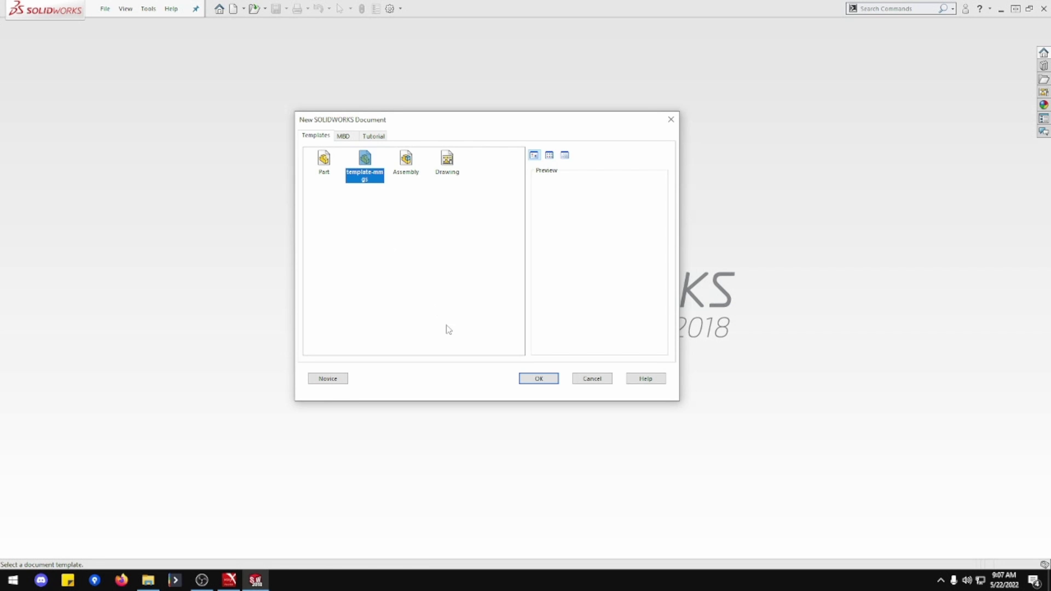
# Create a new part from the template-mmgs template and start a sketch on the Right Plane.
pyautogui.click(547, 379)
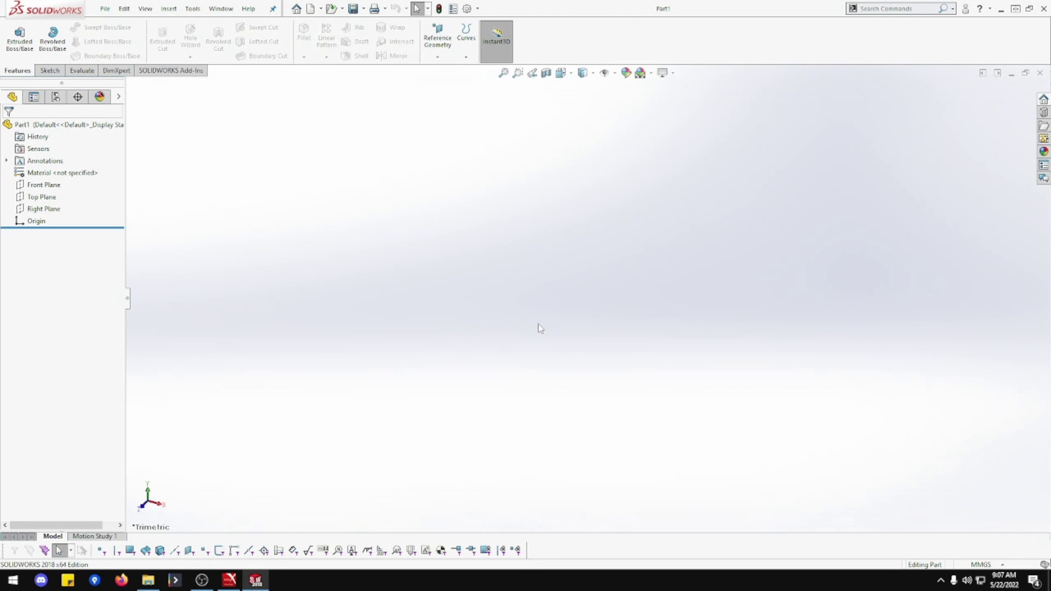
pyautogui.click(44, 209)
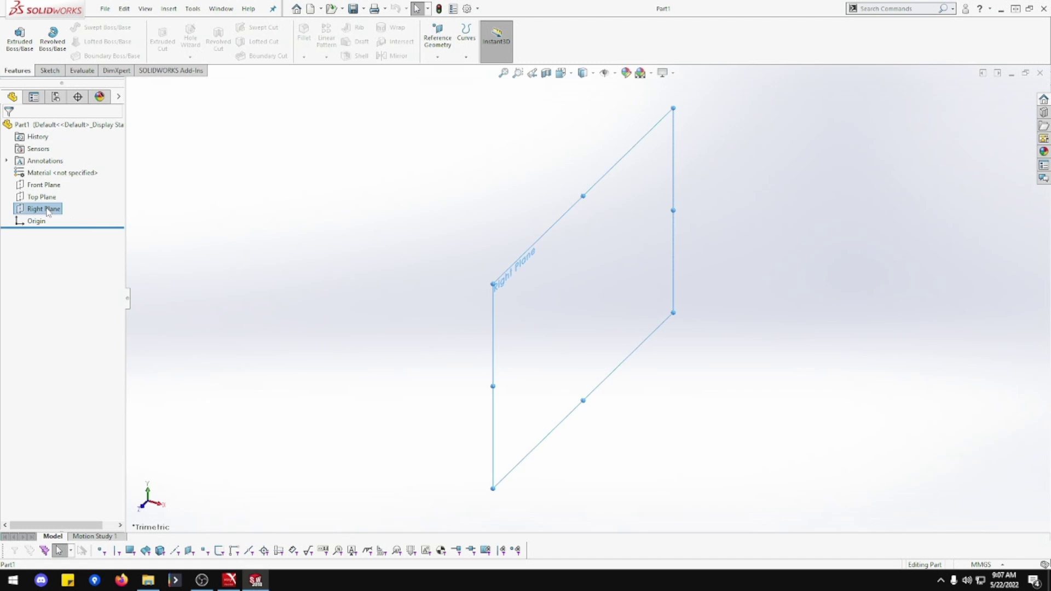
pyautogui.rightClick(46, 209)
pyautogui.click(55, 190)
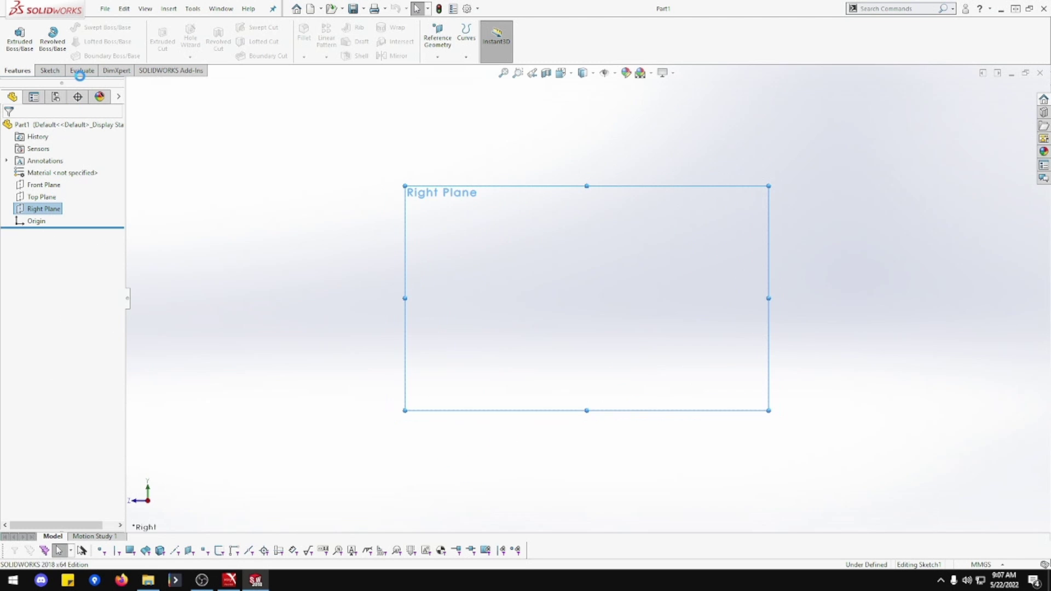
# Sketch a corner rectangle about 85 mm wide and 51 mm high, extending up and left from the origin.
pyautogui.click(72, 41)
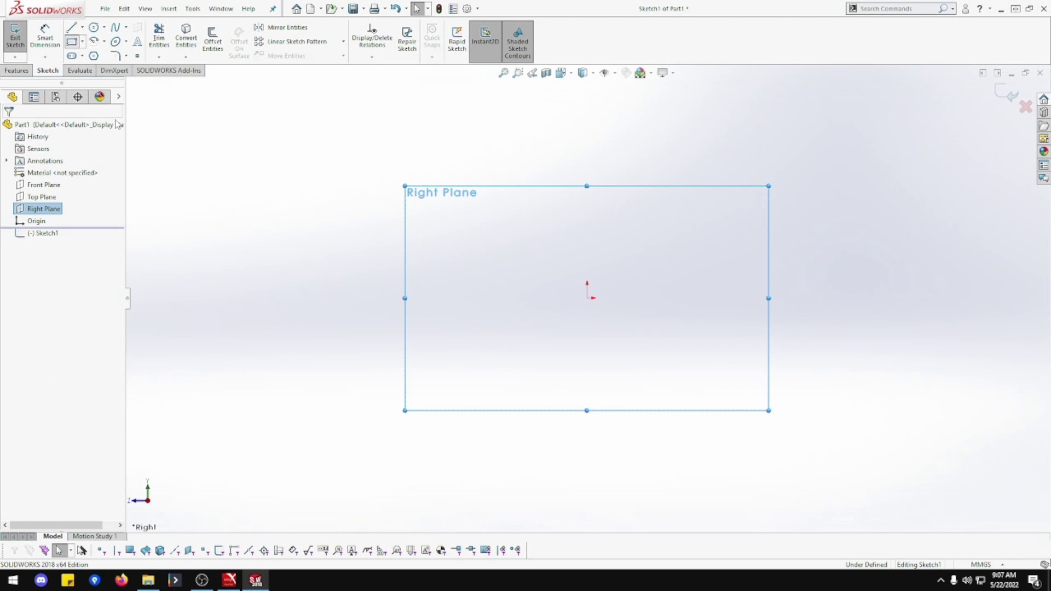
pyautogui.moveTo(587, 298)
pyautogui.mouseDown()
pyautogui.moveTo(494, 202)
pyautogui.moveTo(414, 194)
pyautogui.mouseUp()
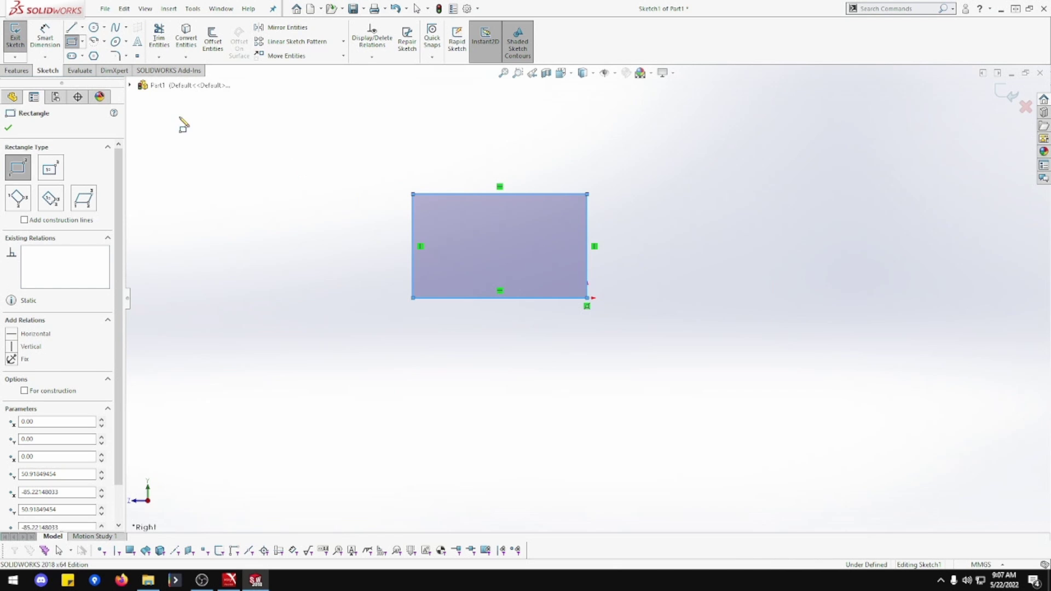
# Add a semicircular centerpoint arc of about 25.5 mm radius on the rectangle's right side and trim away the straight edge inside it.
pyautogui.click(95, 44)
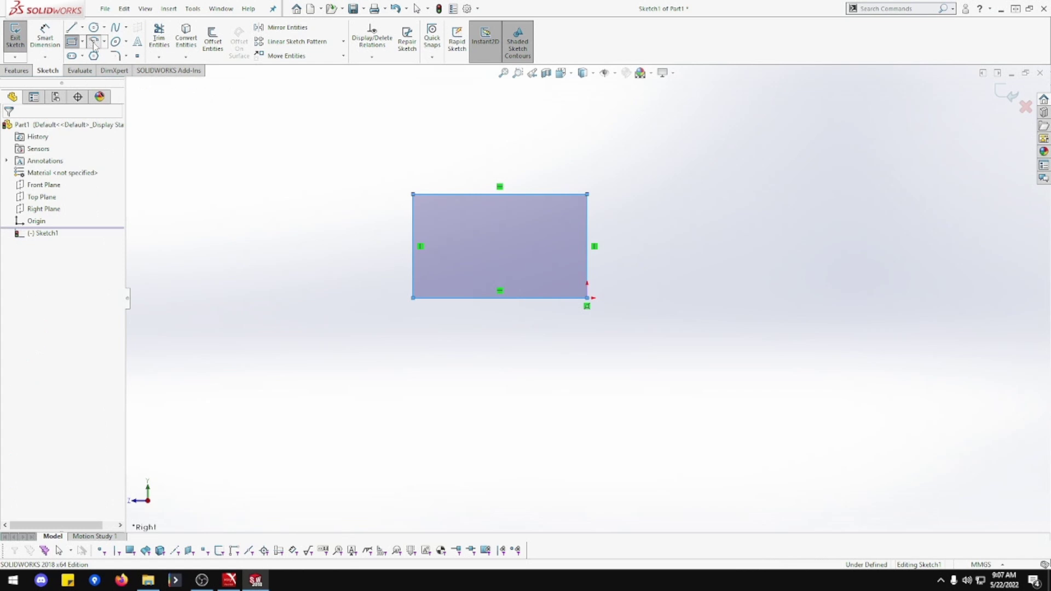
pyautogui.click(587, 246)
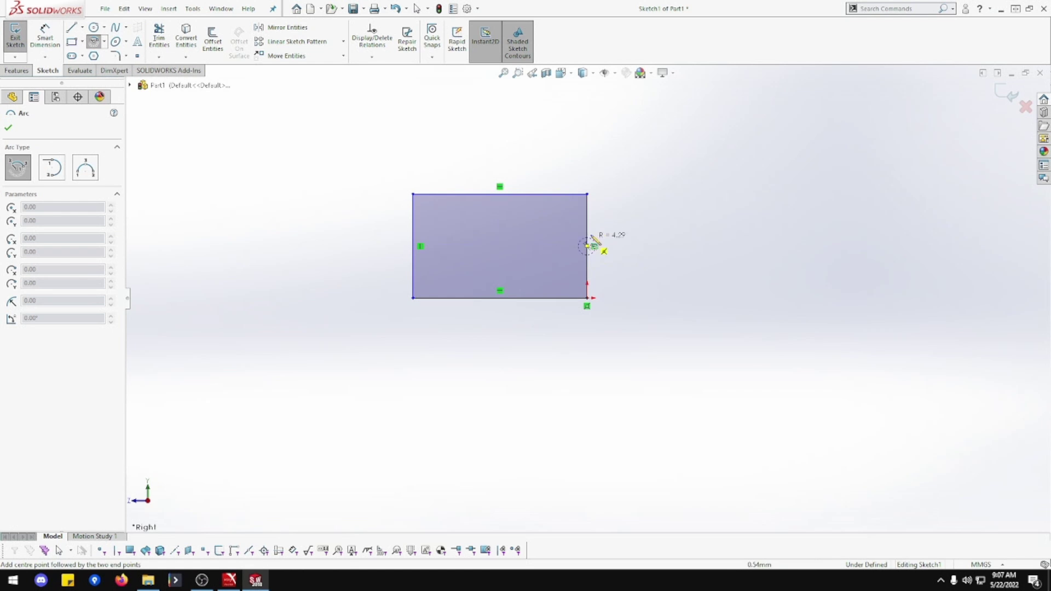
pyautogui.click(587, 194)
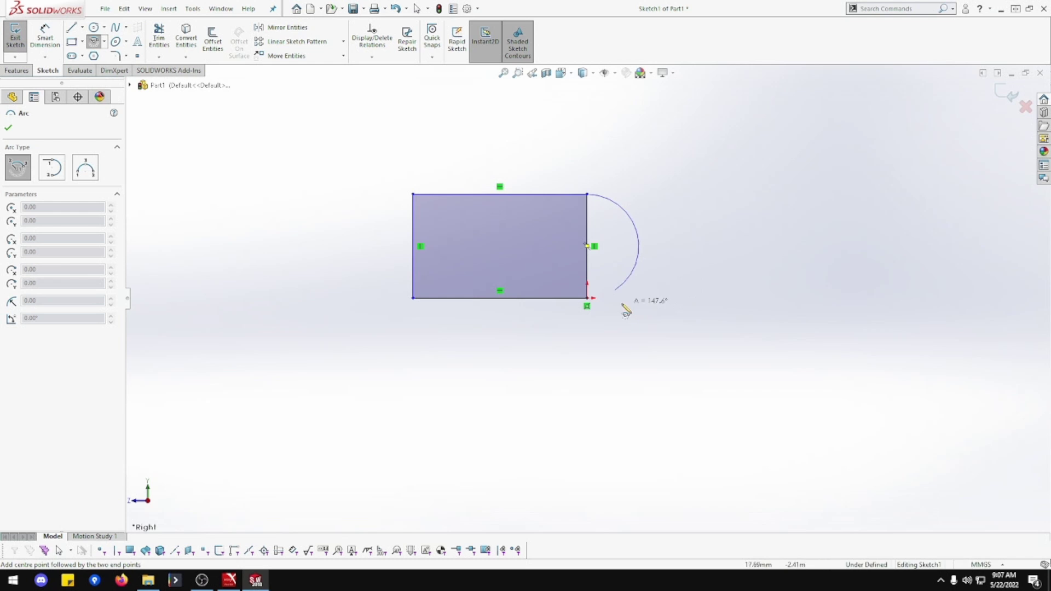
pyautogui.click(592, 303)
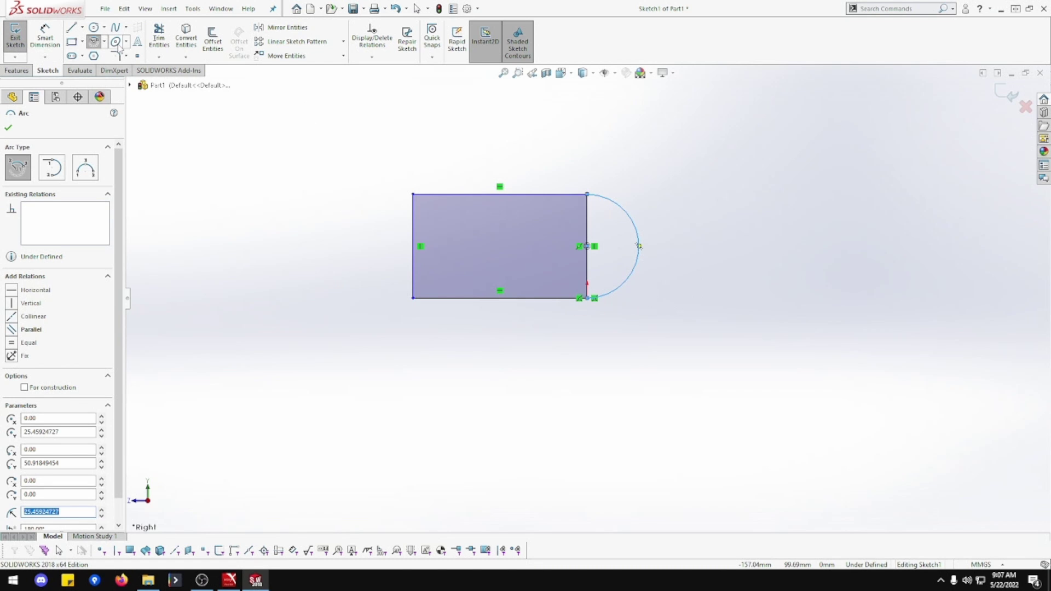
pyautogui.click(158, 37)
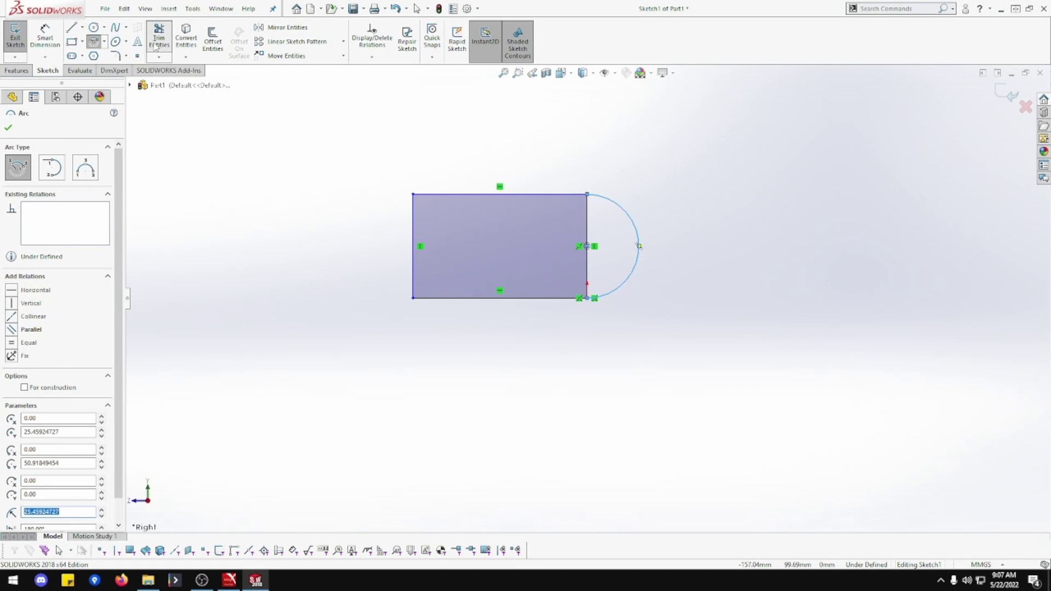
pyautogui.click(587, 286)
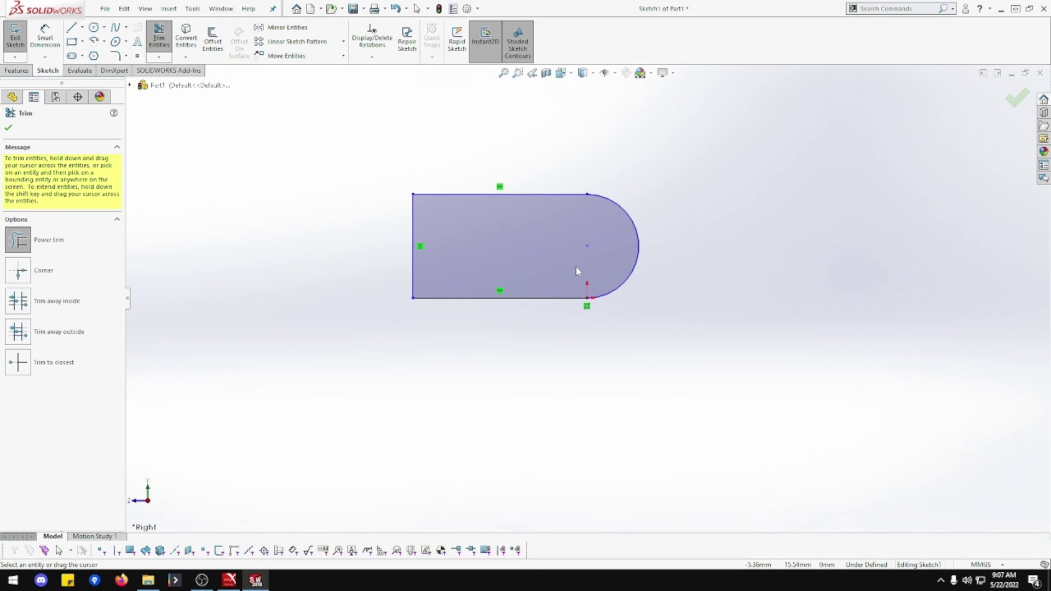
# Dimension the arc's radius as 9.5 mm.
pyautogui.click(45, 37)
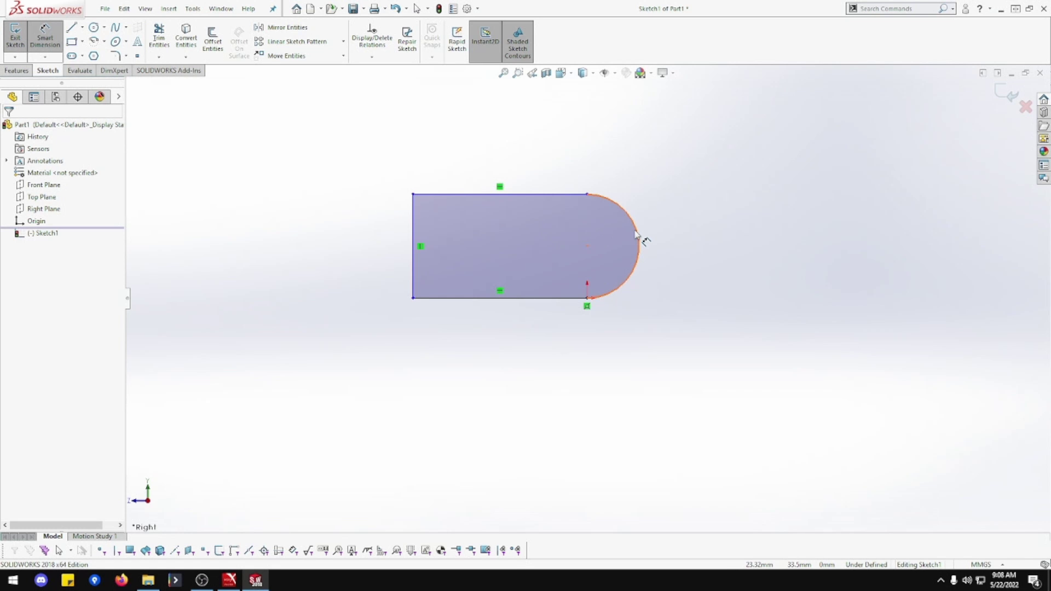
pyautogui.click(627, 212)
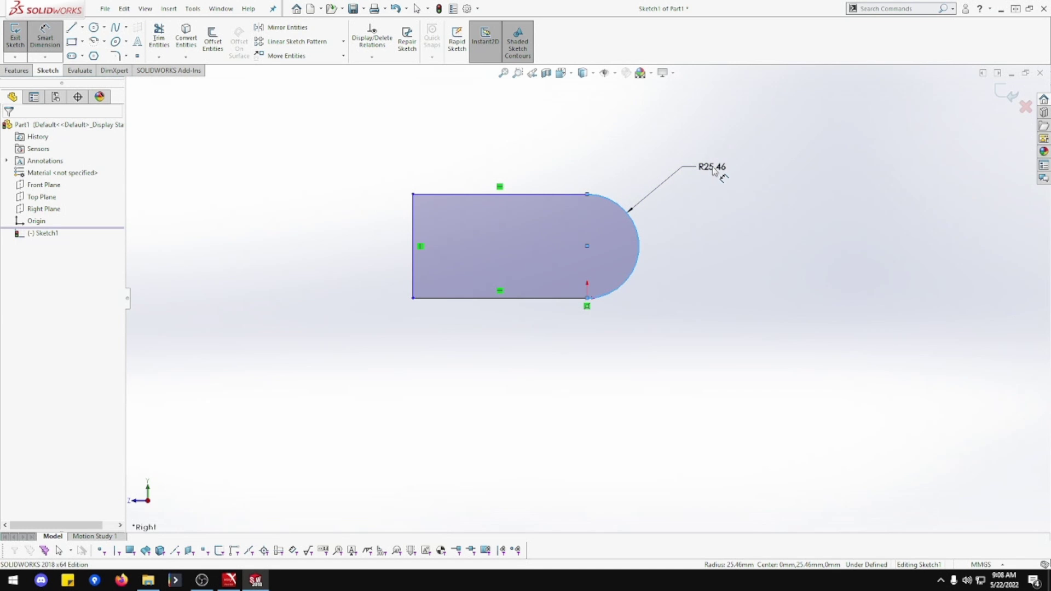
pyautogui.click(714, 170)
pyautogui.write('9.5')
pyautogui.press('Return')
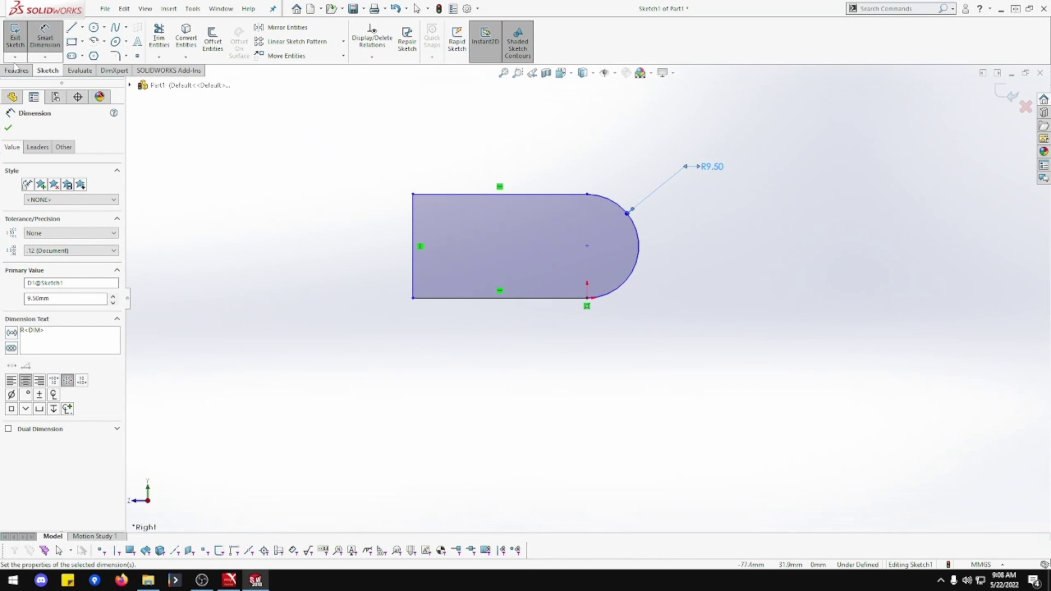
# Draw a nearly vertical centerline about 21.5 mm long downward from the arc's rightmost point.
pyautogui.click(83, 27)
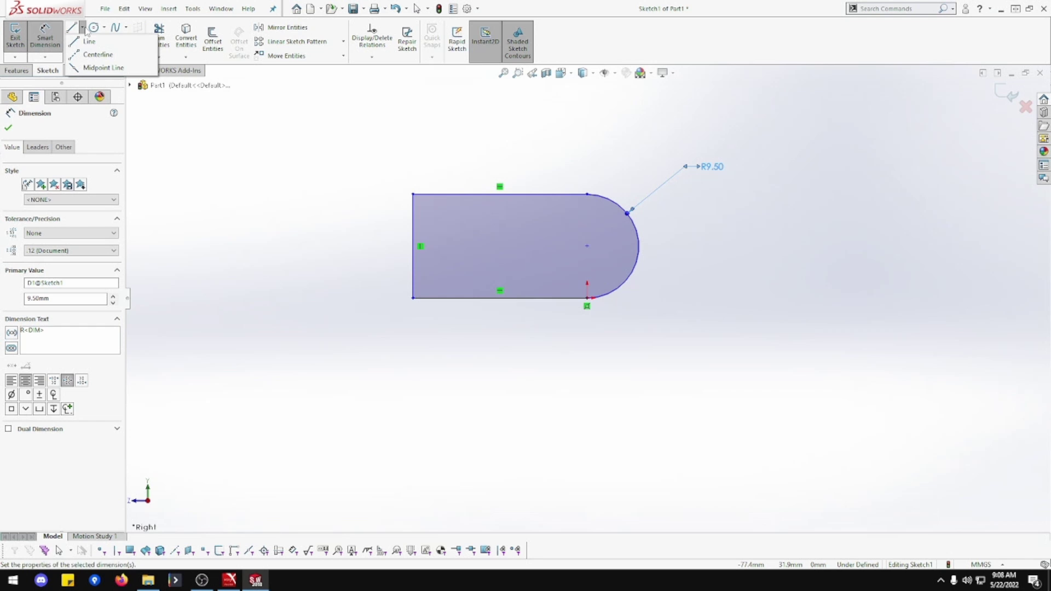
pyautogui.click(99, 54)
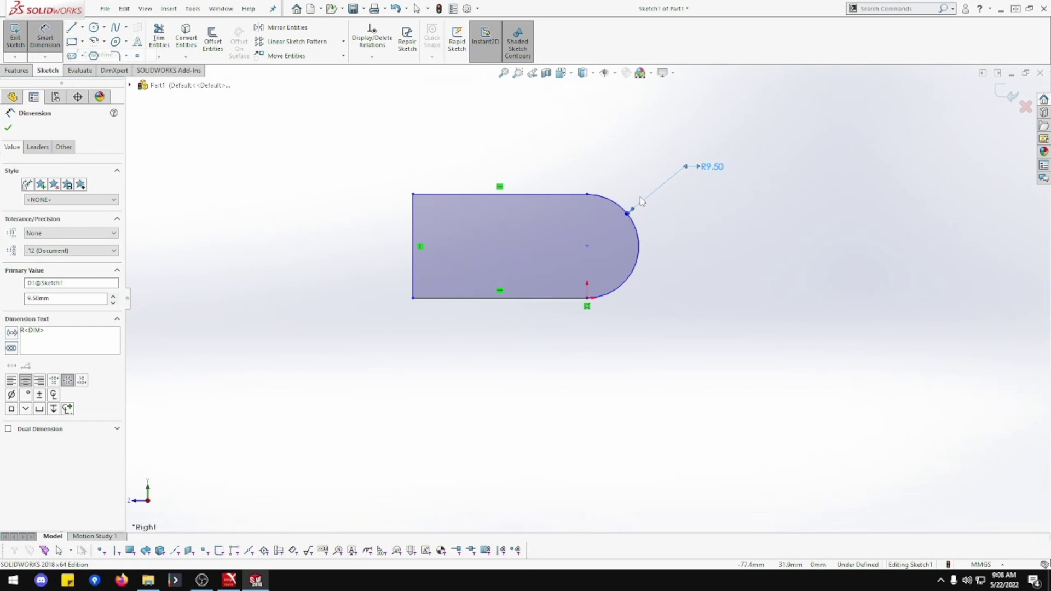
pyautogui.click(639, 246)
pyautogui.click(645, 364)
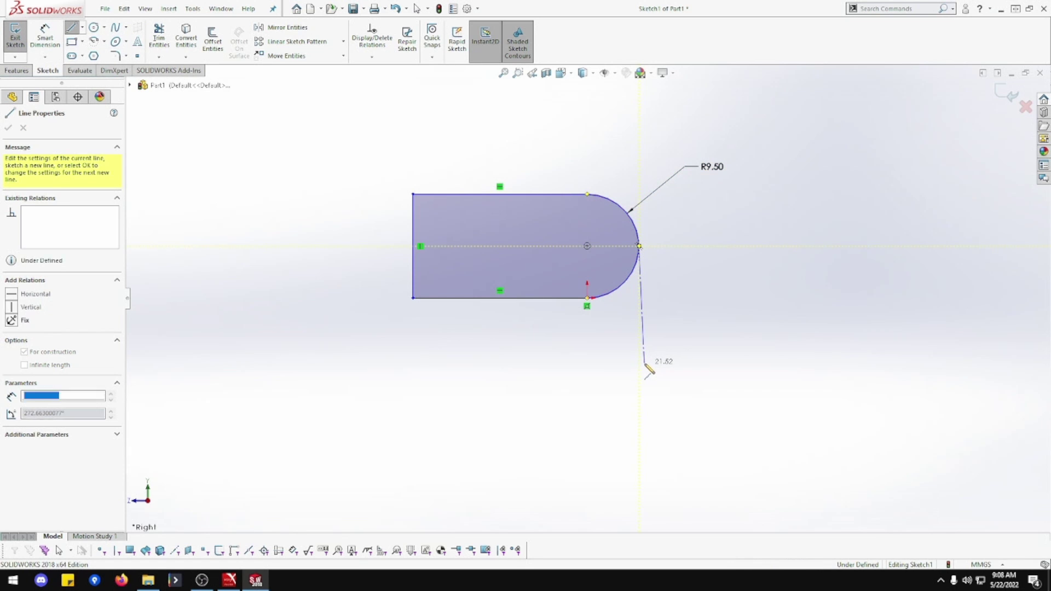
pyautogui.press('Escape')
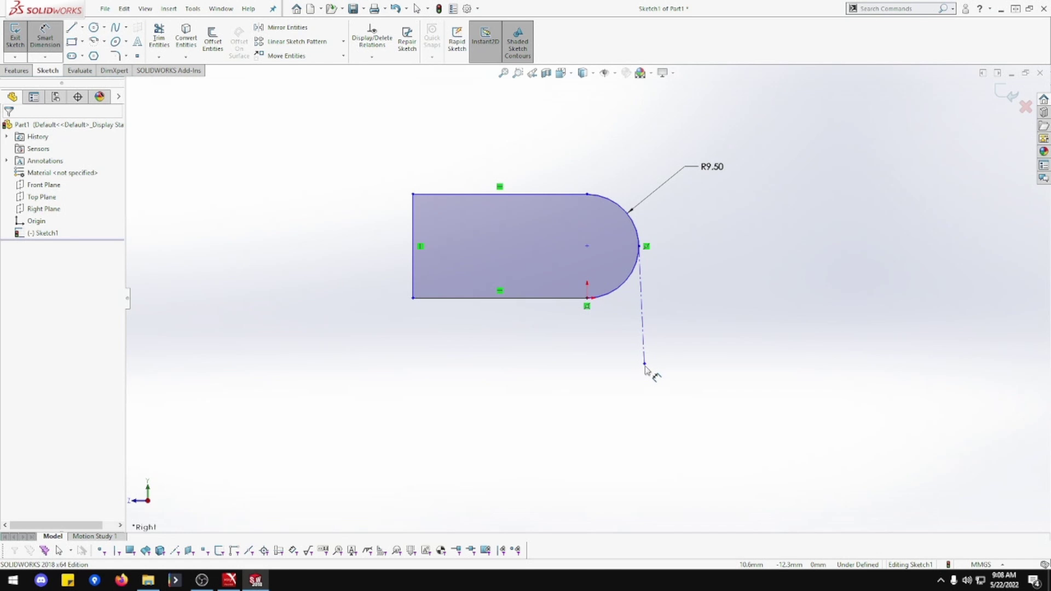
# Dimension the horizontal distance between the centerline's lower endpoint and the profile's lower-left corner as 20 mm.
pyautogui.click(644, 363)
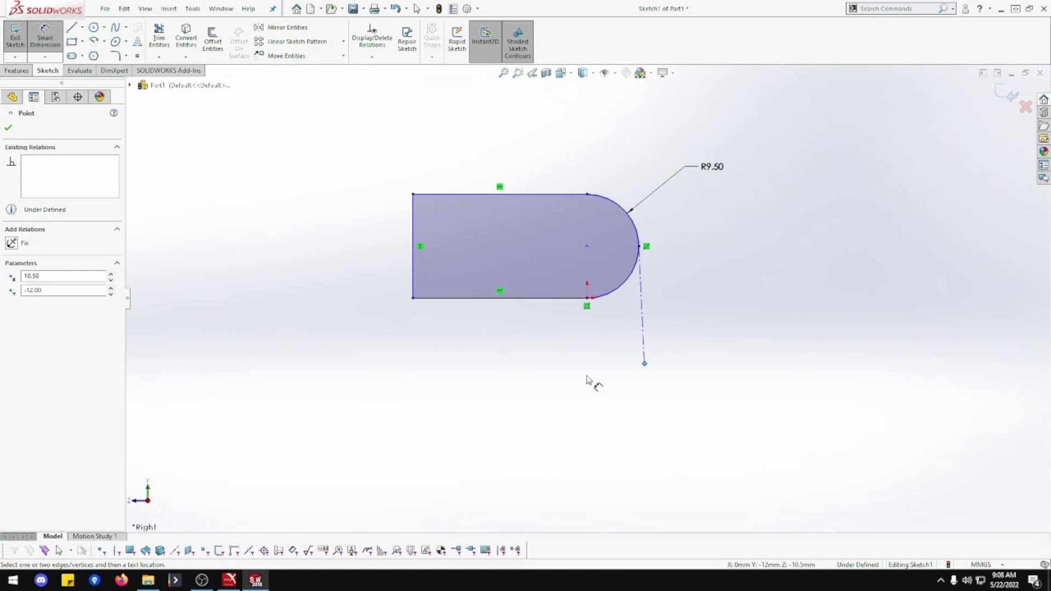
pyautogui.click(413, 299)
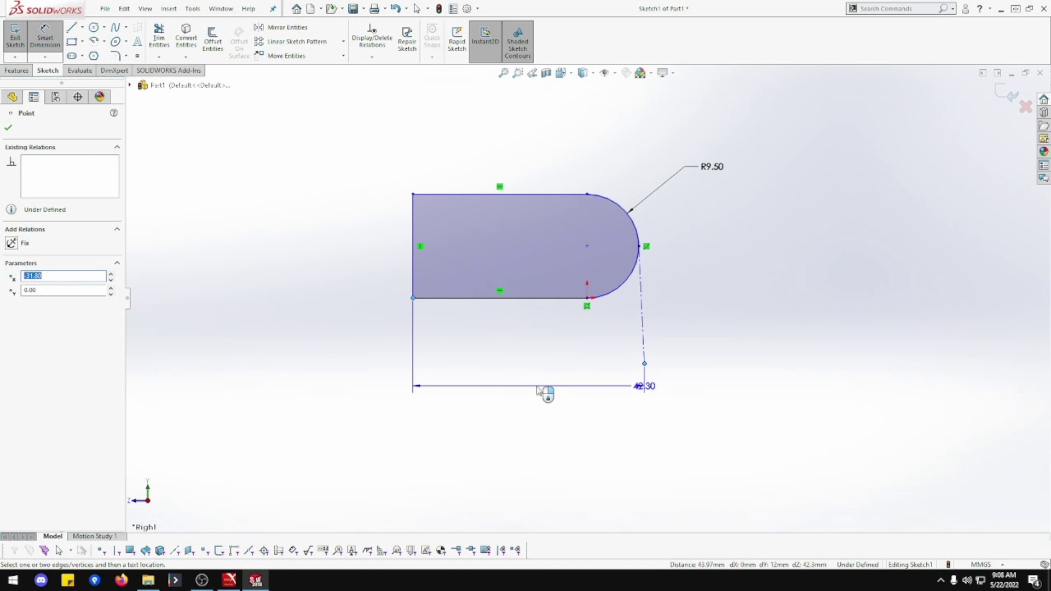
pyautogui.click(538, 390)
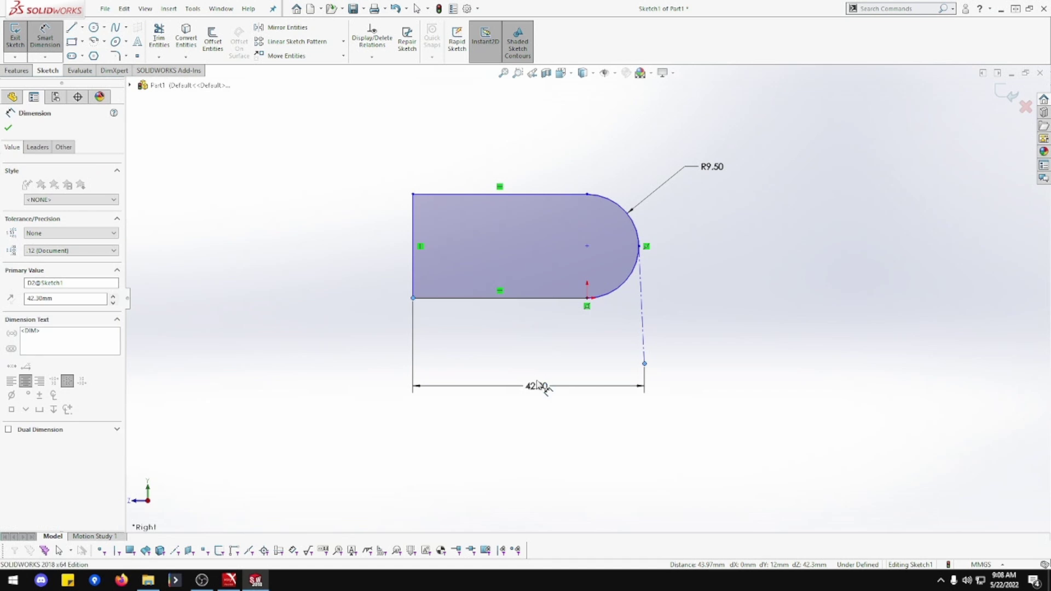
pyautogui.write('20')
pyautogui.press('Return')
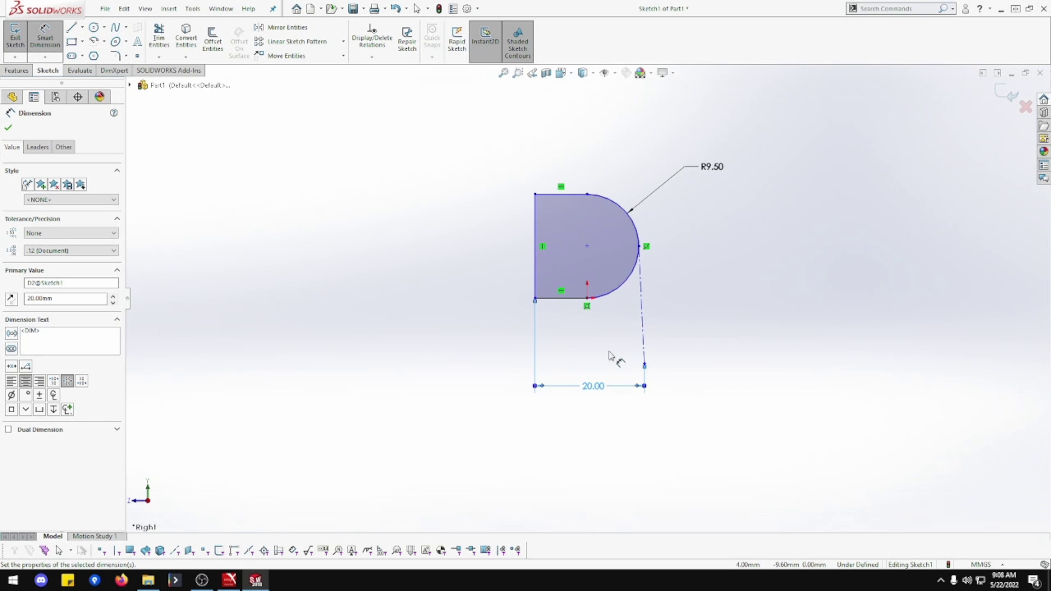
pyautogui.press('Escape')
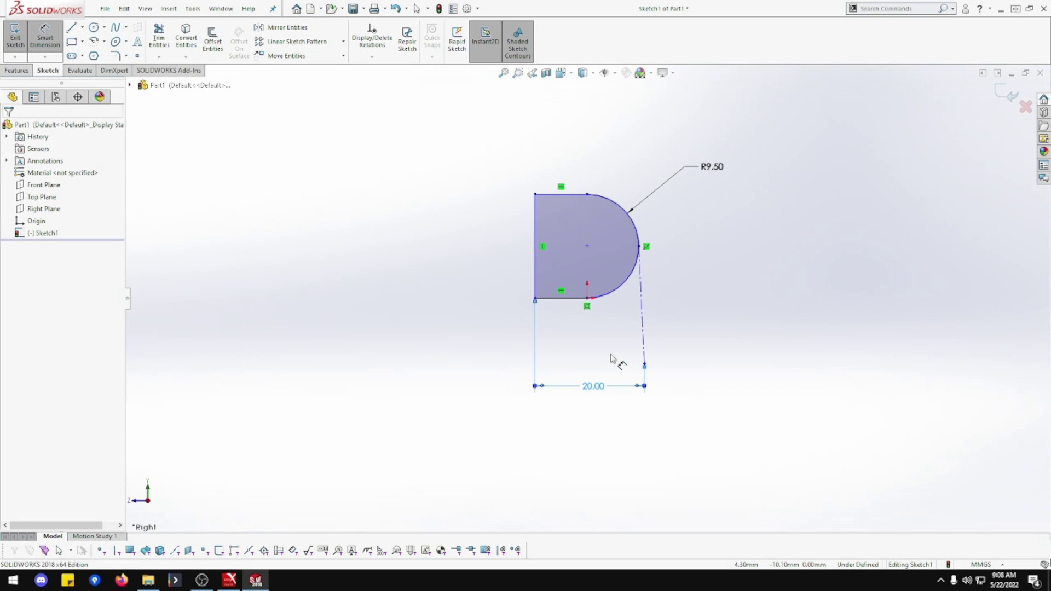
# Delete the 20 mm horizontal dimension and the centerline below the arc.
pyautogui.moveTo(615, 386)
pyautogui.mouseDown()
pyautogui.moveTo(616, 376)
pyautogui.moveTo(622, 386)
pyautogui.mouseUp()
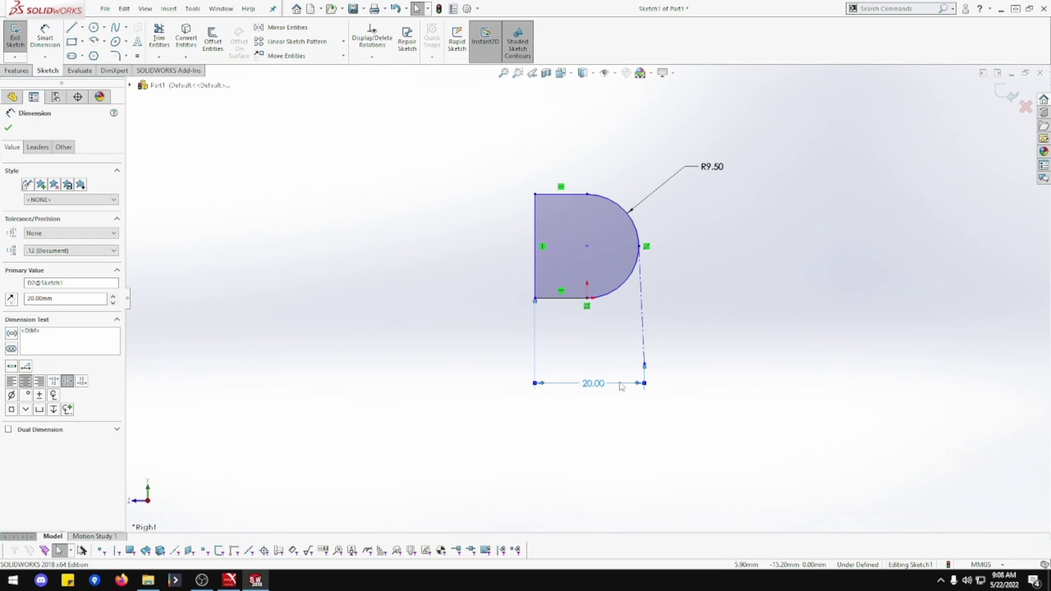
pyautogui.press('Delete')
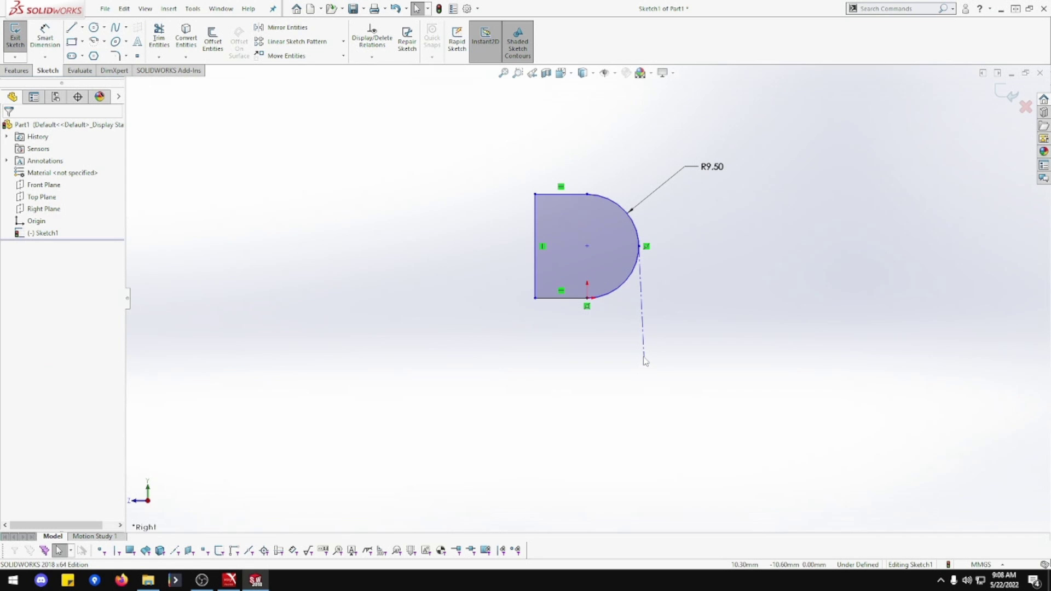
pyautogui.click(644, 358)
pyautogui.press('Delete')
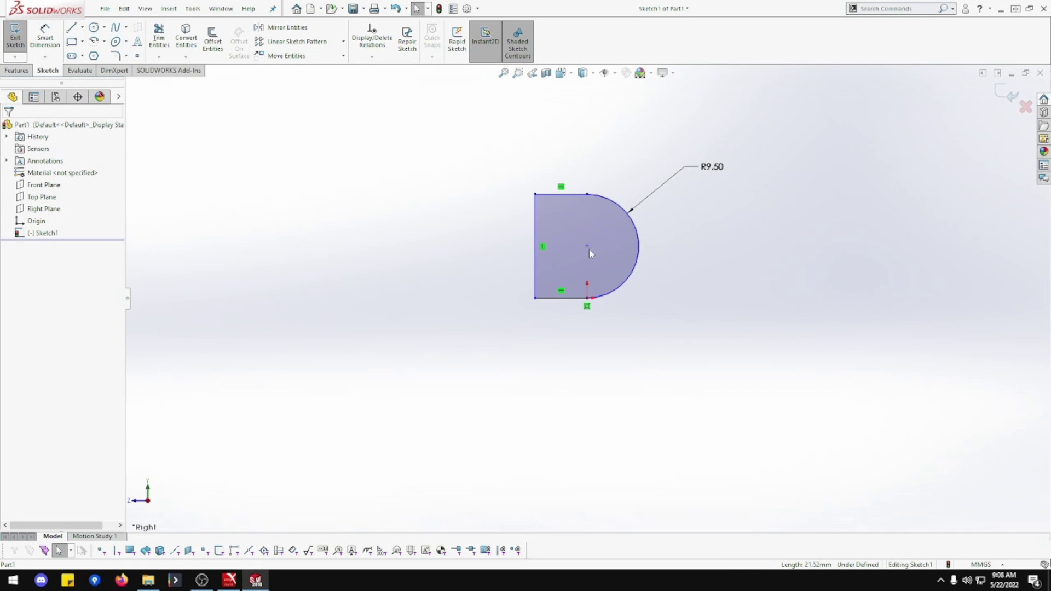
# Dimension the horizontal distance between the arc's center and the profile's lower-left corner as 20 mm.
pyautogui.click(54, 38)
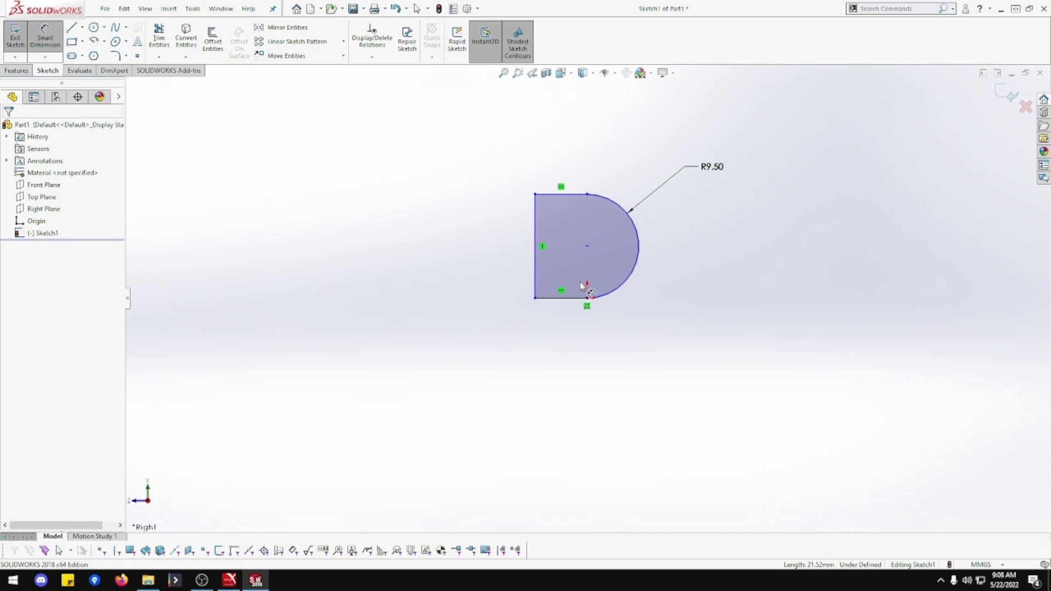
pyautogui.click(586, 247)
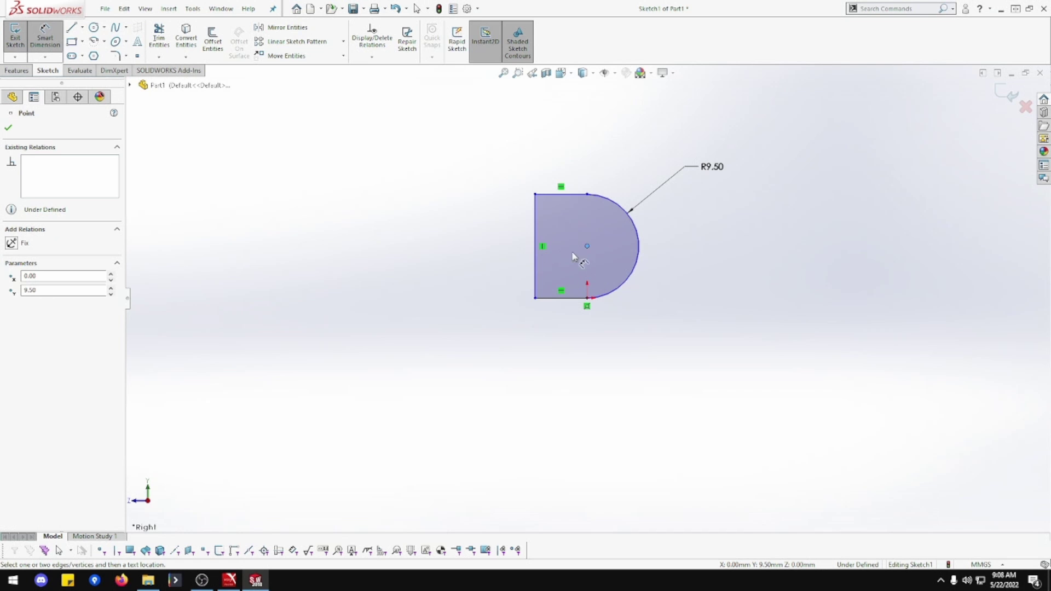
pyautogui.click(535, 298)
pyautogui.click(554, 356)
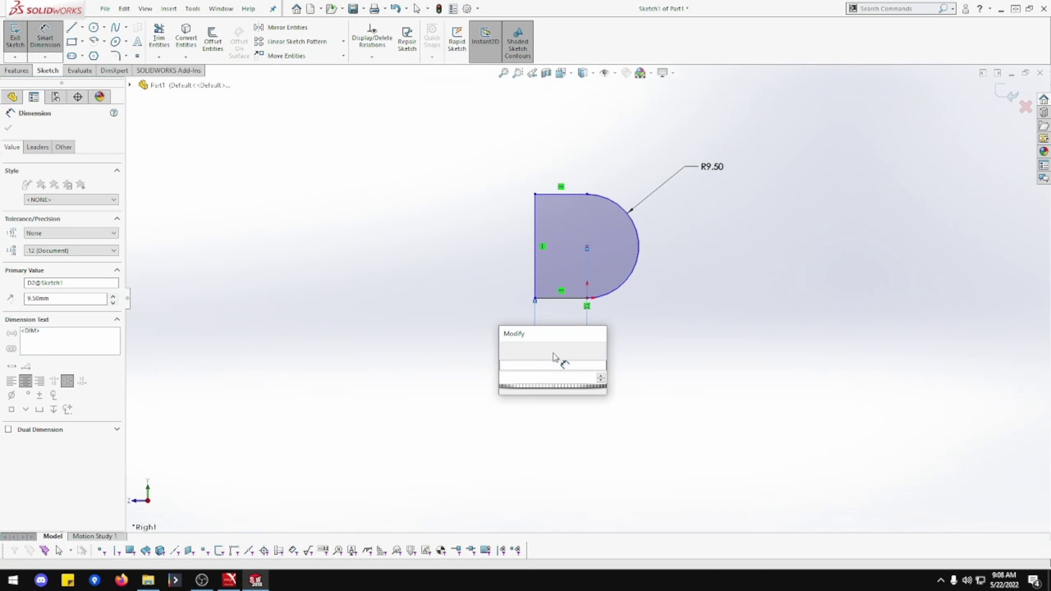
pyautogui.write('20')
pyautogui.press('Return')
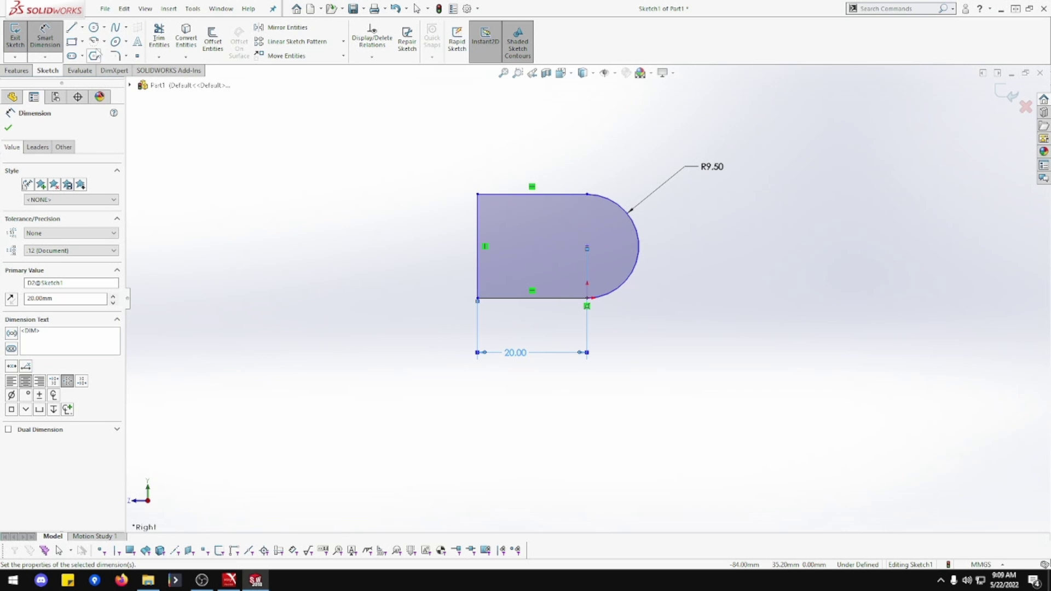
# Sketch a circle centered on the arc's center point and dimension its diameter as 10 mm.
pyautogui.click(94, 27)
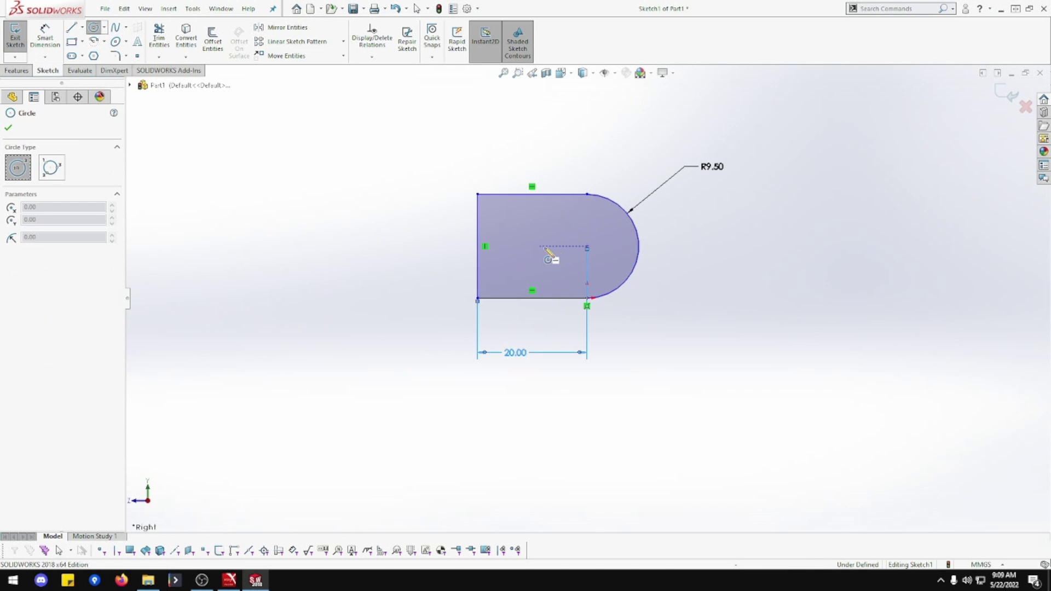
pyautogui.click(587, 246)
pyautogui.click(609, 266)
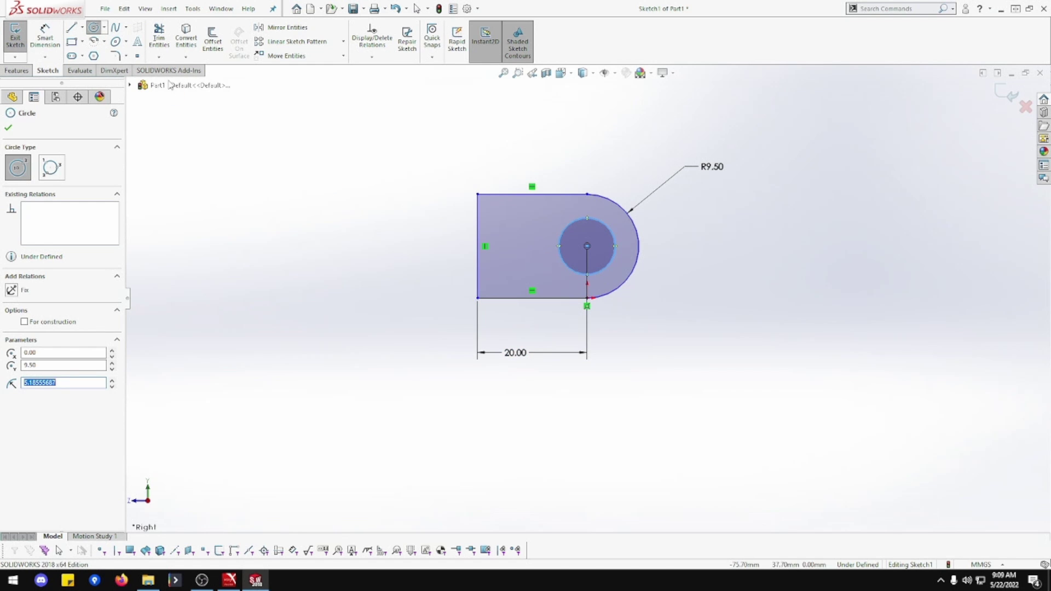
pyautogui.click(45, 38)
pyautogui.click(606, 270)
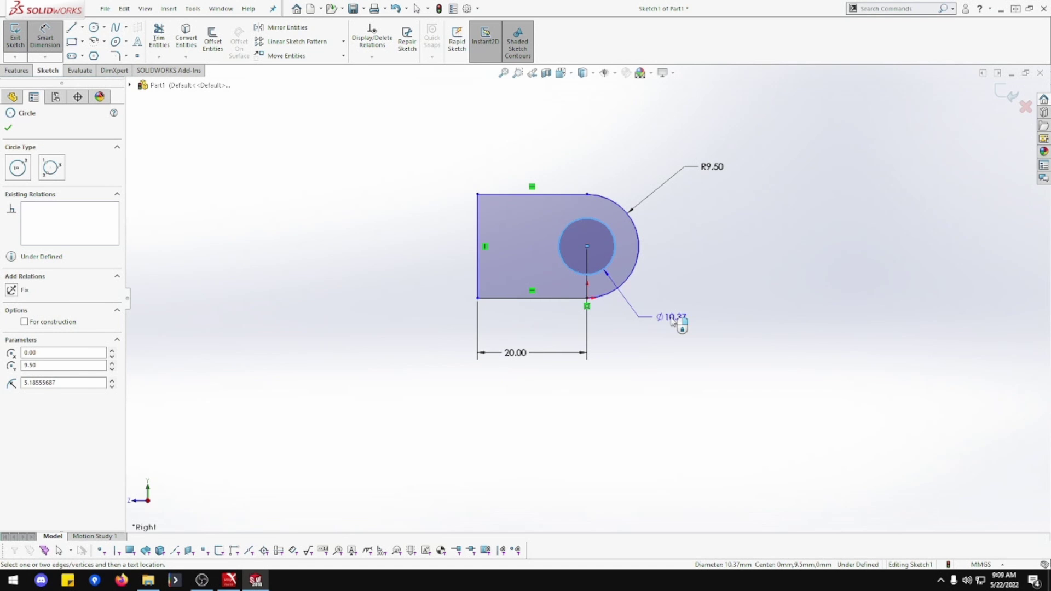
pyautogui.click(673, 322)
pyautogui.write('10.00mm')
pyautogui.press('Return')
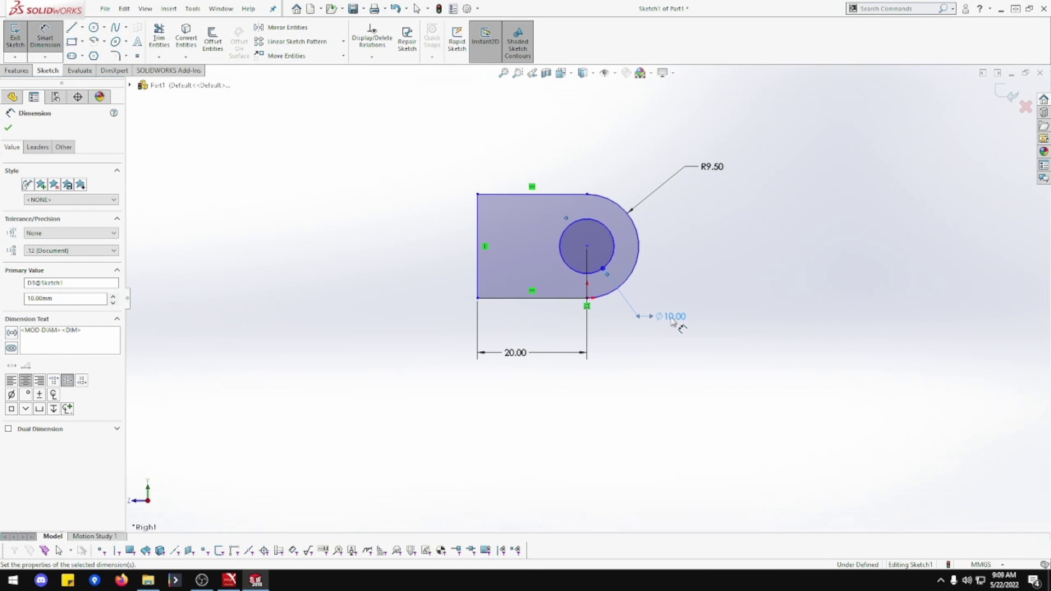
# Extrude the lug profile with its hole 19 mm using the Mid Plane end condition.
pyautogui.click(17, 70)
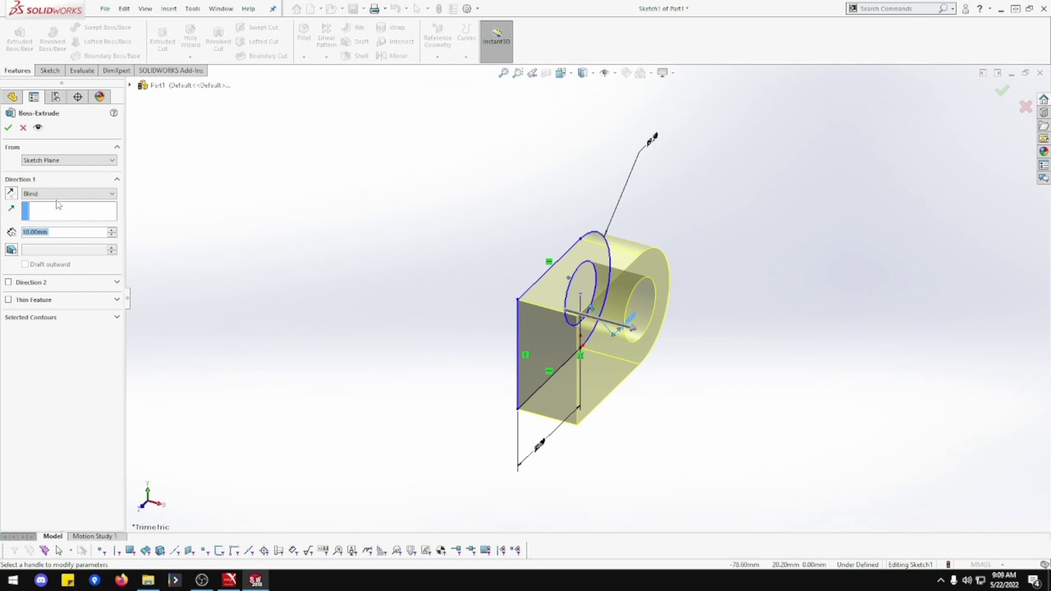
pyautogui.click(67, 193)
pyautogui.click(59, 240)
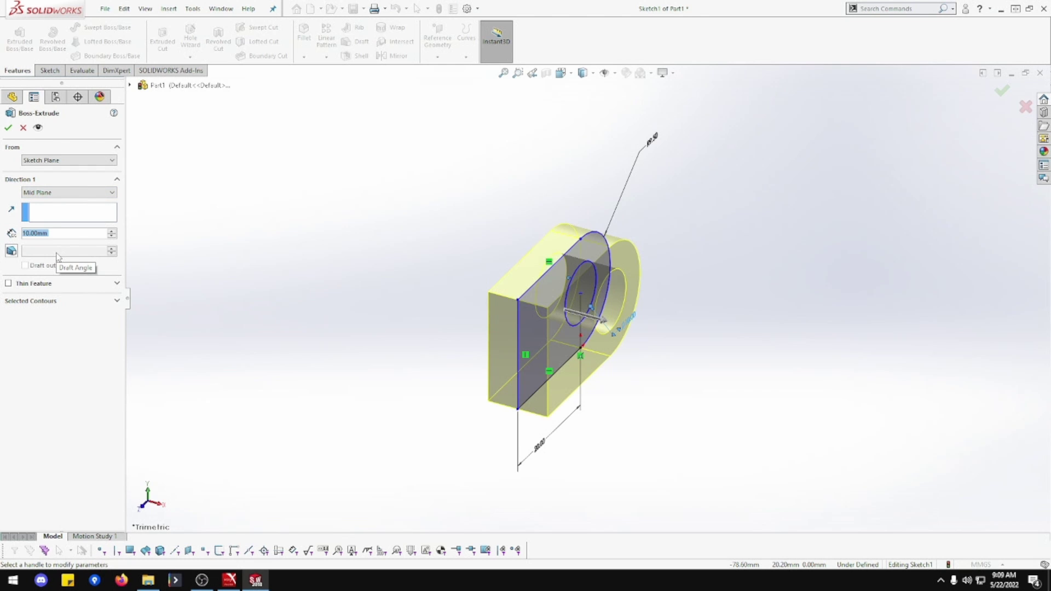
pyautogui.write('19')
pyautogui.press('Return')
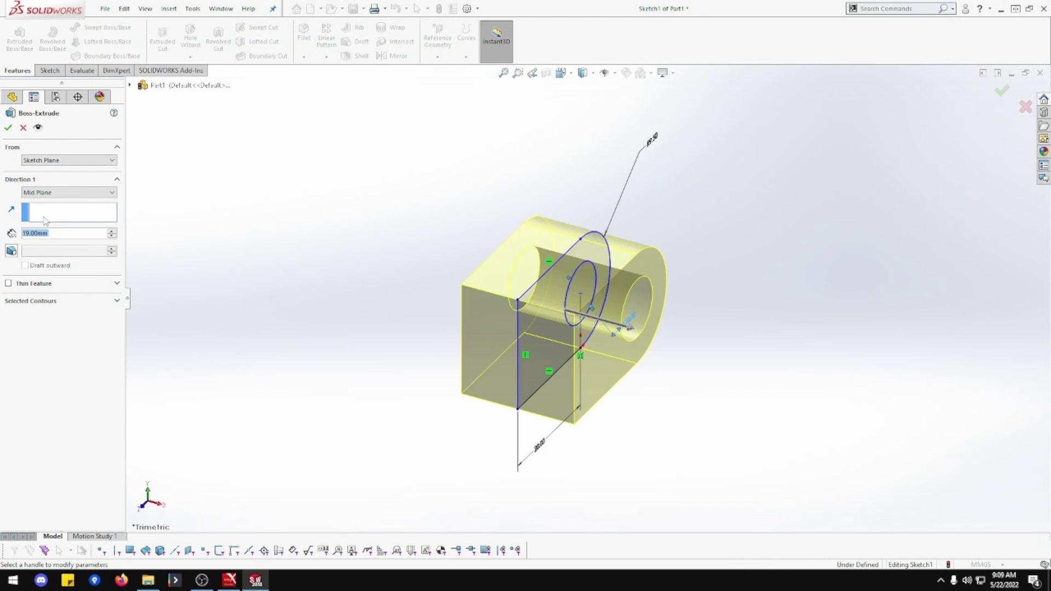
pyautogui.click(13, 131)
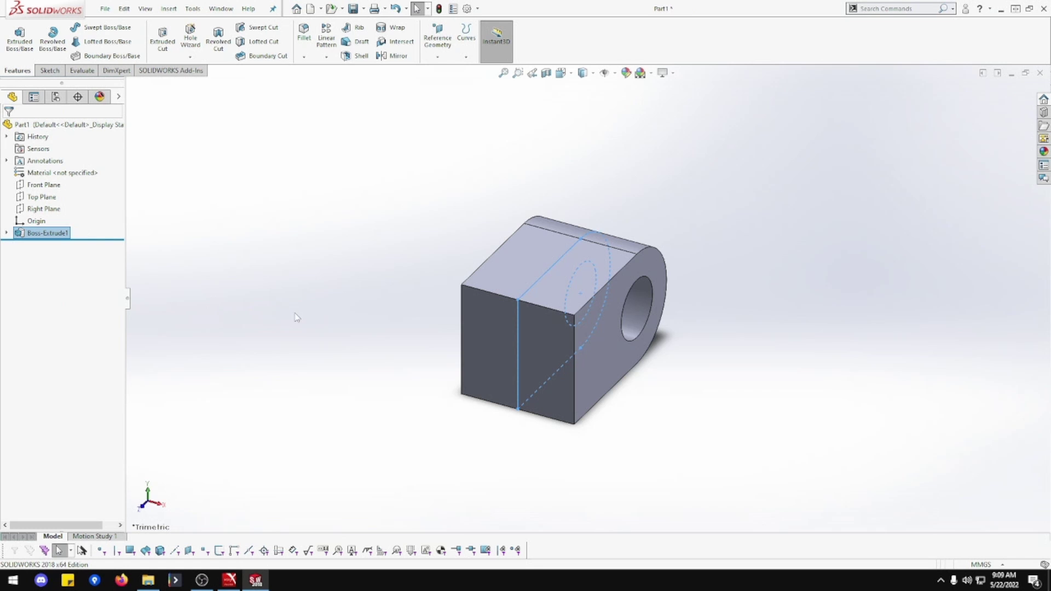
pyautogui.click(414, 324)
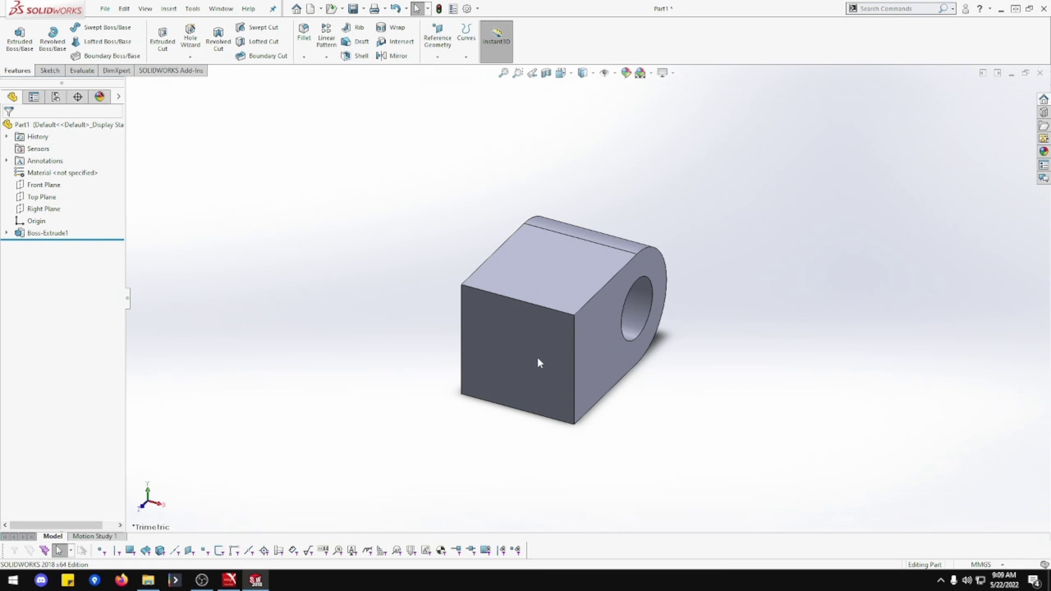
pyautogui.click(536, 359)
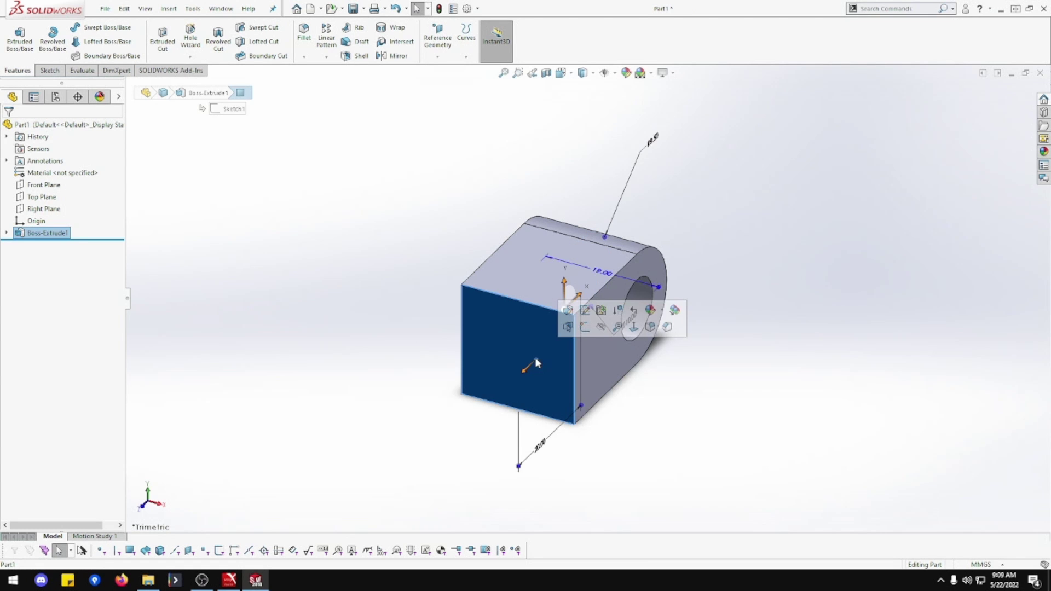
pyautogui.moveTo(536, 360); pyautogui.dragTo(605, 349, button='middle')
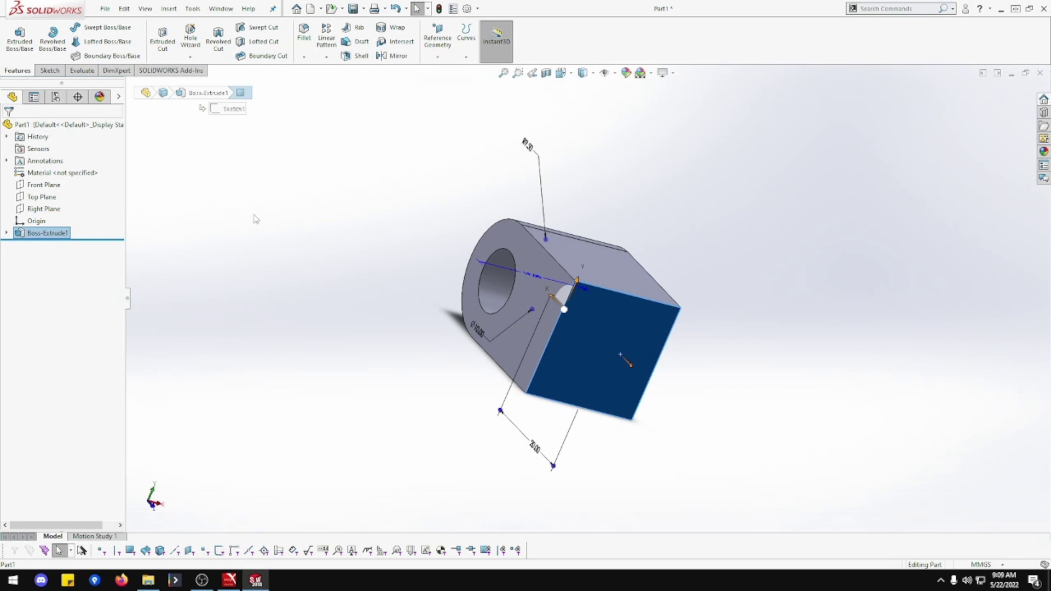
pyautogui.click(437, 57)
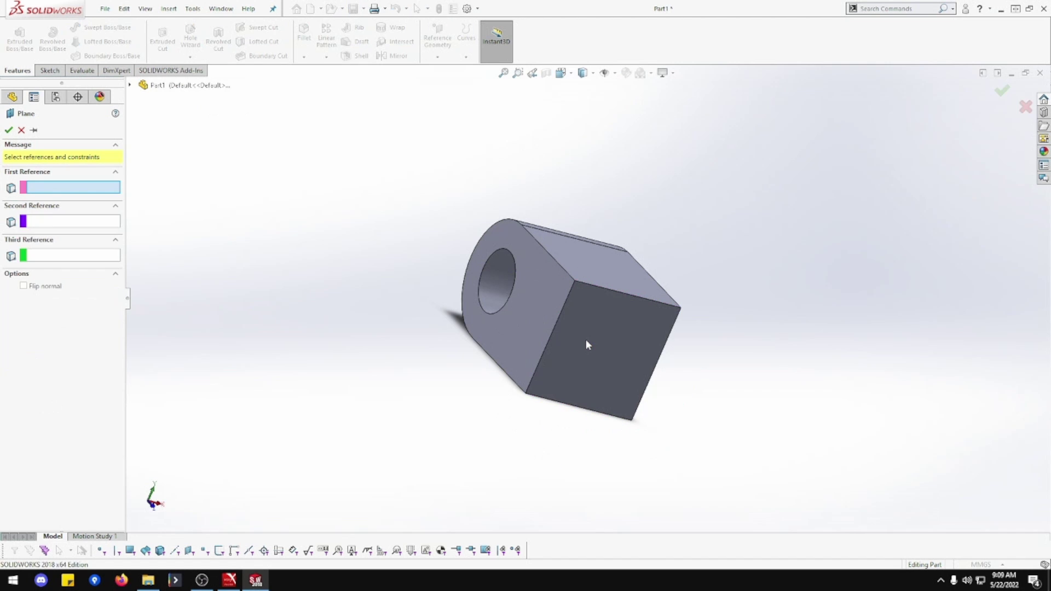
pyautogui.press('Escape')
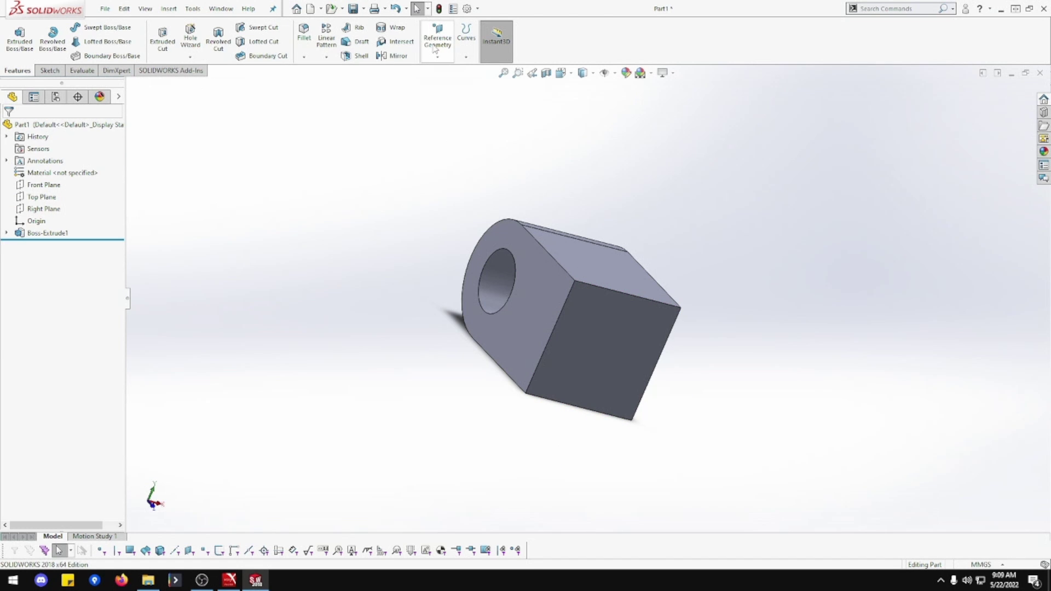
# Create a reference plane offset 12 mm outward from the lug's flat square end face.
pyautogui.click(578, 347)
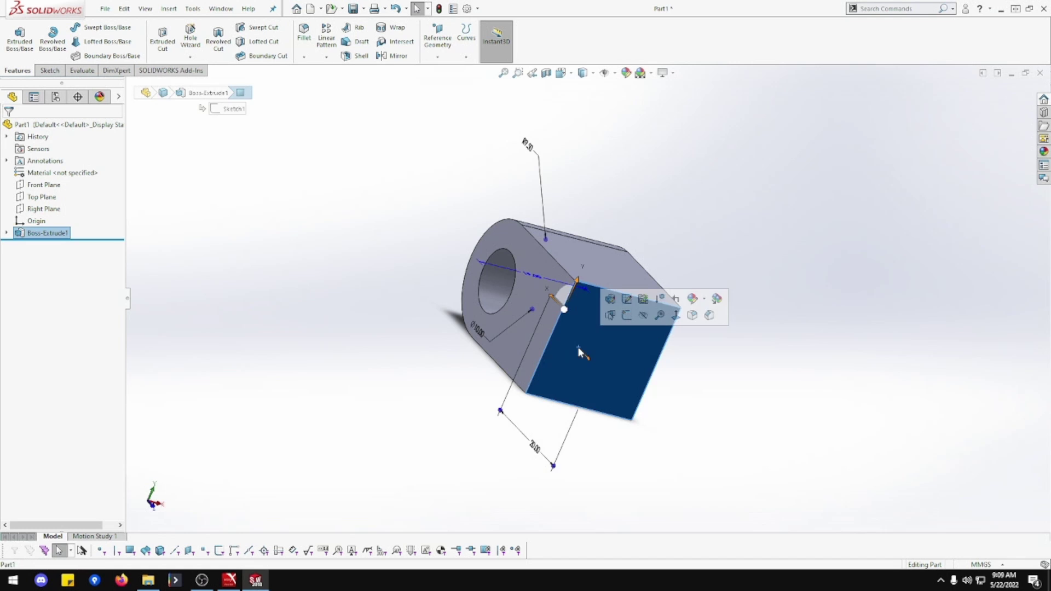
pyautogui.click(436, 58)
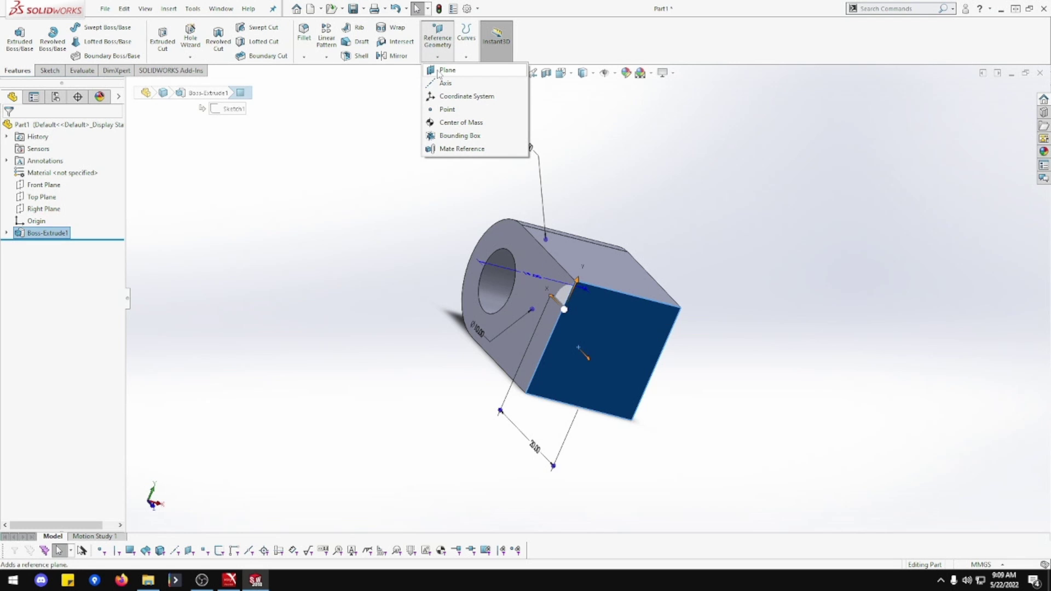
pyautogui.click(438, 70)
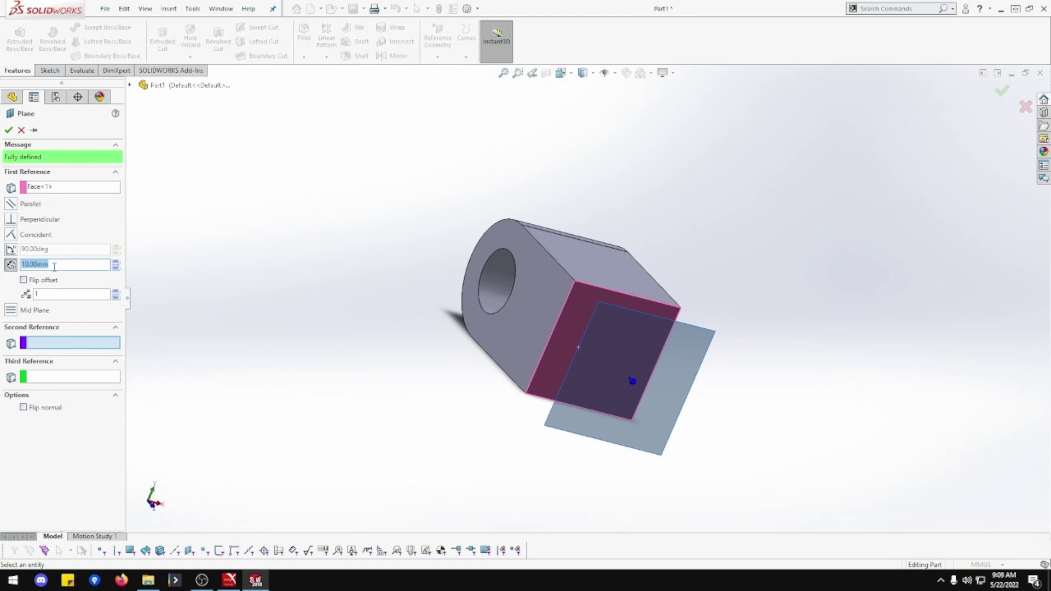
pyautogui.write('12')
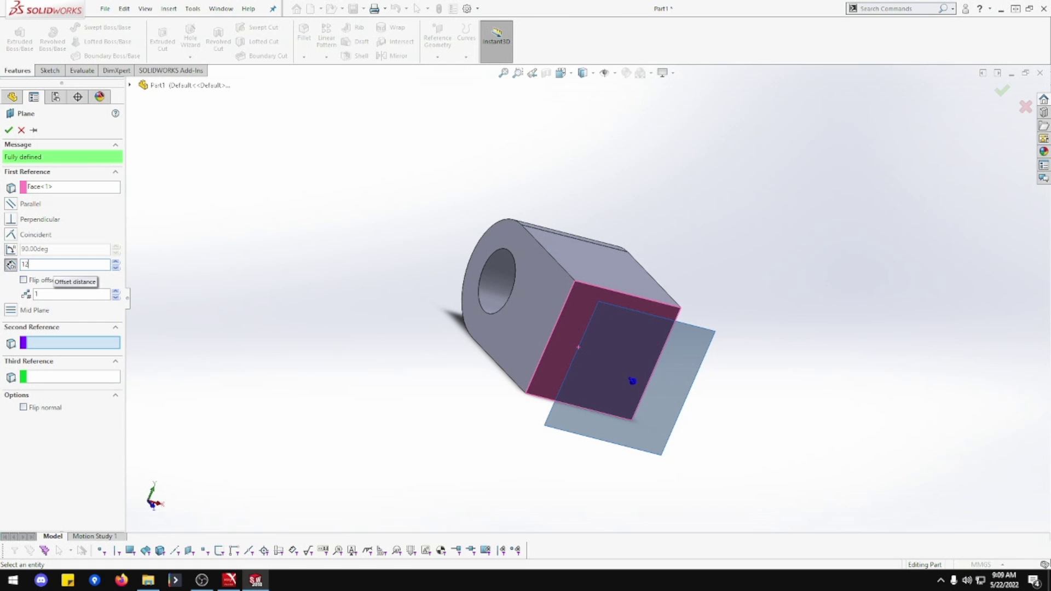
pyautogui.click(9, 131)
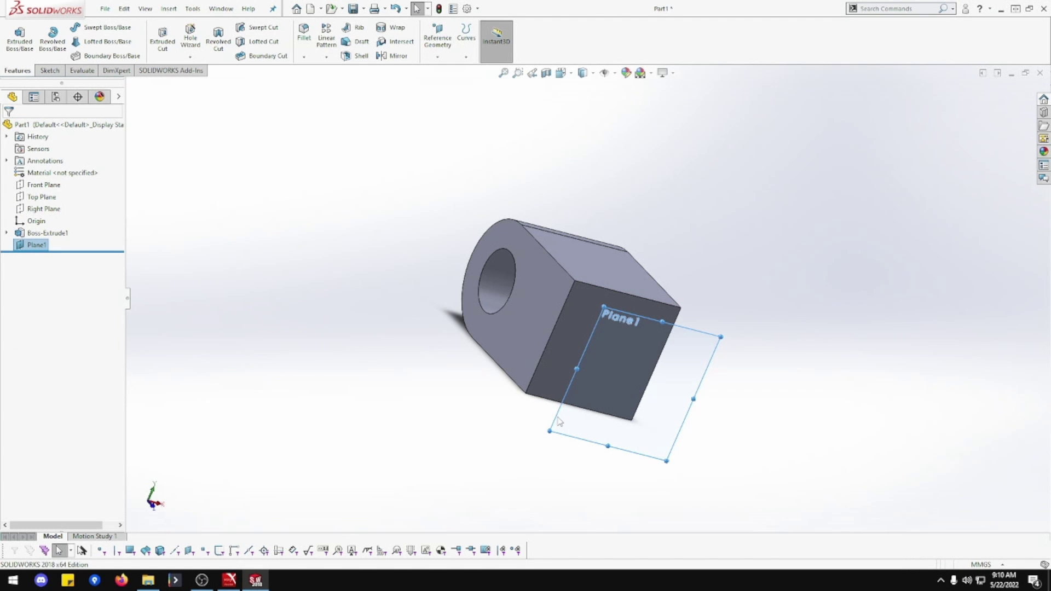
# Sketch a circle of about 6.4 mm radius near the middle of the flat square end face and exit the sketch.
pyautogui.moveTo(594, 421)
pyautogui.mouseDown(button='middle')
pyautogui.moveTo(545, 376)
pyautogui.moveTo(542, 340)
pyautogui.moveTo(569, 364)
pyautogui.moveTo(548, 403)
pyautogui.moveTo(582, 418)
pyautogui.mouseUp(button='middle')
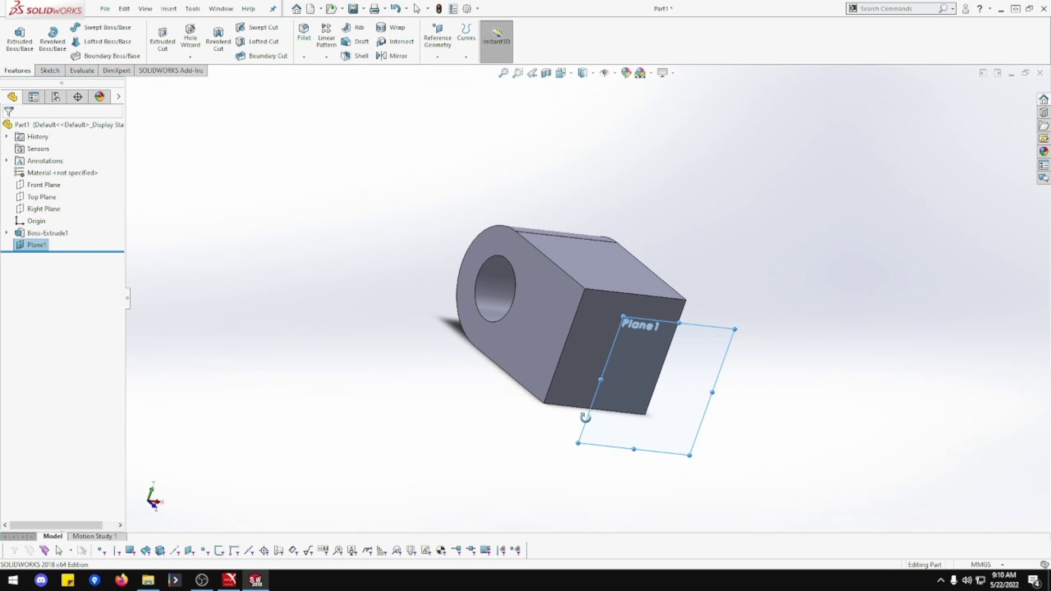
pyautogui.click(594, 317)
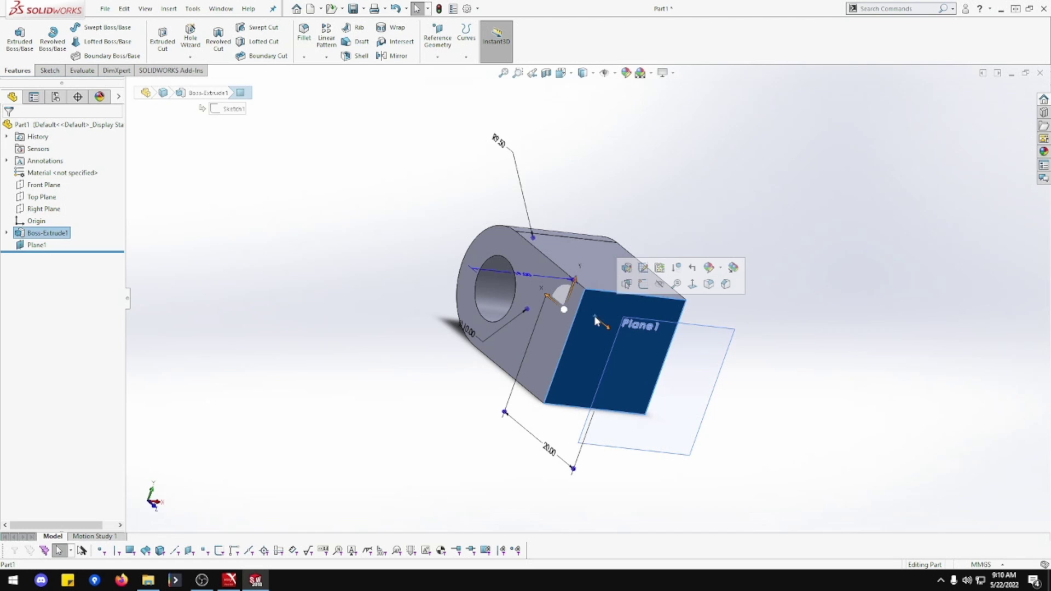
pyautogui.rightClick(583, 343)
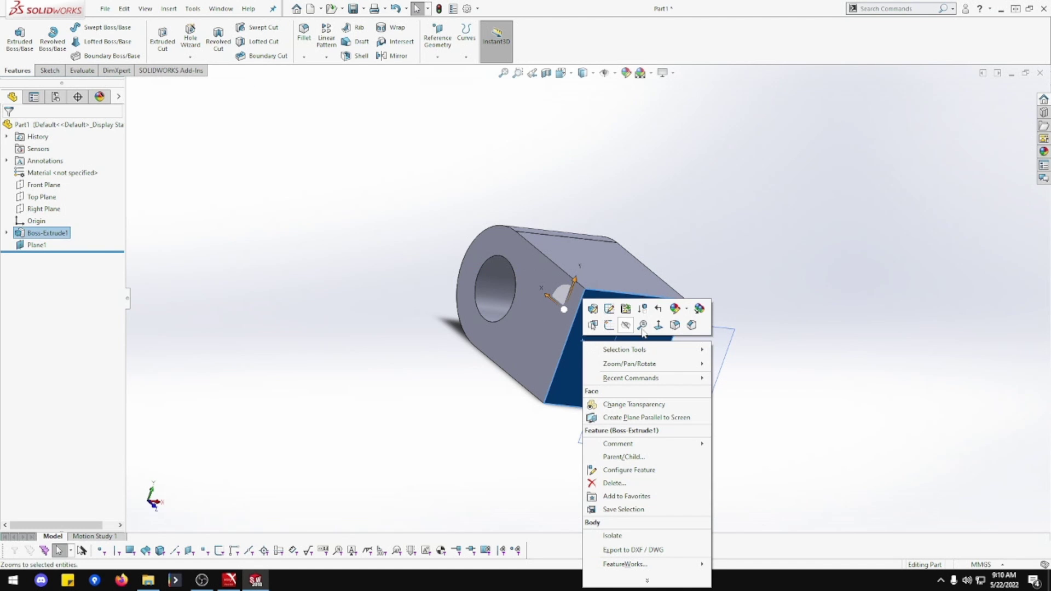
pyautogui.click(609, 325)
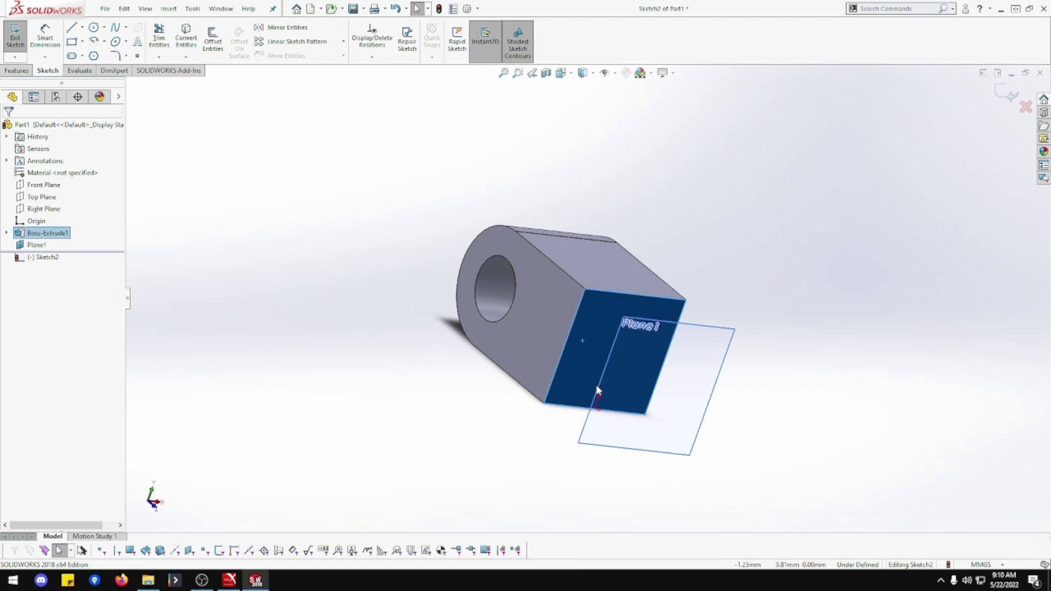
pyautogui.click(94, 27)
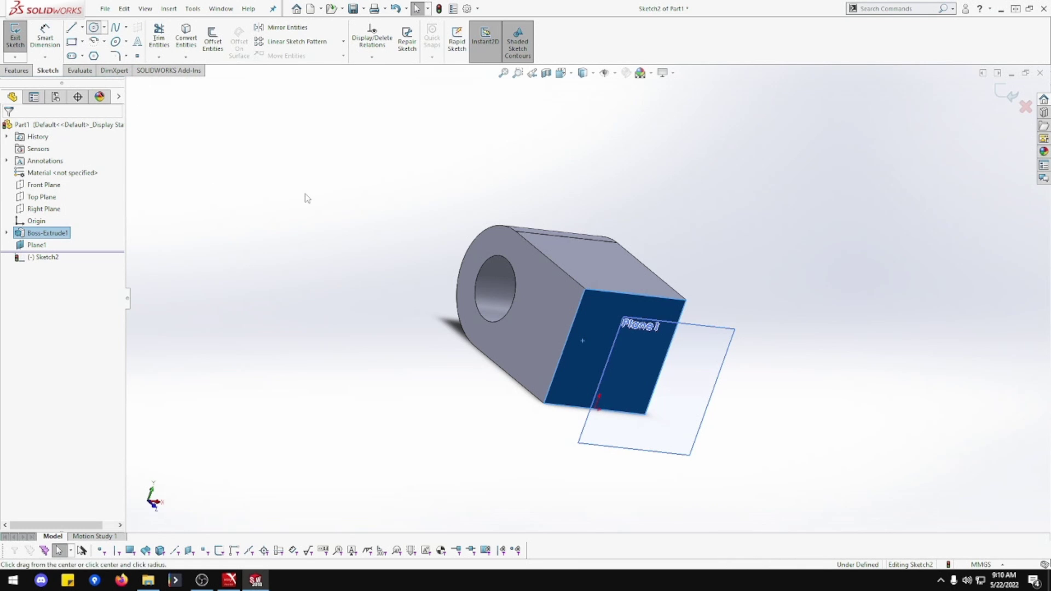
pyautogui.click(622, 356)
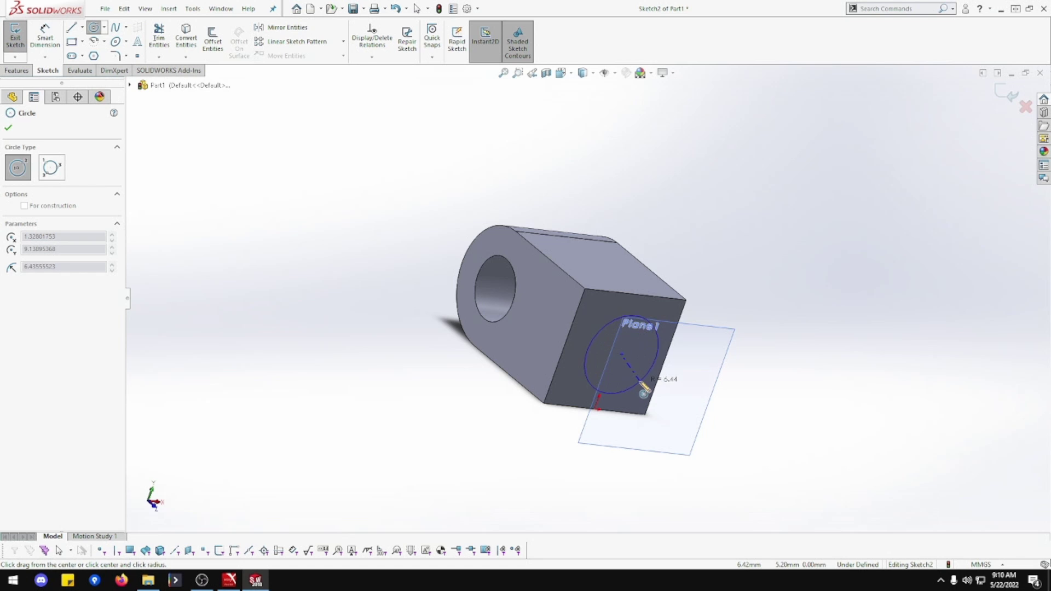
pyautogui.click(651, 372)
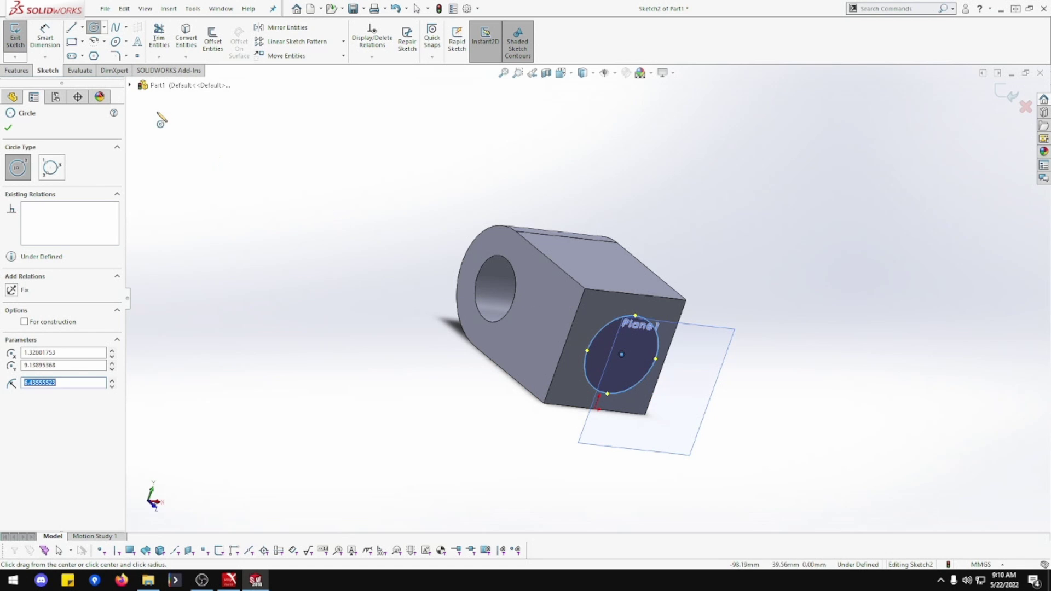
pyautogui.click(15, 37)
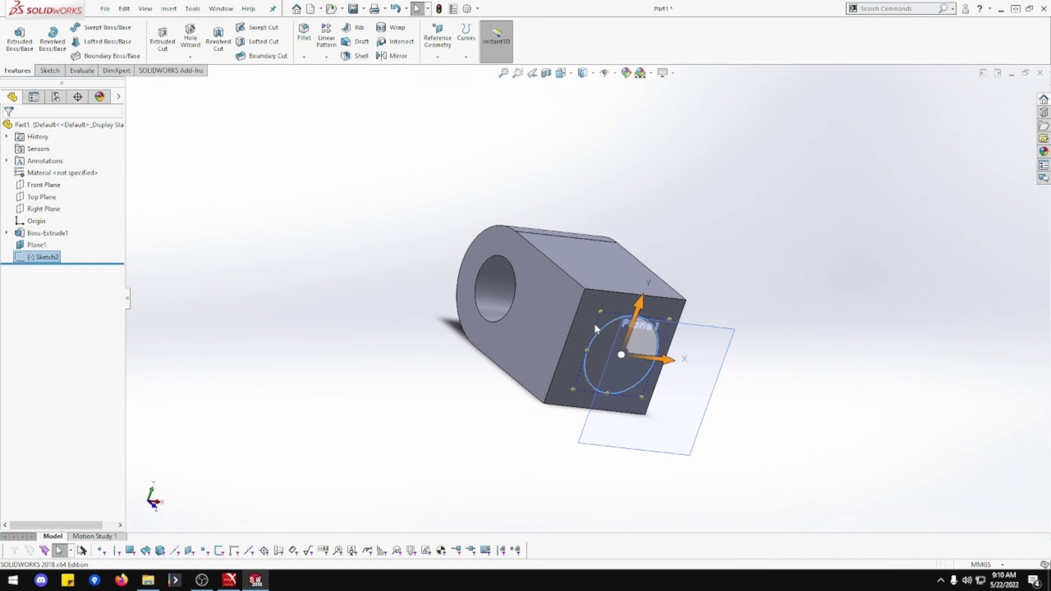
# Reopen the circle's sketch, viewed normal to the face, and draw centerlines along both diagonals of the square face.
pyautogui.rightClick(596, 302)
pyautogui.click(663, 292)
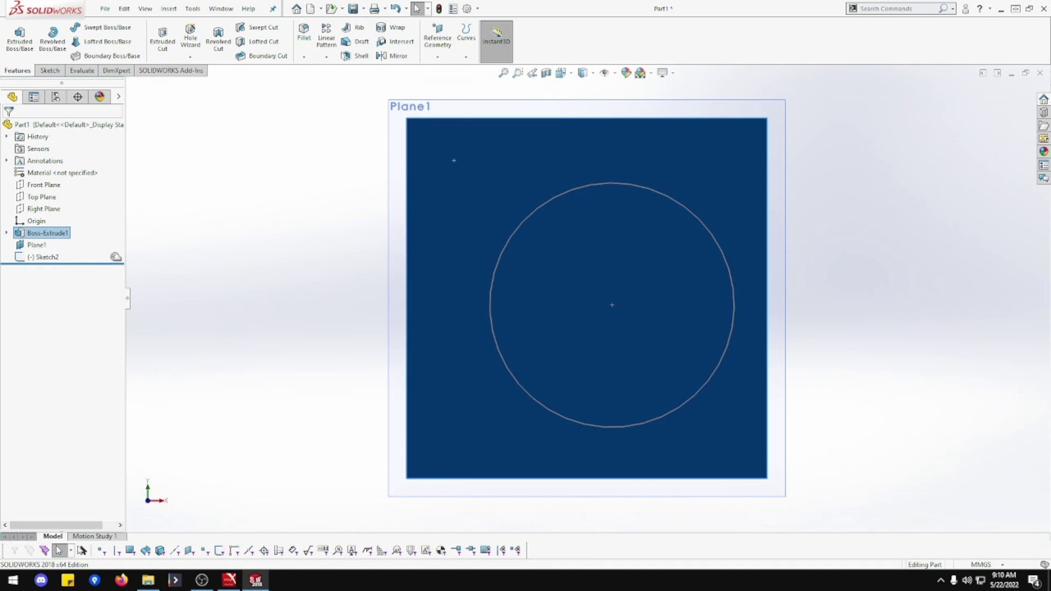
pyautogui.click(58, 258)
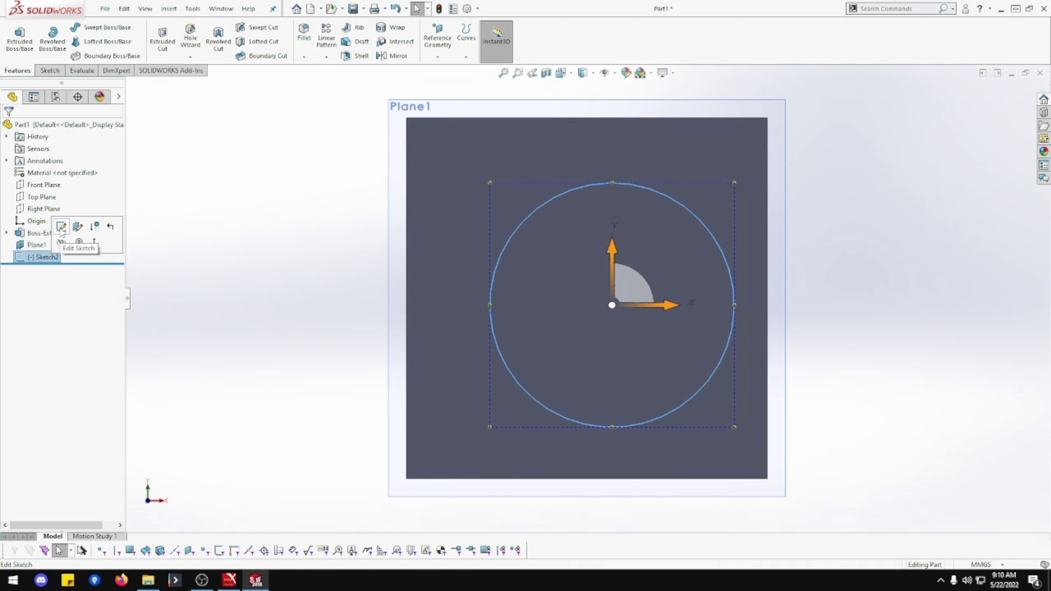
pyautogui.click(65, 226)
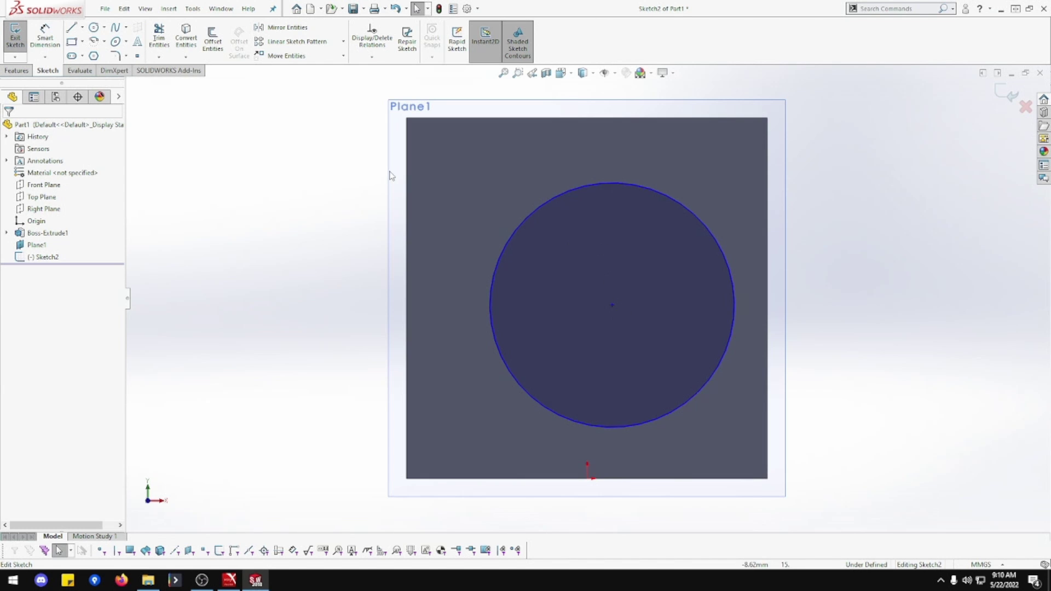
pyautogui.click(83, 28)
pyautogui.click(94, 52)
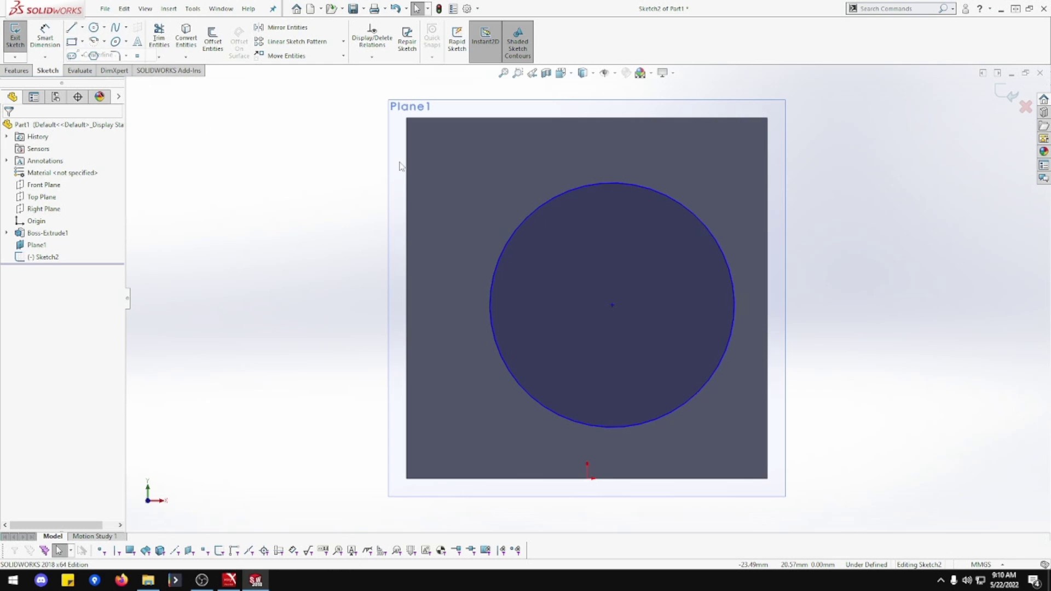
pyautogui.click(408, 119)
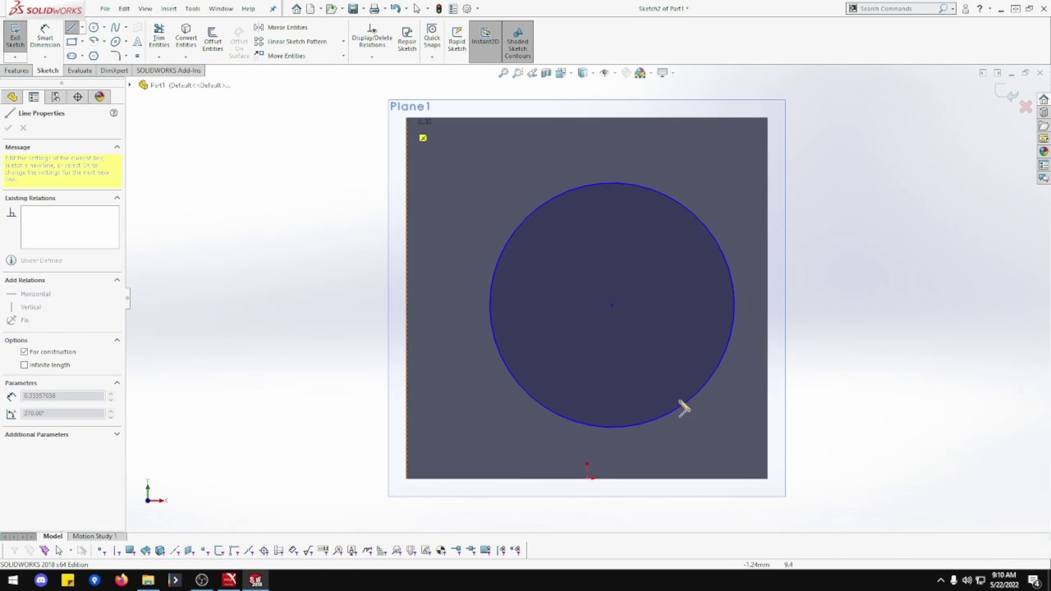
pyautogui.click(768, 478)
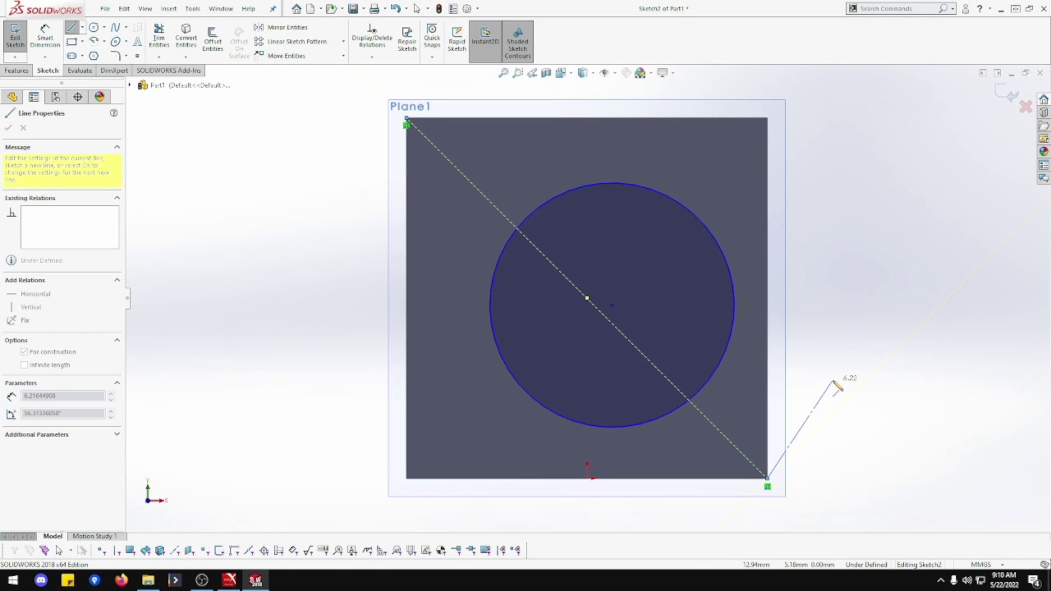
pyautogui.click(837, 145)
pyautogui.click(768, 119)
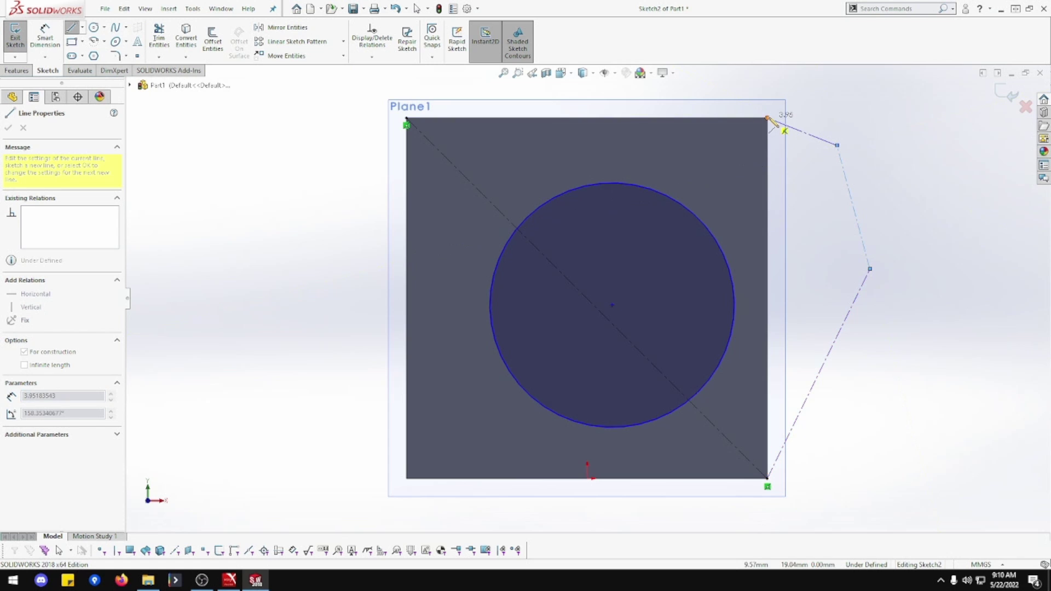
pyautogui.click(407, 478)
pyautogui.press('Escape')
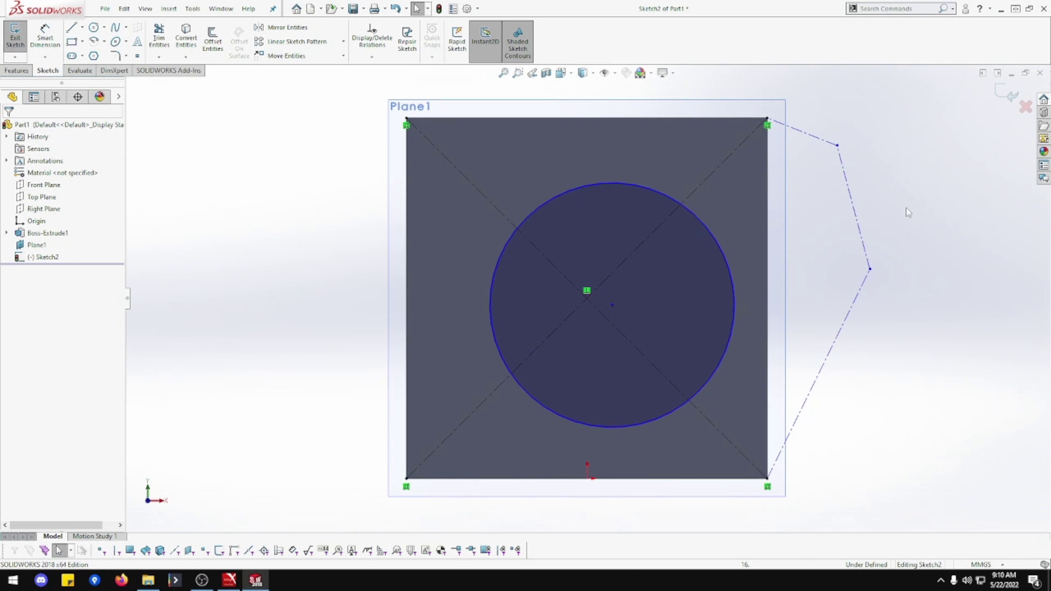
# Delete the three stray centerline segments outside the square face, keeping the two diagonals.
pyautogui.moveTo(872, 131); pyautogui.dragTo(835, 400)
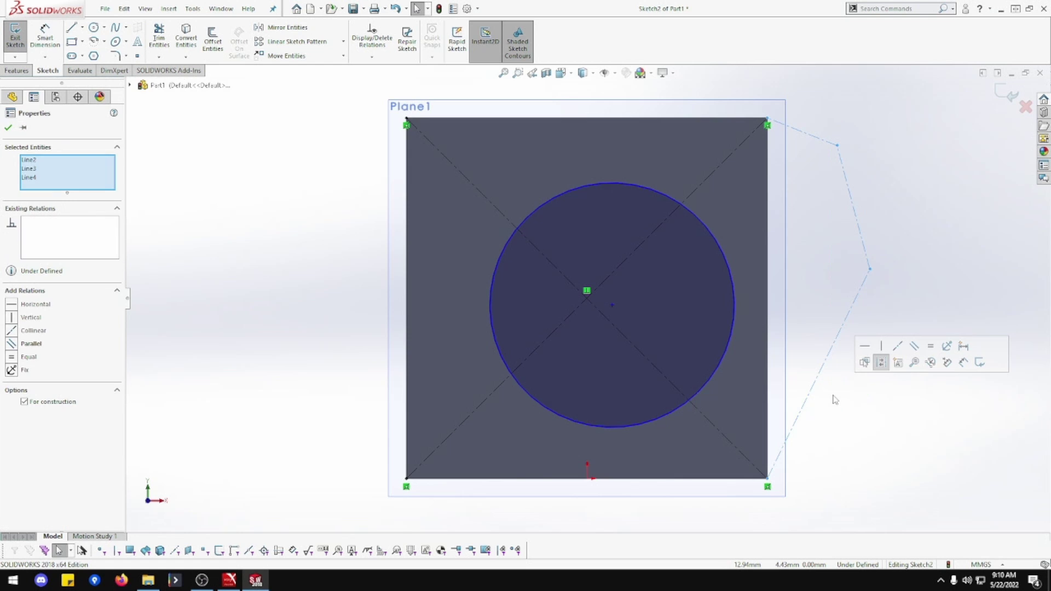
pyautogui.click(833, 395)
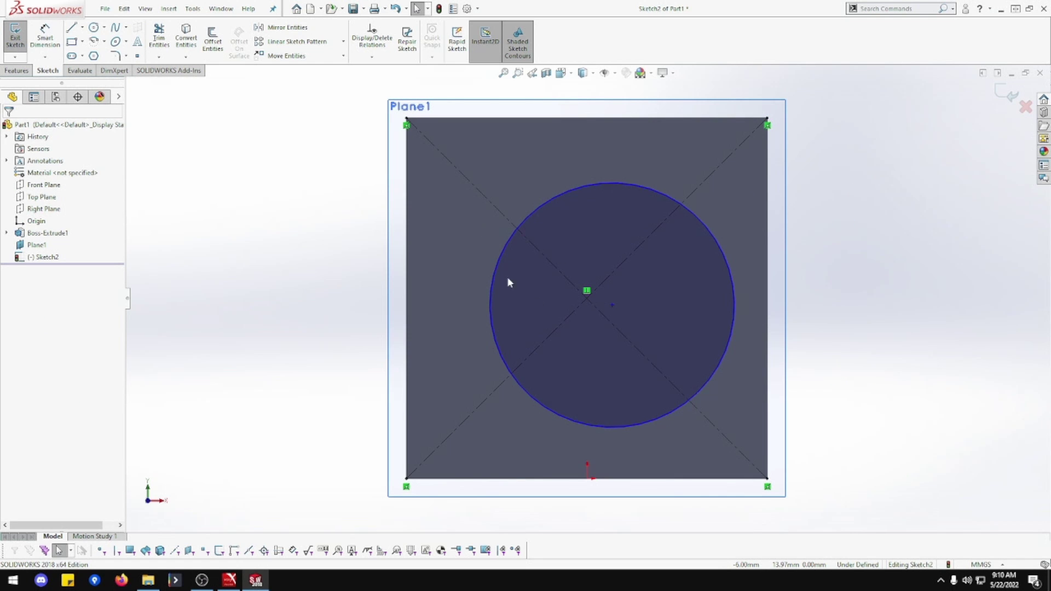
# Constrain the circle's centre to the intersection of the two diagonal centerlines on the square face and exit the sketch.
pyautogui.scroll(-5, 598, 303)
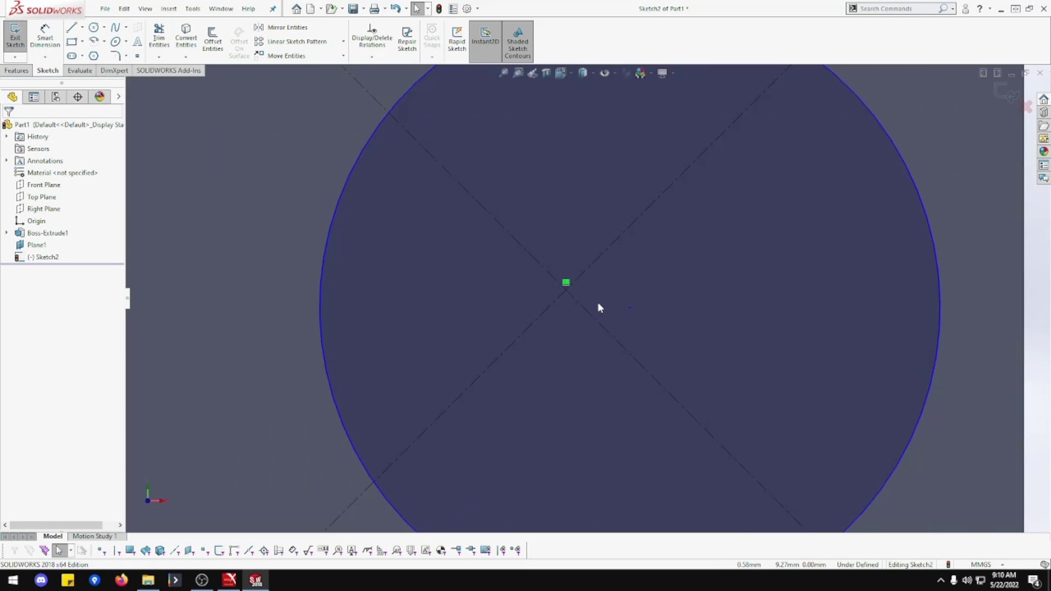
pyautogui.click(629, 307)
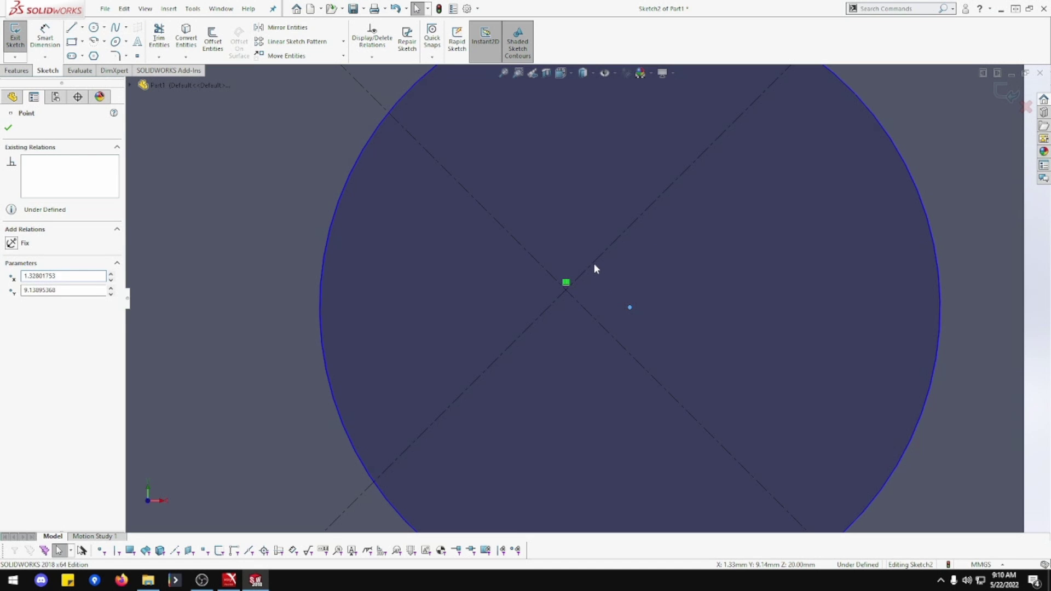
pyautogui.keyDown('ctrl'); pyautogui.click(578, 270); pyautogui.keyUp('ctrl')
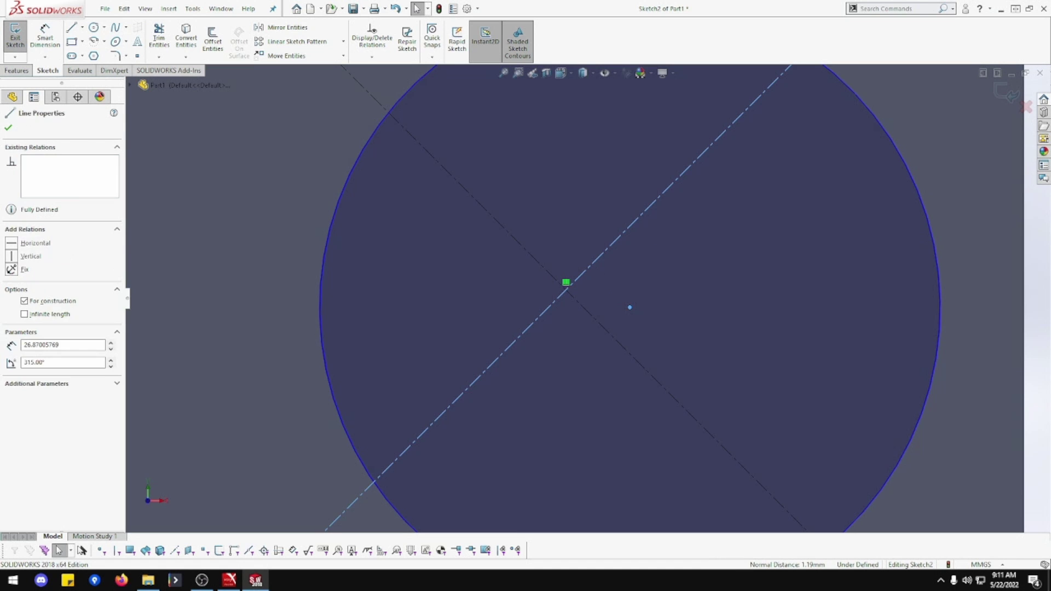
pyautogui.keyDown('ctrl'); pyautogui.click(552, 278); pyautogui.keyUp('ctrl')
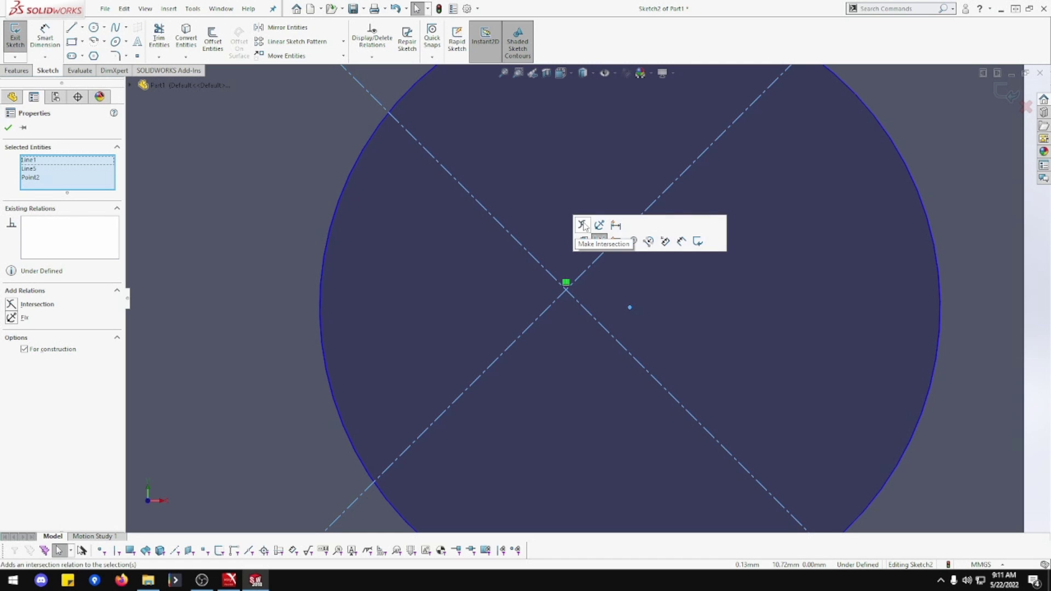
pyautogui.click(582, 225)
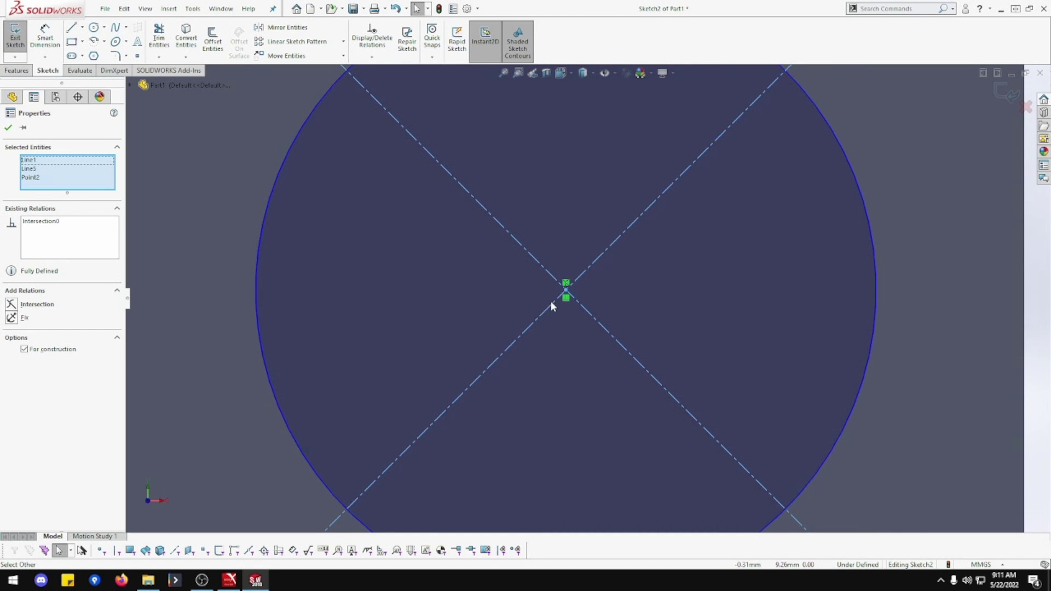
pyautogui.press('f')
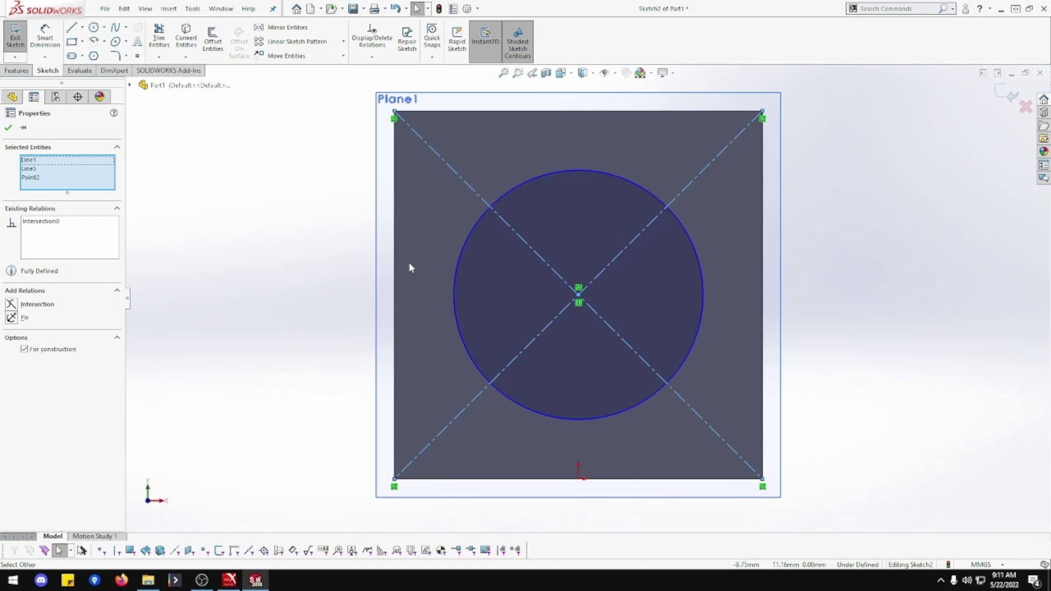
pyautogui.click(8, 127)
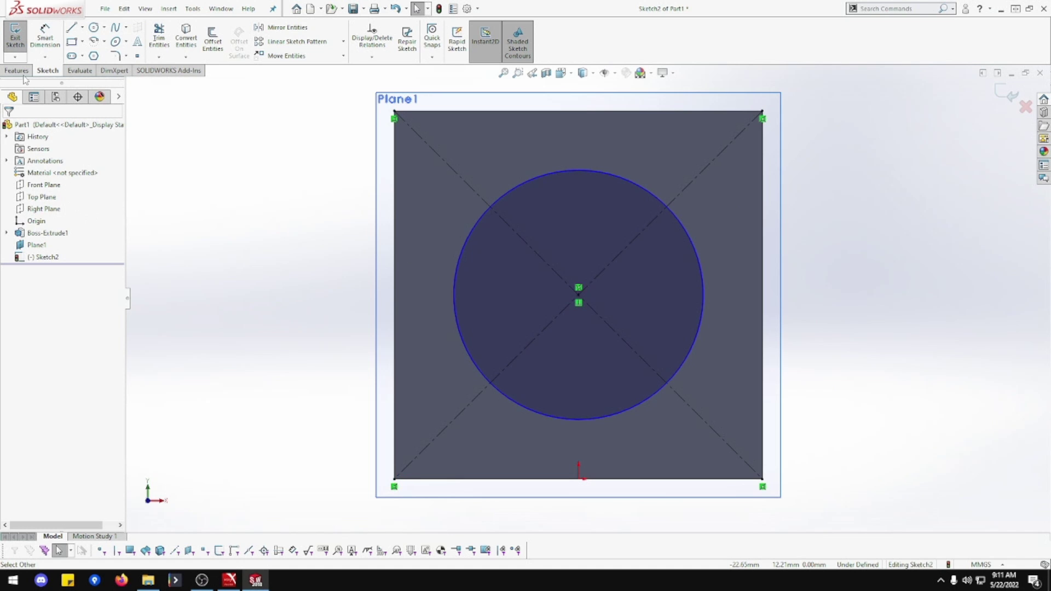
pyautogui.click(16, 39)
# Sketch a circle of about 4.7 mm radius on the offset plane in front of the square face and exit the sketch.
pyautogui.moveTo(240, 207)
pyautogui.mouseDown(button='middle')
pyautogui.moveTo(272, 225)
pyautogui.moveTo(233, 214)
pyautogui.mouseUp(button='middle')
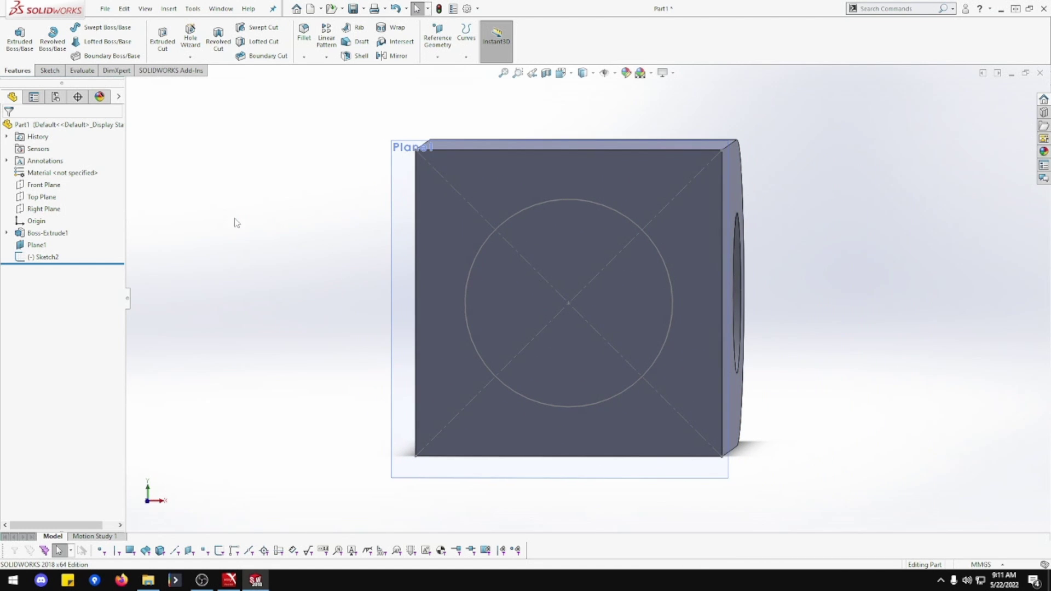
pyautogui.click(535, 276)
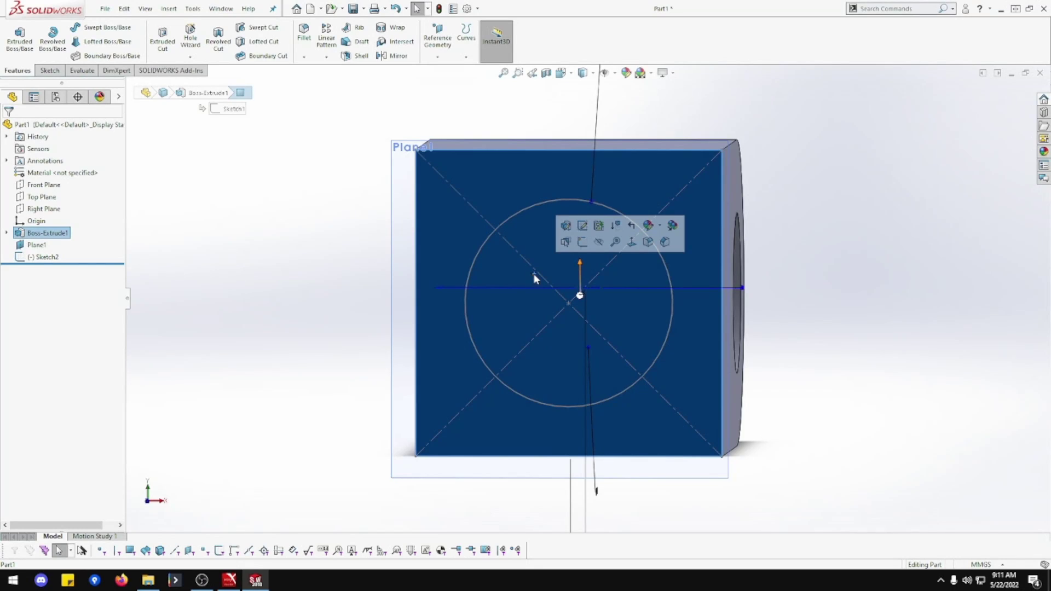
pyautogui.moveTo(534, 279); pyautogui.dragTo(468, 291, button='middle')
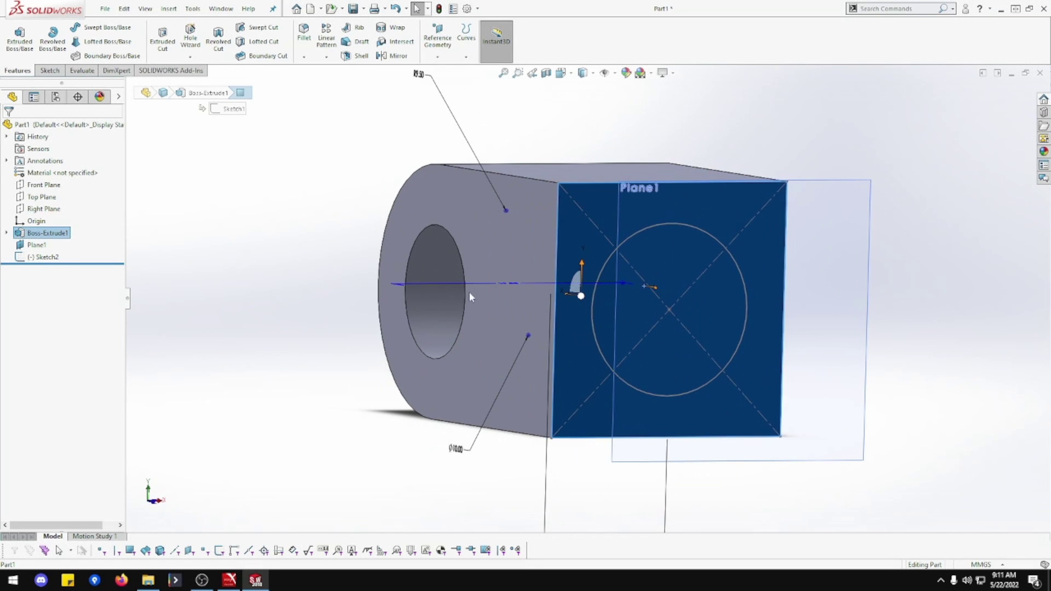
pyautogui.click(726, 463)
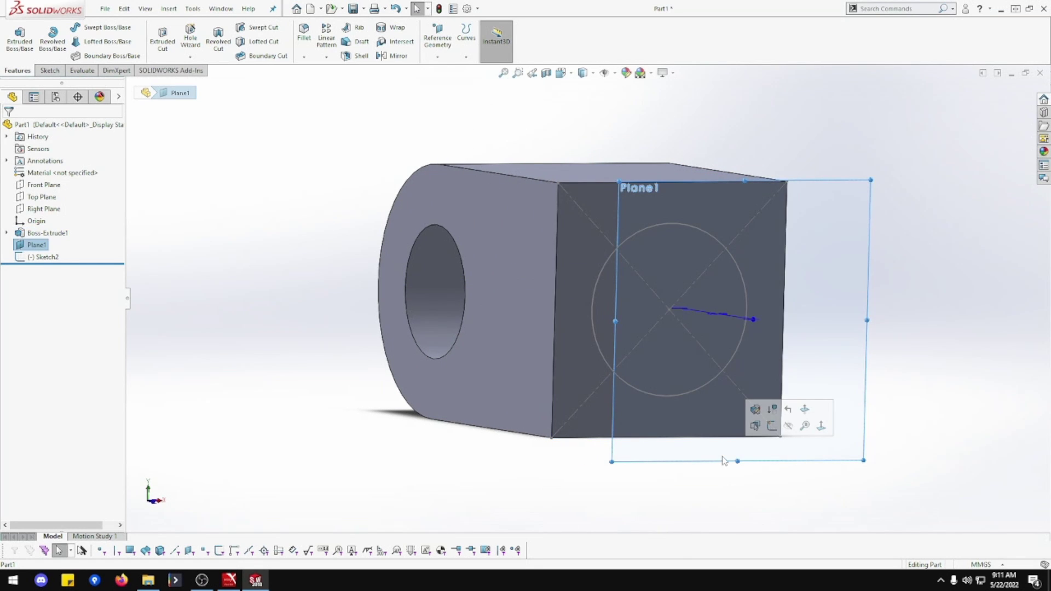
pyautogui.click(772, 427)
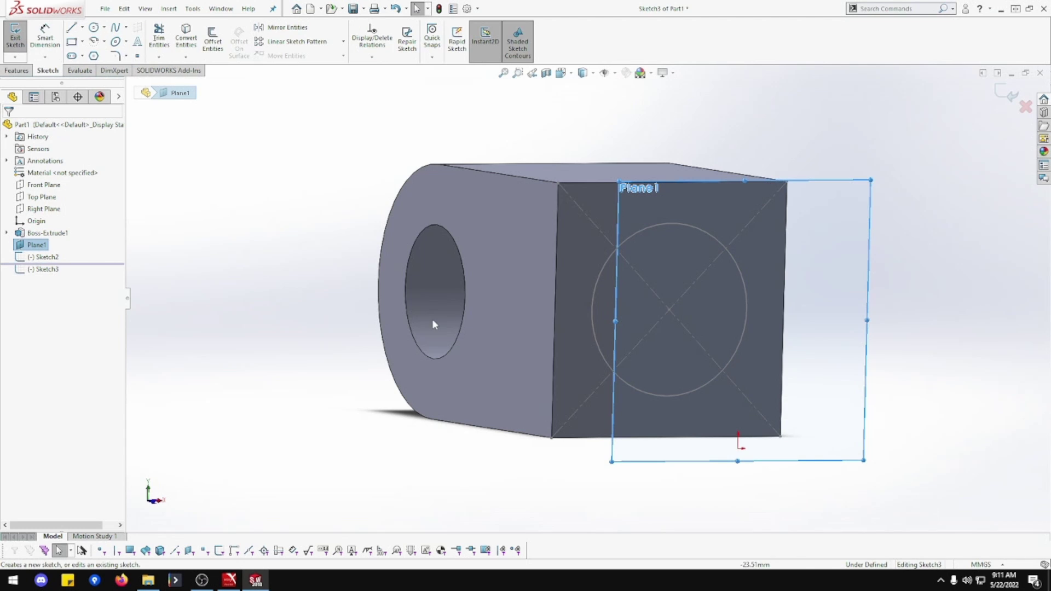
pyautogui.click(93, 27)
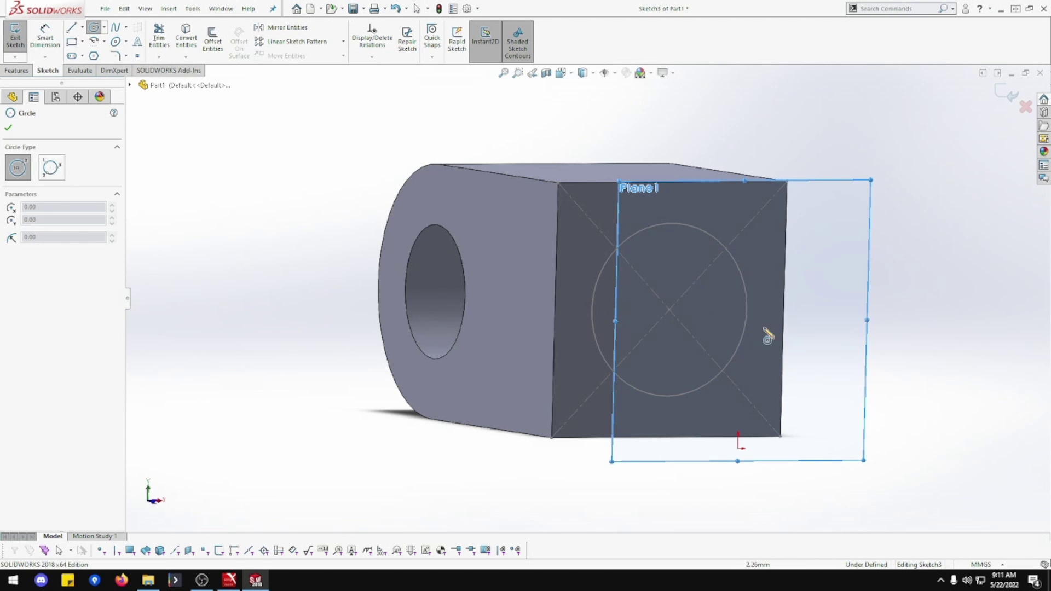
pyautogui.click(742, 307)
pyautogui.click(790, 351)
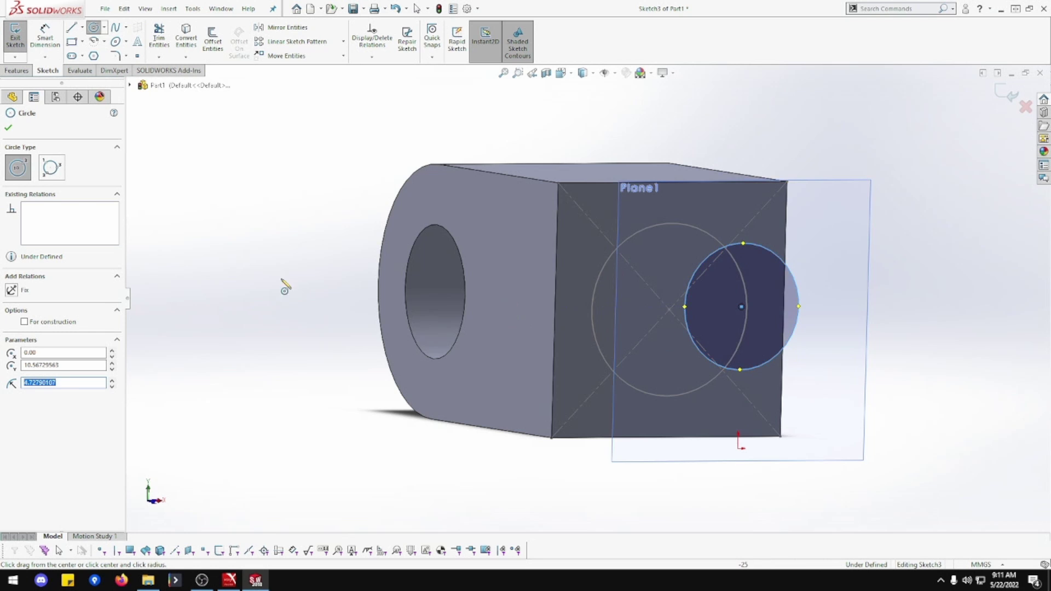
pyautogui.click(8, 127)
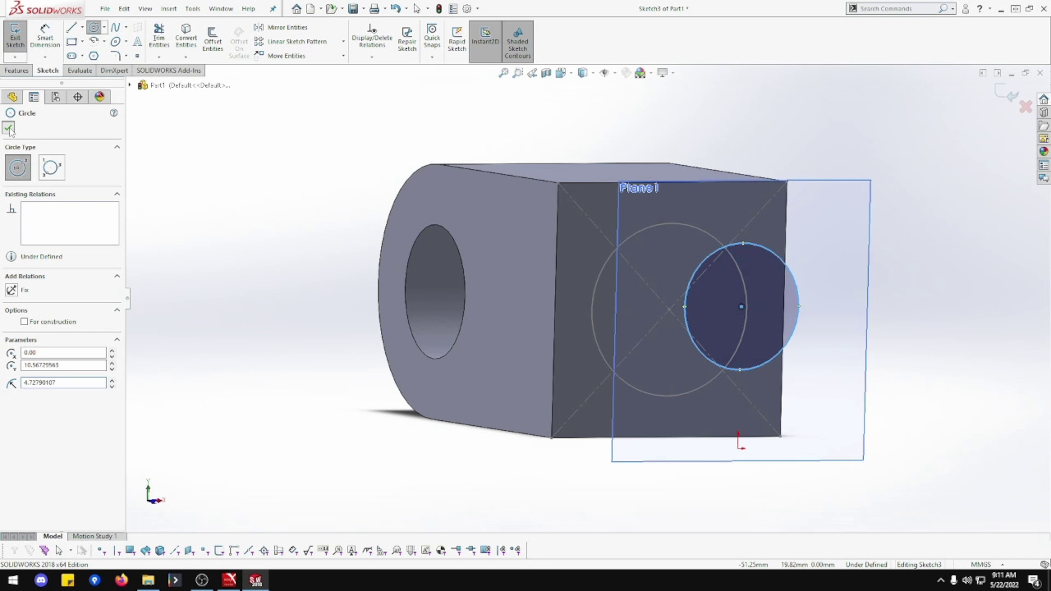
pyautogui.click(16, 38)
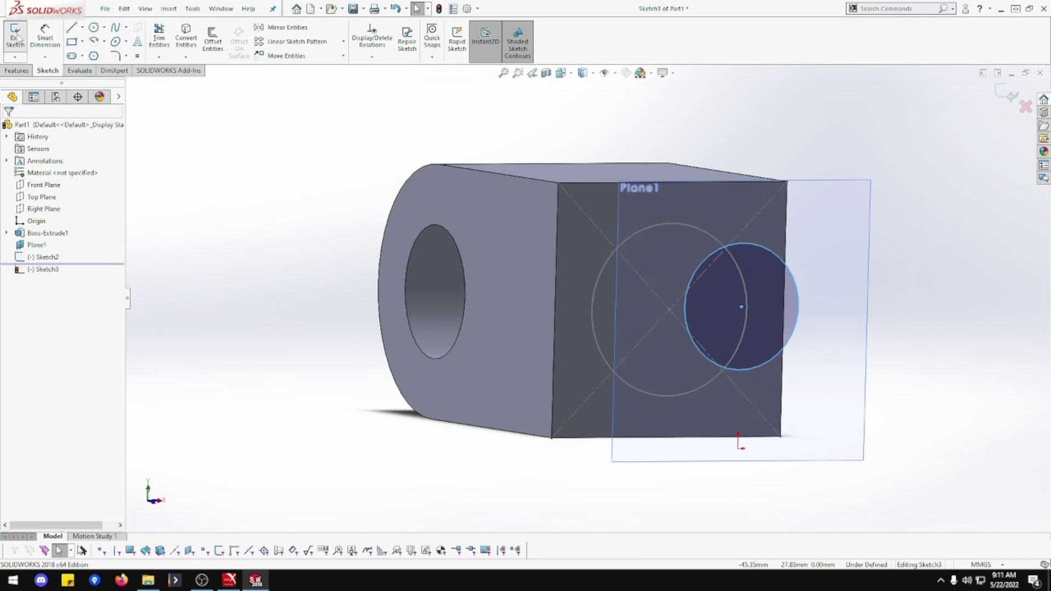
# Reopen the offset-plane circle's sketch, viewed normal to the plane, and move the circle's centre onto the intersection of the diagonals.
pyautogui.click(693, 357)
pyautogui.rightClick(701, 353)
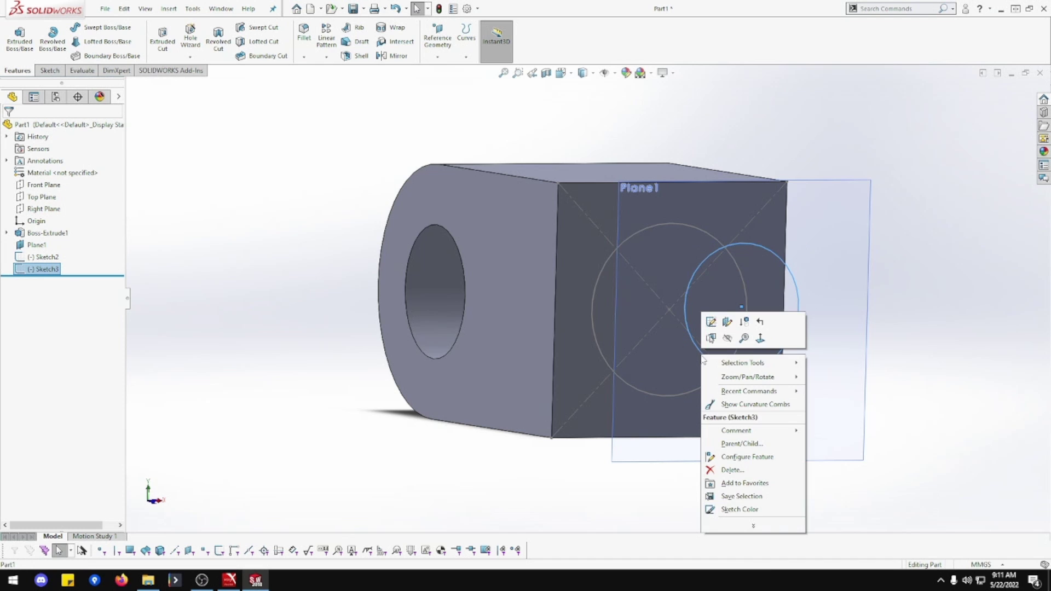
pyautogui.click(760, 338)
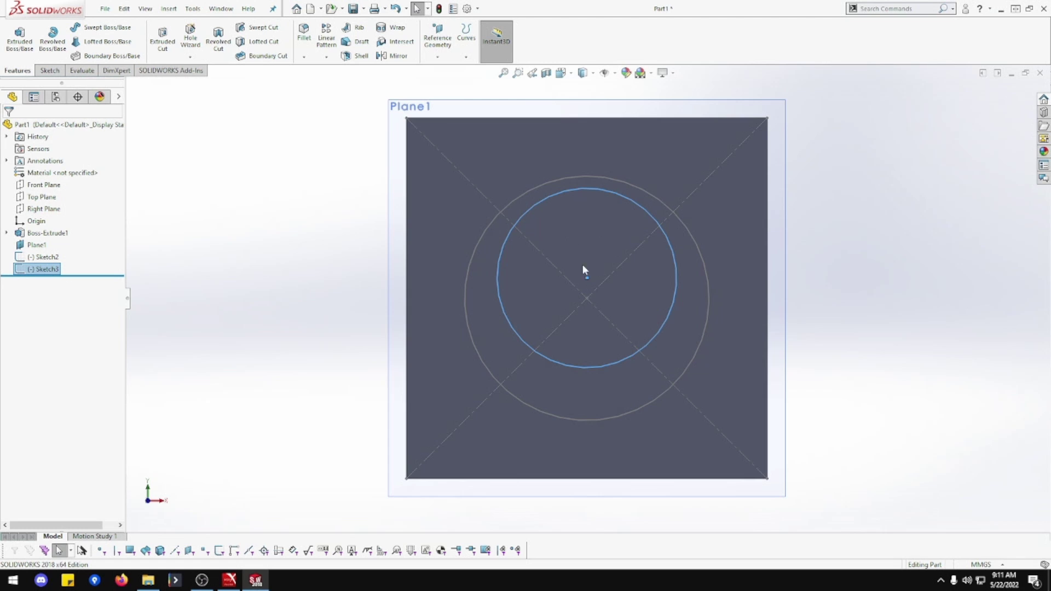
pyautogui.rightClick(42, 270)
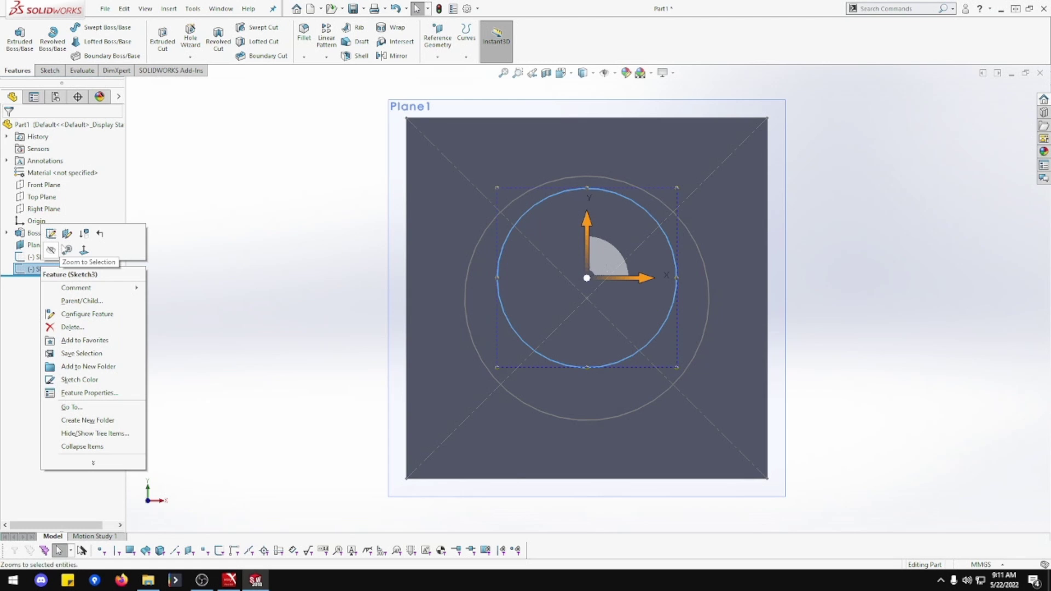
pyautogui.click(64, 240)
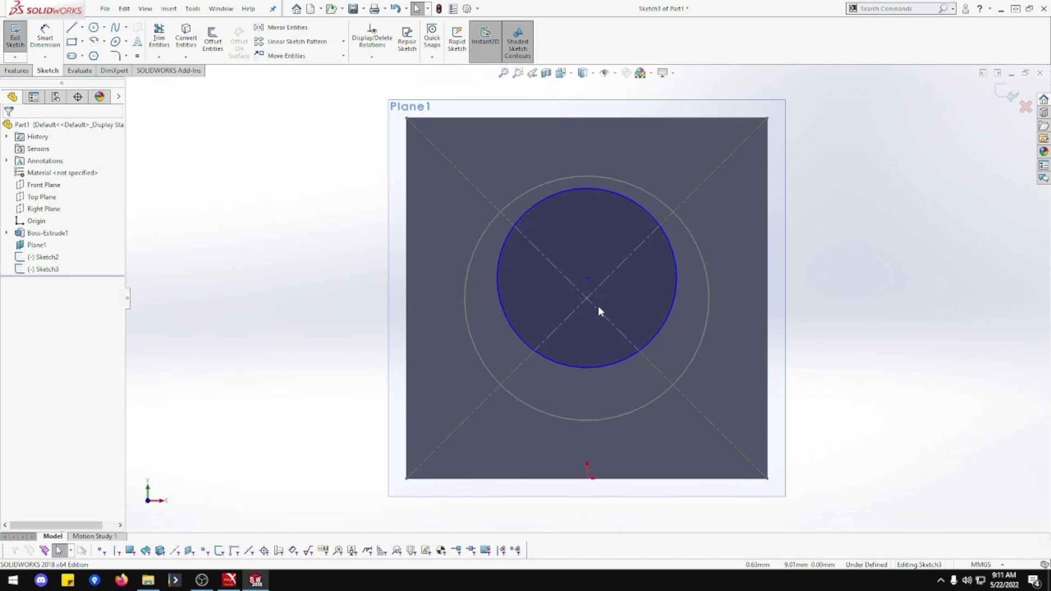
pyautogui.click(588, 298)
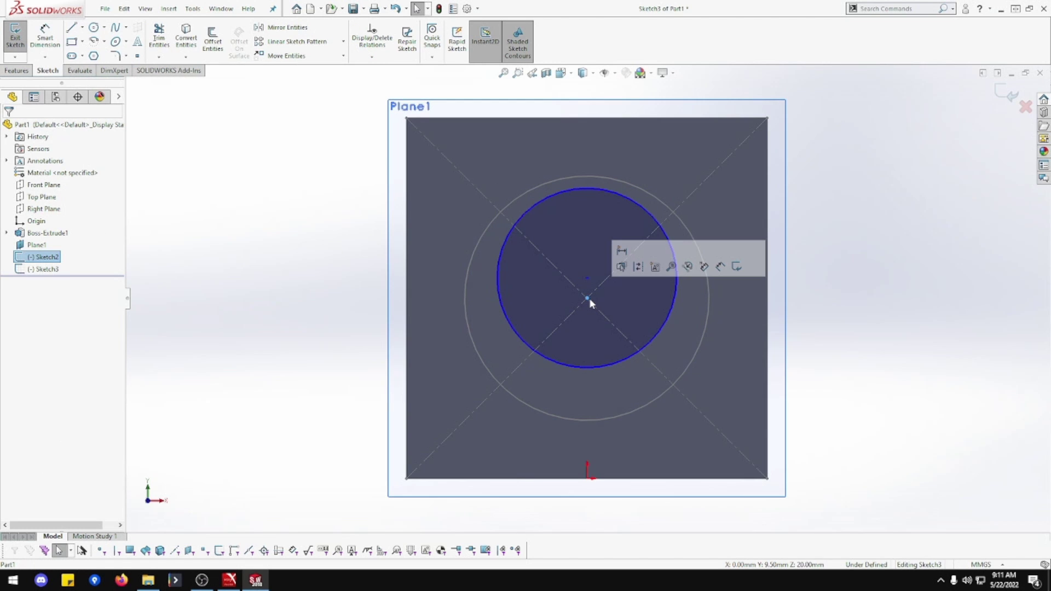
pyautogui.click(672, 306)
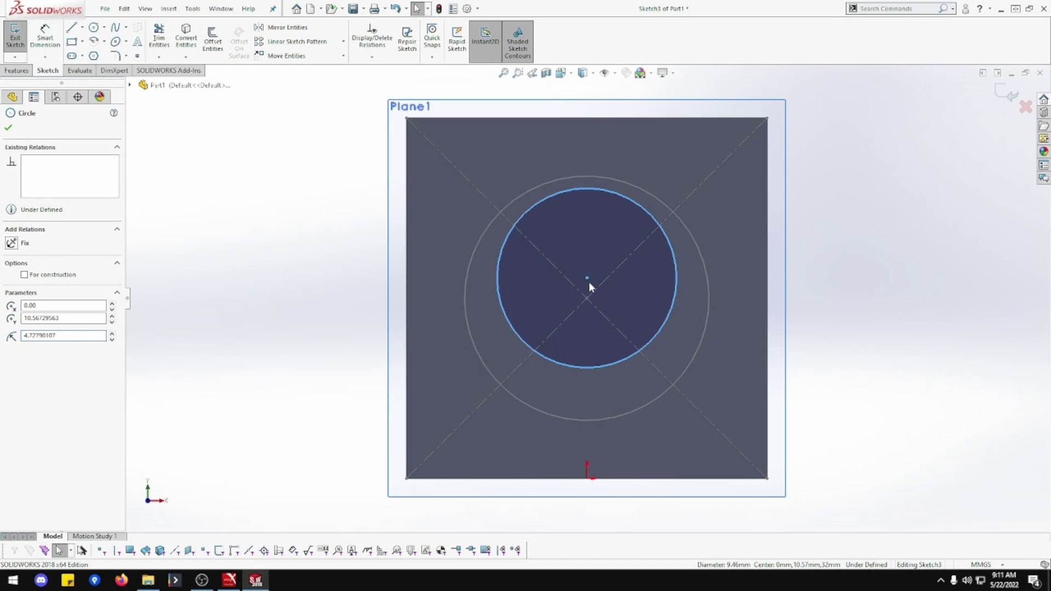
pyautogui.moveTo(589, 281); pyautogui.dragTo(587, 298)
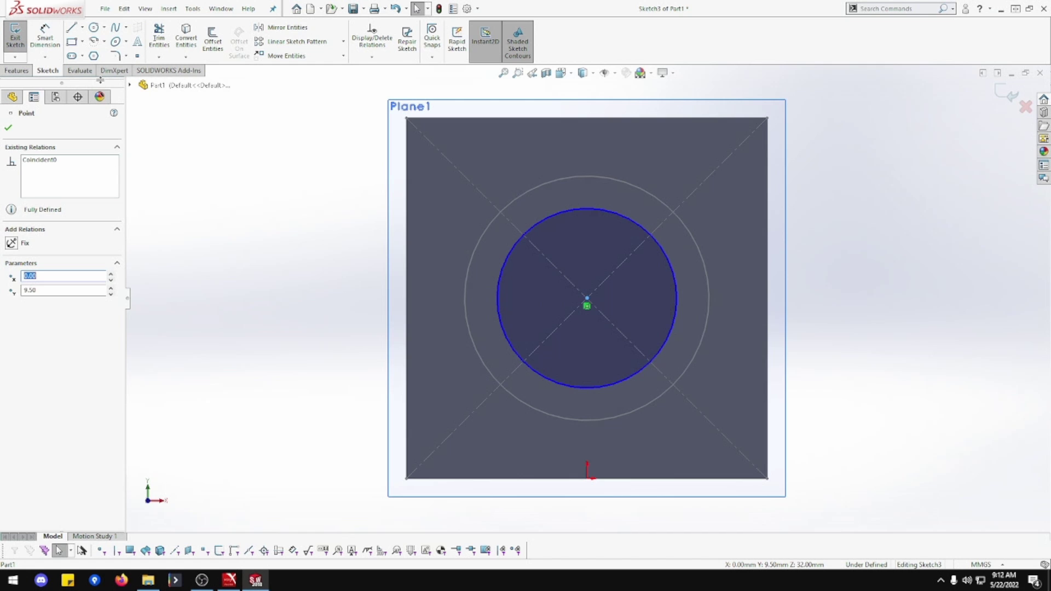
# Dimension the offset-plane circle to a diameter of 16 mm and exit the sketch.
pyautogui.click(45, 37)
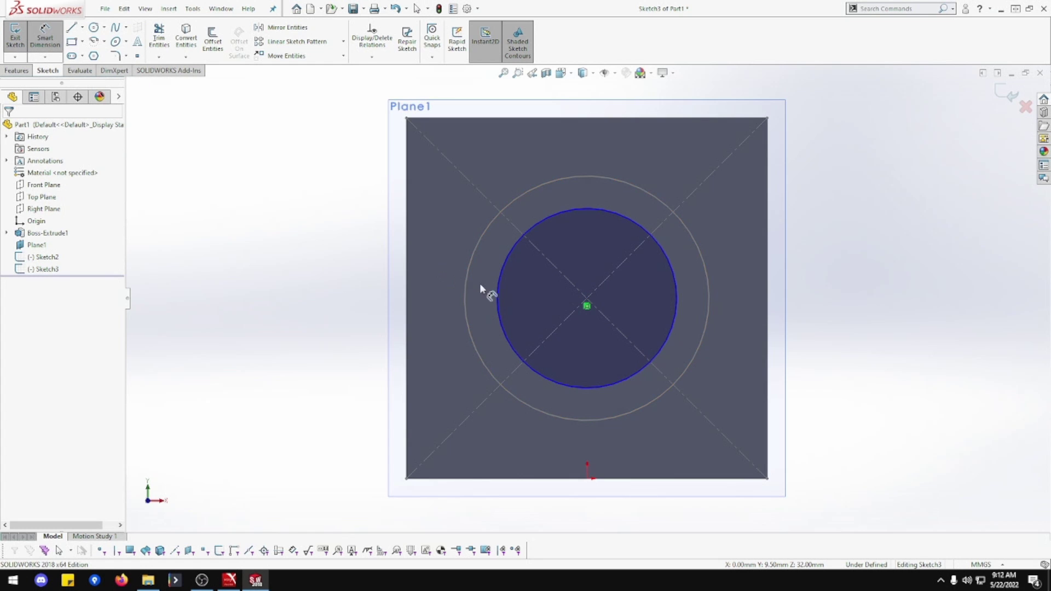
pyautogui.click(498, 290)
pyautogui.click(301, 169)
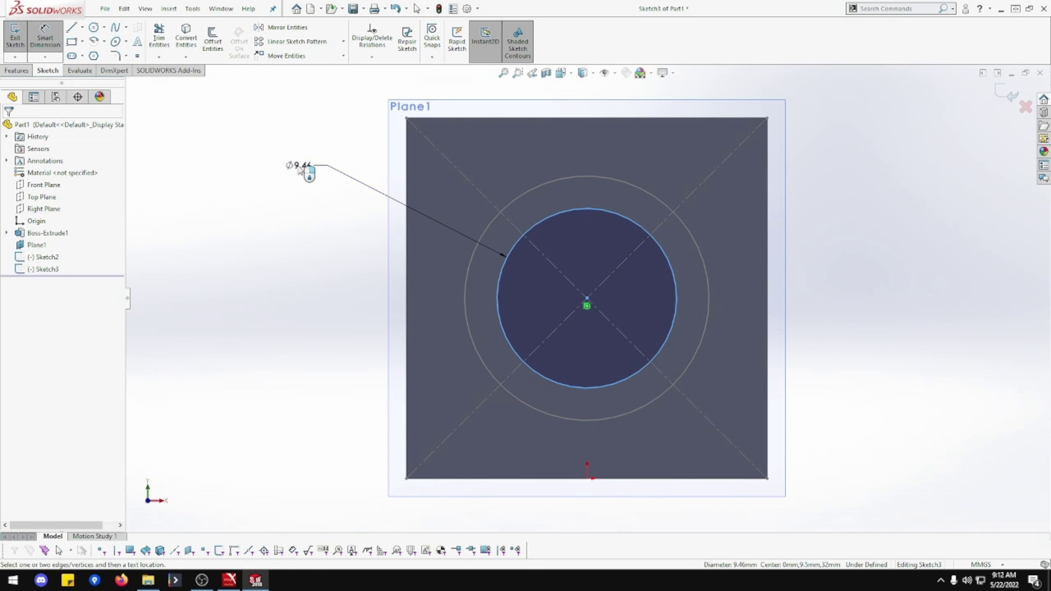
pyautogui.write('16')
pyautogui.press('Return')
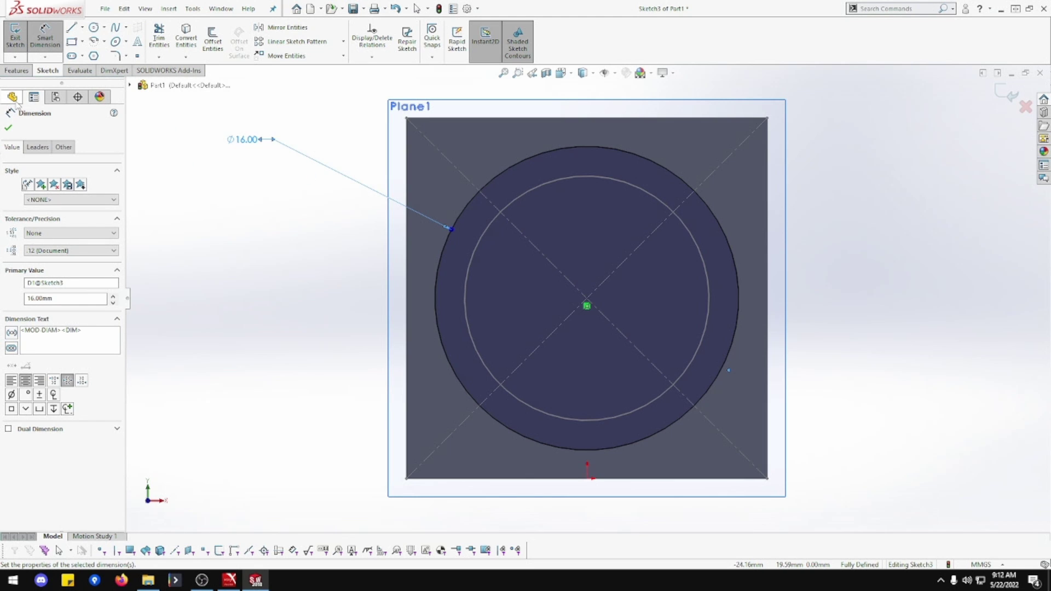
pyautogui.click(8, 129)
pyautogui.click(16, 34)
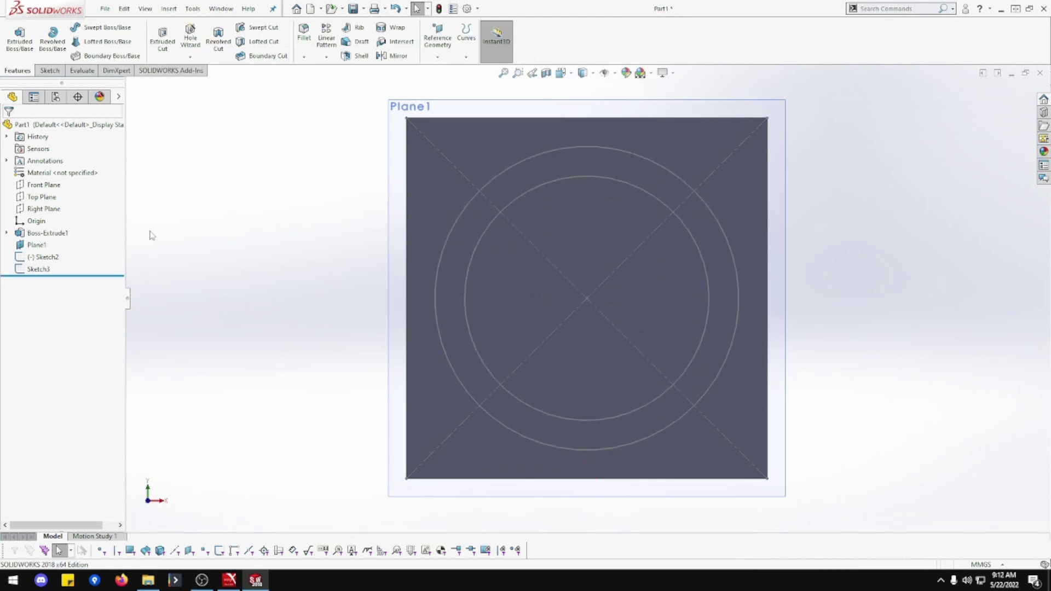
# Reopen the sketch on the square end face, dimension its circle to a diameter of 19 mm and exit the sketch.
pyautogui.click(46, 257)
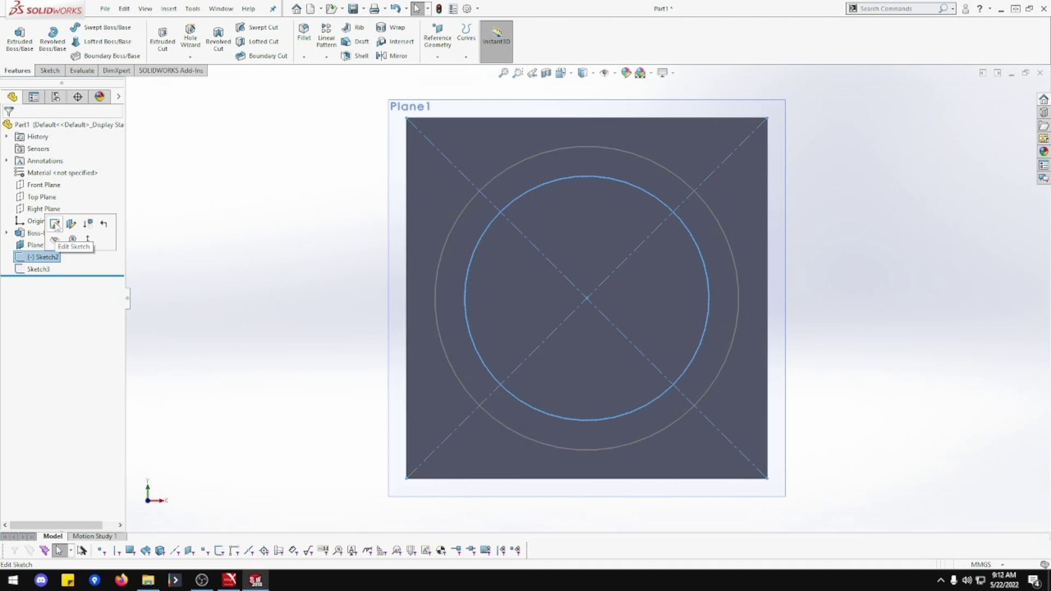
pyautogui.click(55, 224)
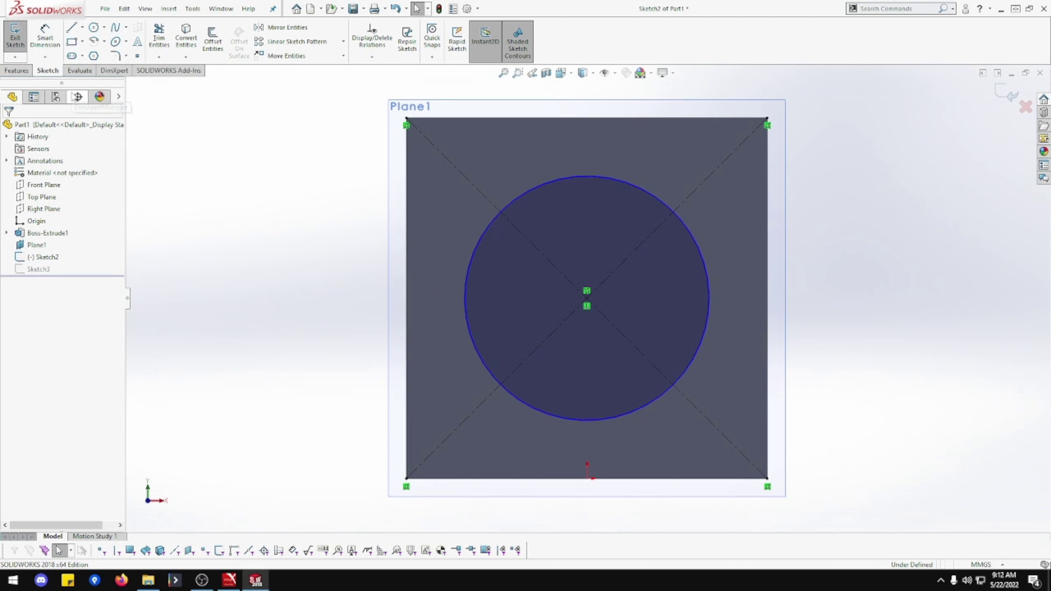
pyautogui.moveTo(176, 231); pyautogui.dragTo(158, 219, button='middle')
pyautogui.click(45, 39)
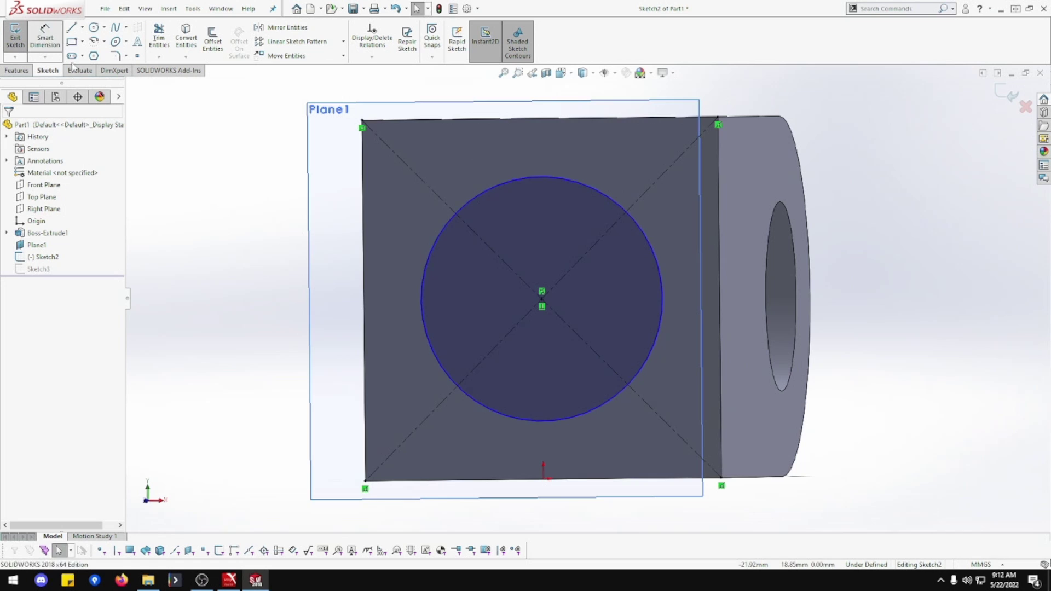
pyautogui.click(438, 237)
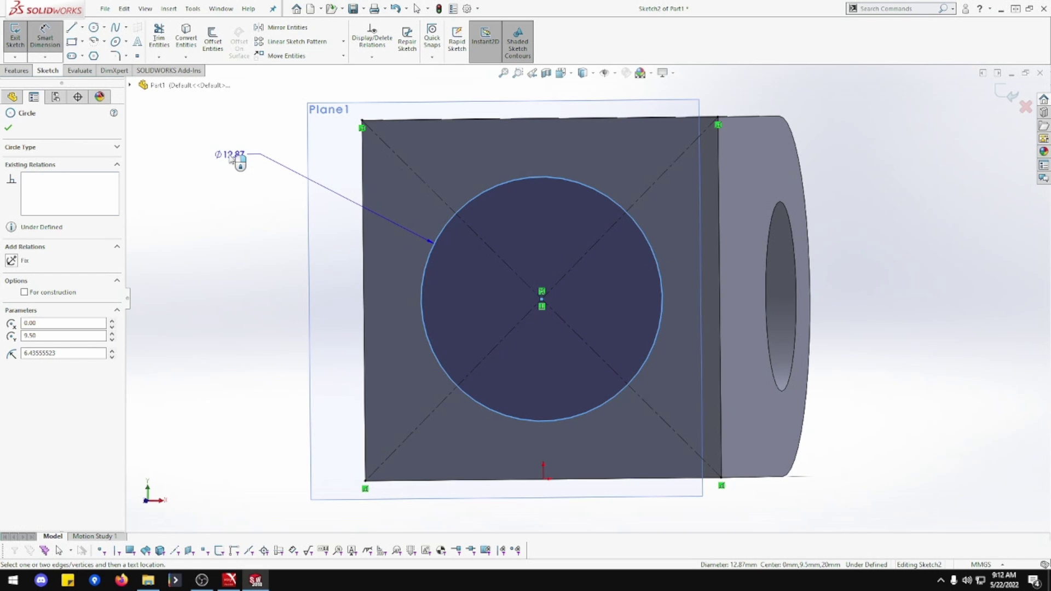
pyautogui.click(230, 157)
pyautogui.write('19')
pyautogui.press('Return')
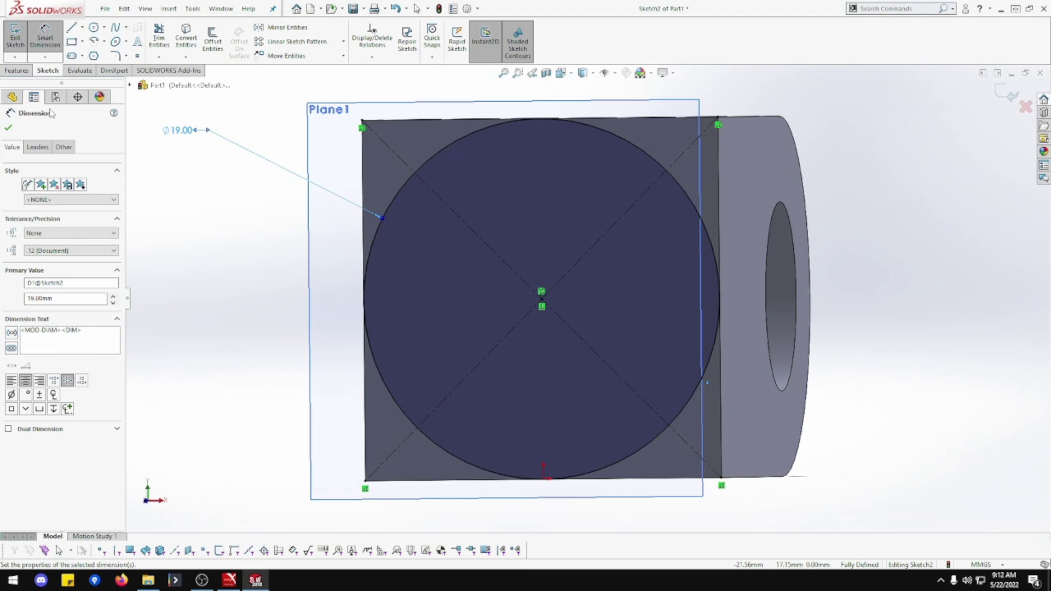
pyautogui.click(9, 129)
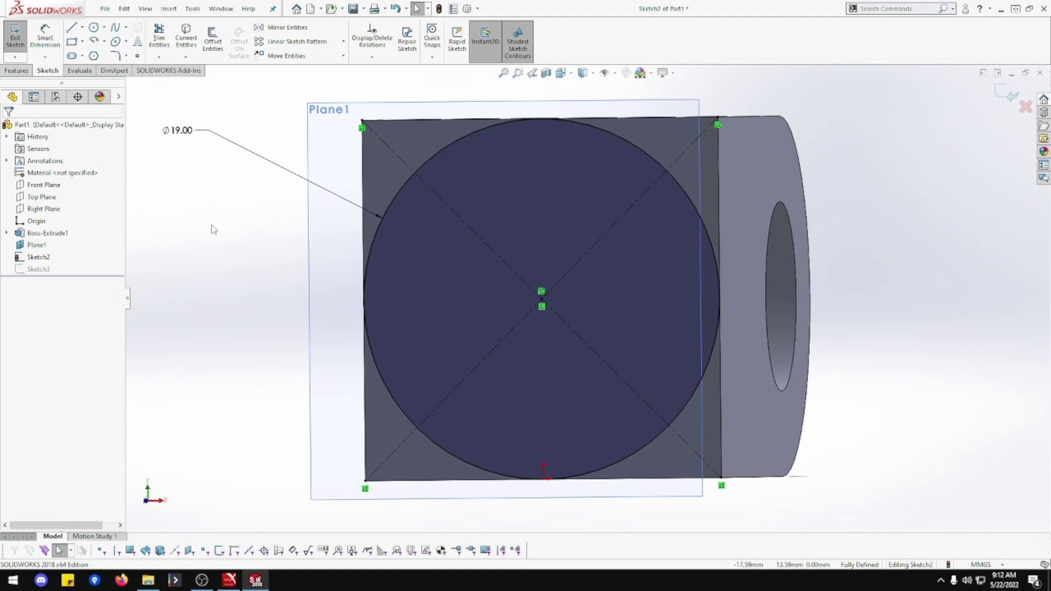
pyautogui.click(15, 35)
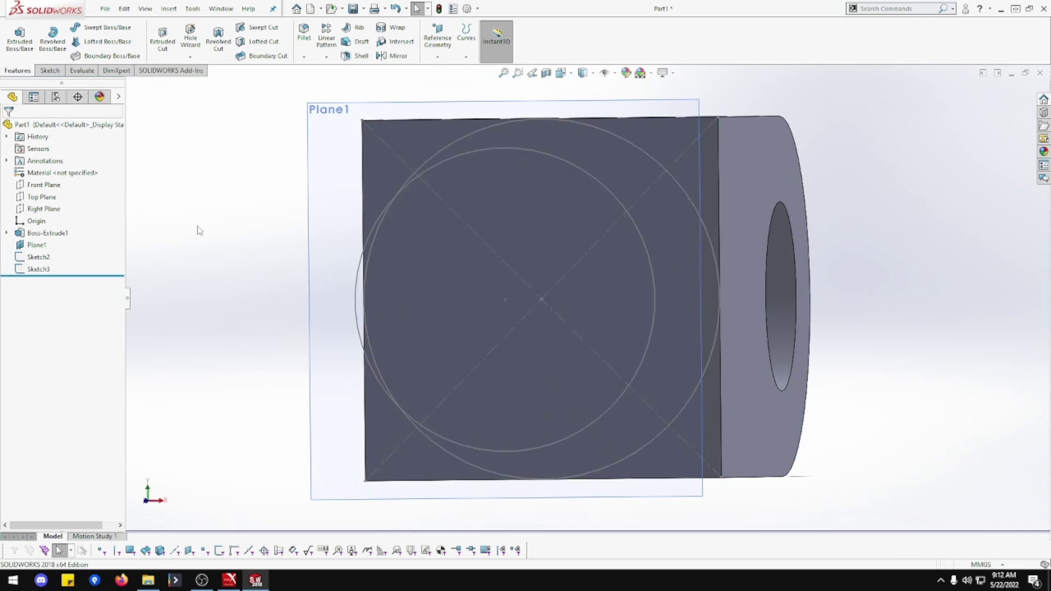
pyautogui.moveTo(199, 229); pyautogui.dragTo(231, 228, button='middle')
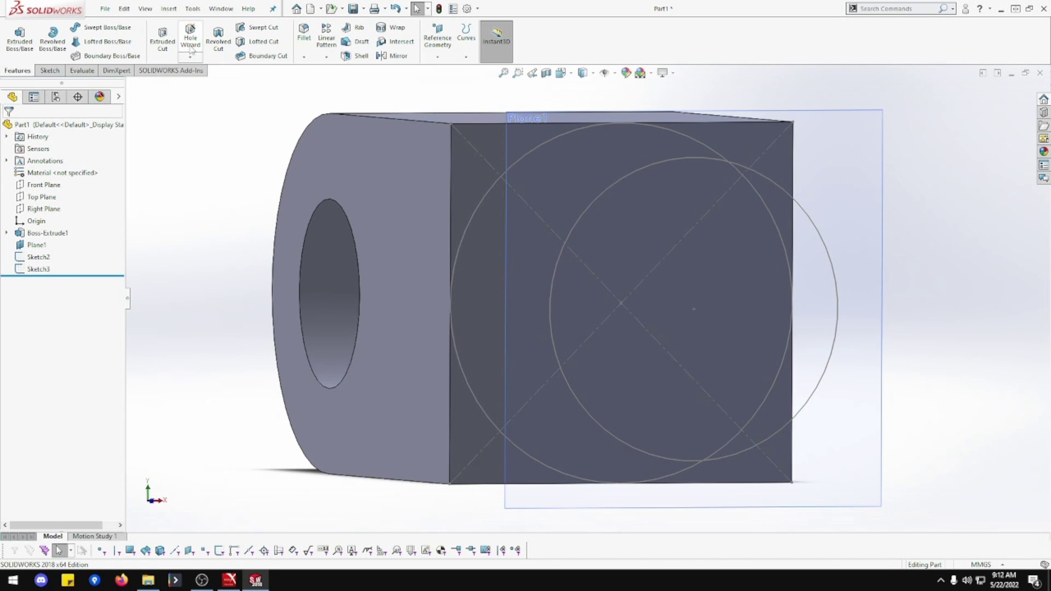
# Loft a solid boss from the 19 mm circle on the square face to the 16 mm circle on the offset plane.
pyautogui.click(125, 44)
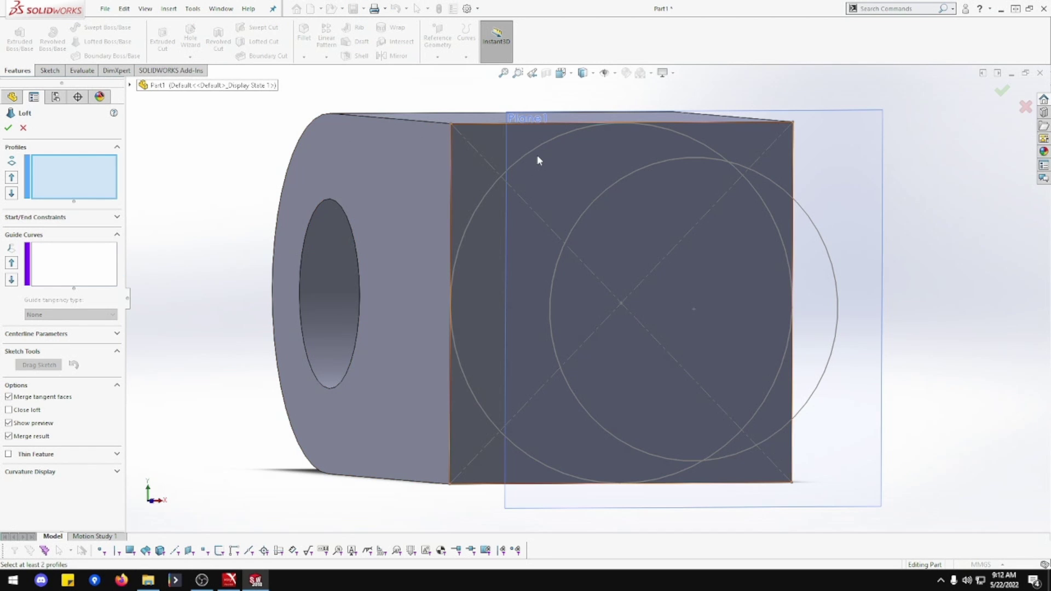
pyautogui.click(479, 204)
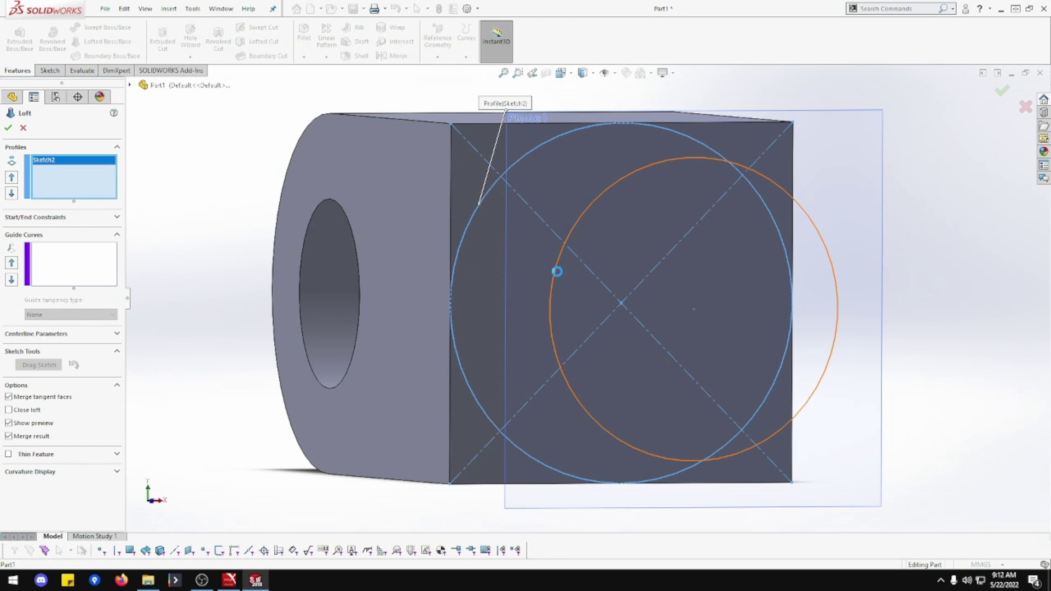
pyautogui.click(558, 270)
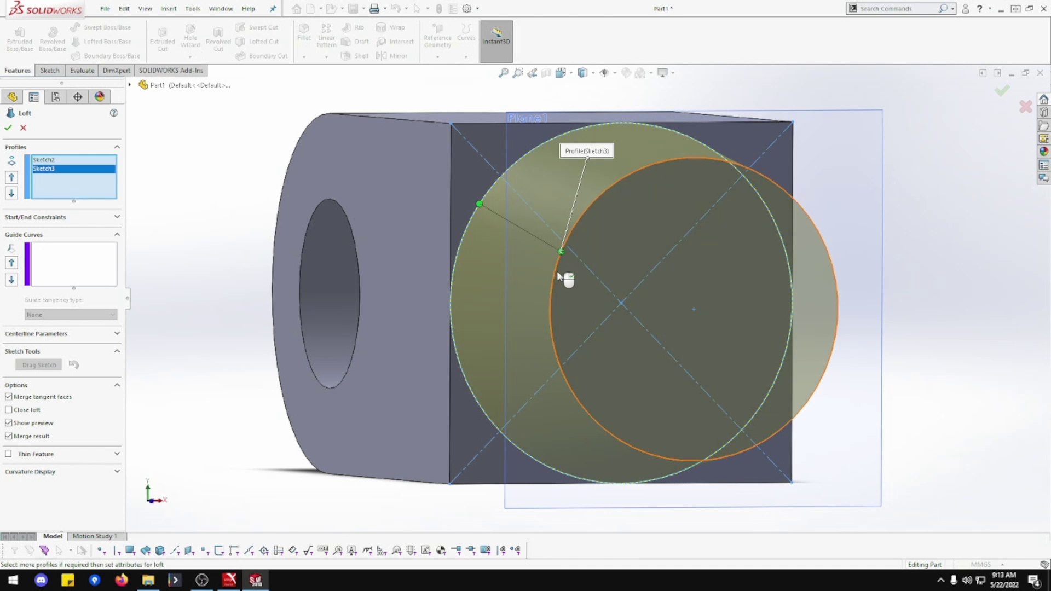
pyautogui.click(8, 128)
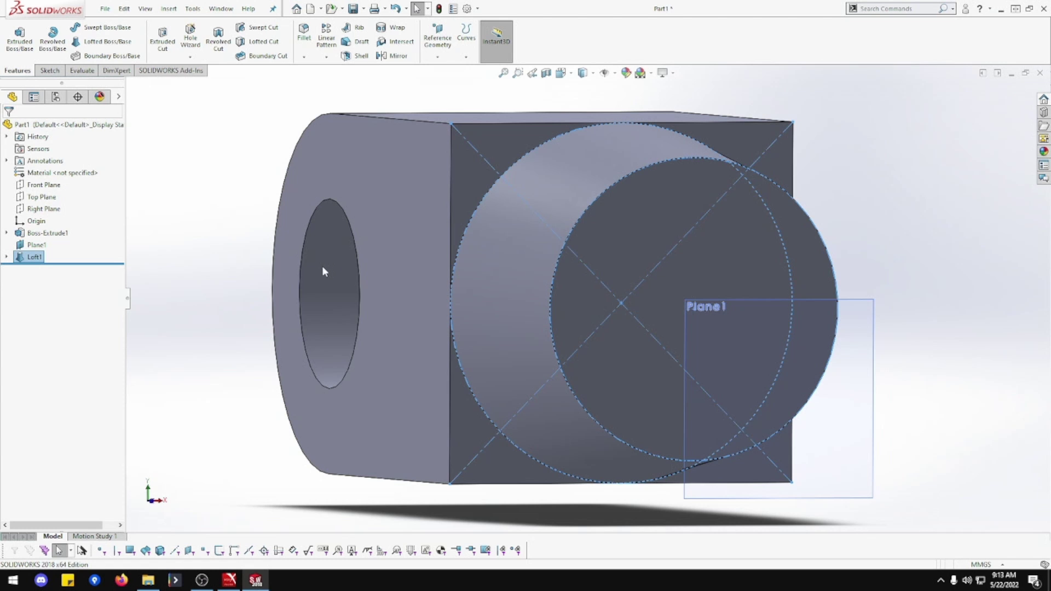
pyautogui.moveTo(323, 268); pyautogui.dragTo(287, 250, button='middle')
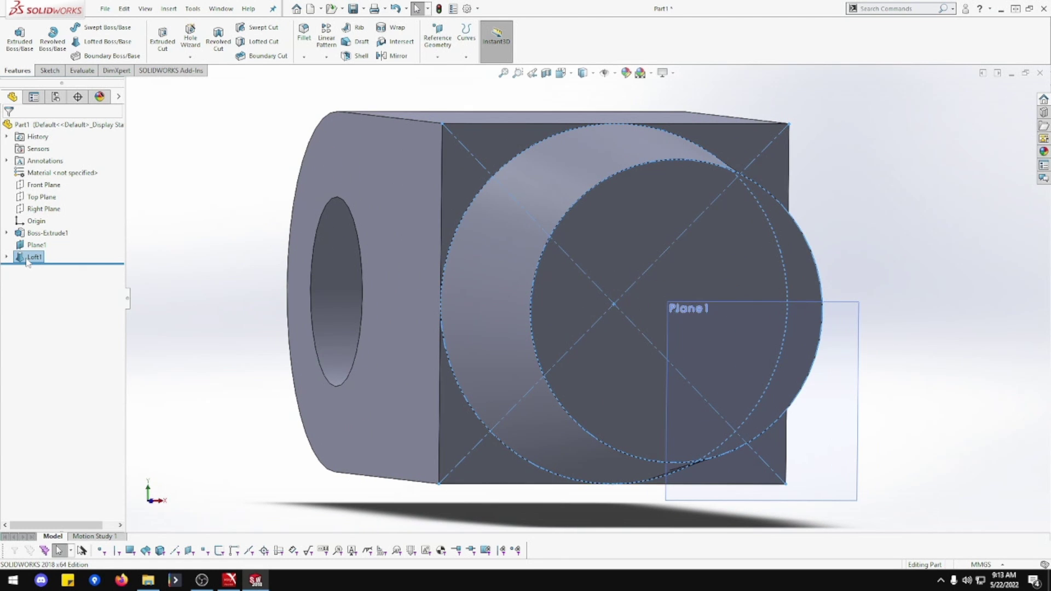
# Reopen the loft for editing, try the Close loft option, and switch that option off again.
pyautogui.click(8, 257)
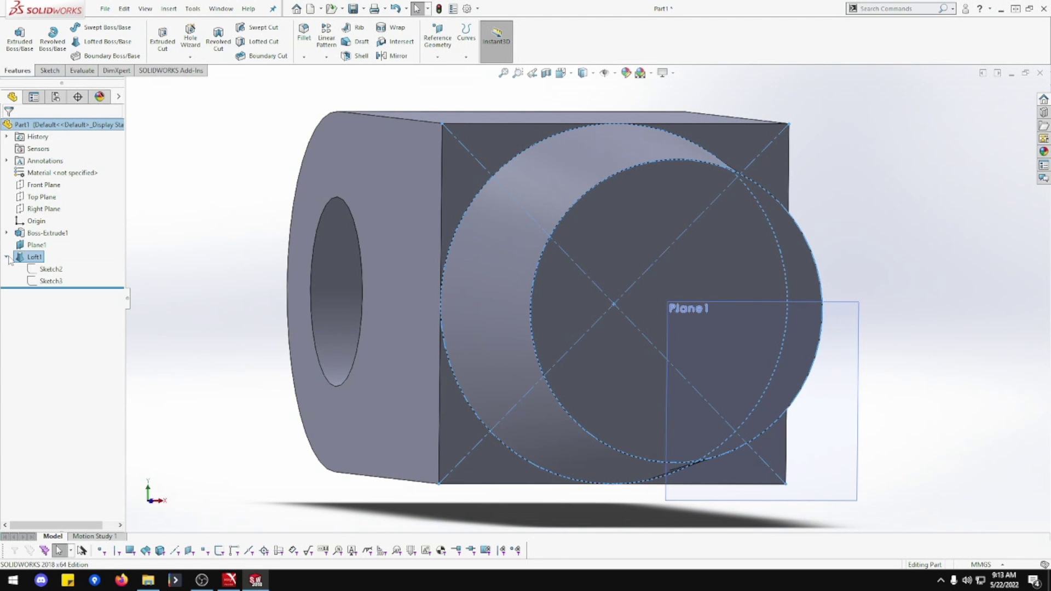
pyautogui.click(35, 257)
pyautogui.click(36, 257)
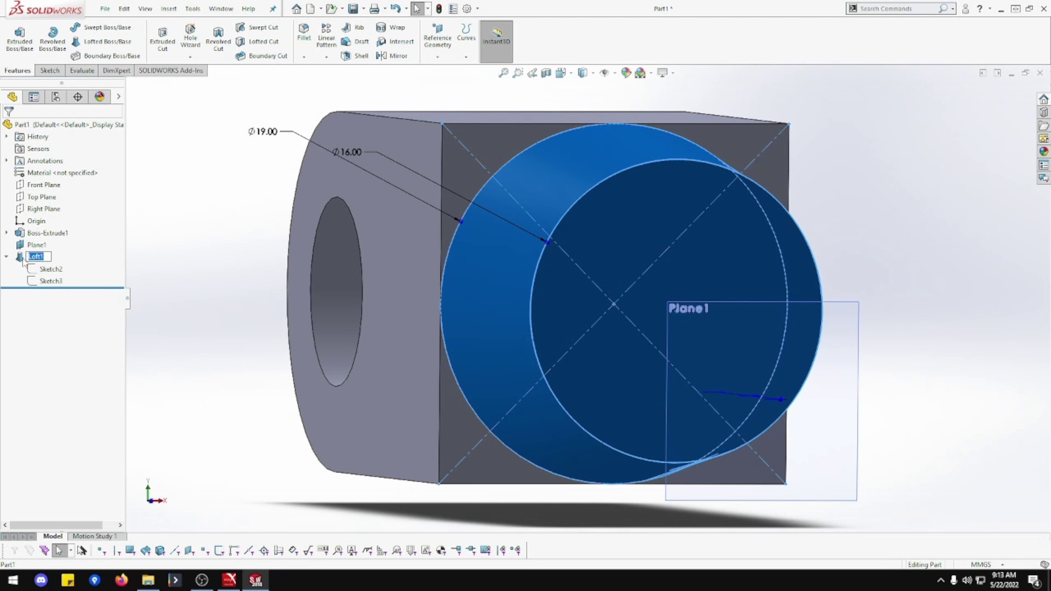
pyautogui.click(23, 258)
pyautogui.click(32, 226)
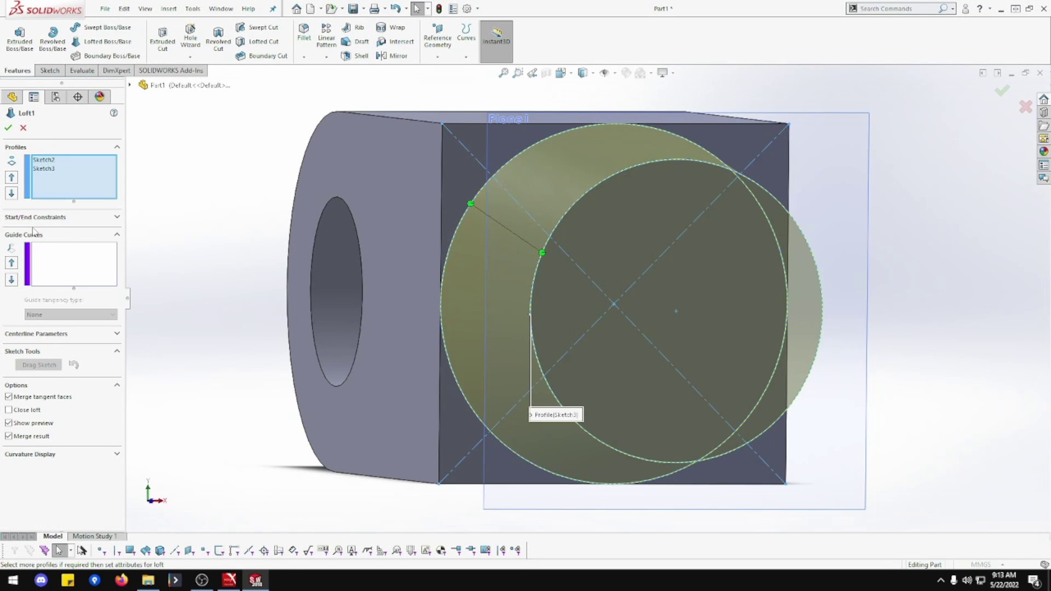
pyautogui.click(34, 411)
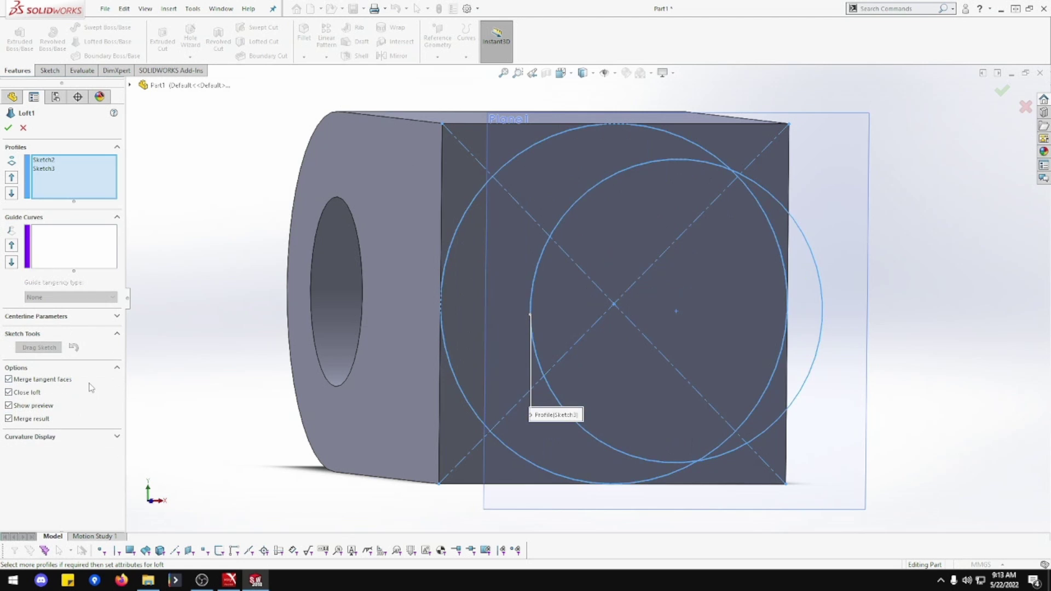
pyautogui.click(8, 128)
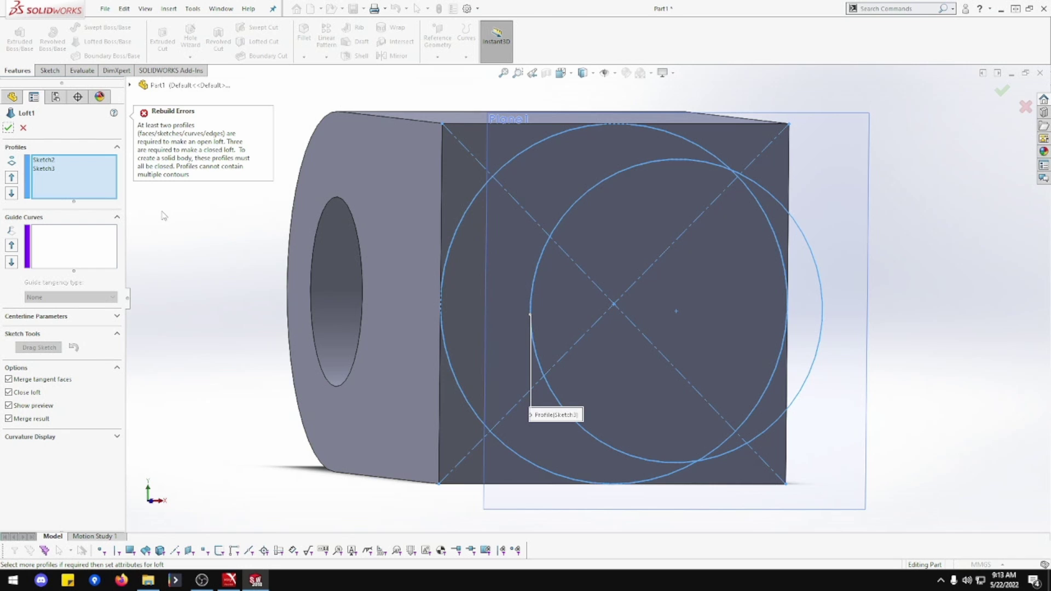
pyautogui.click(38, 394)
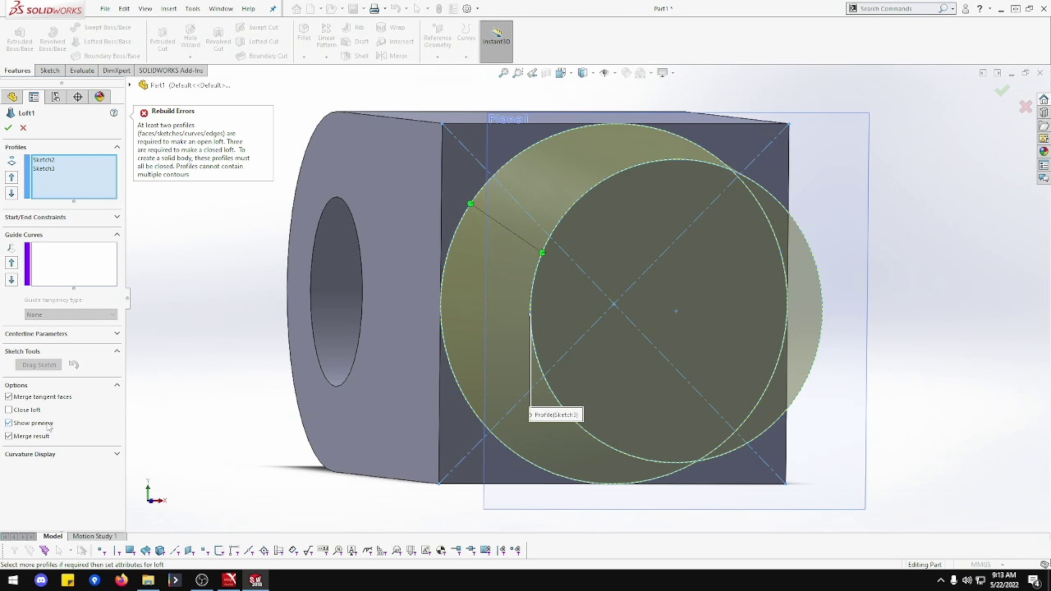
pyautogui.click(53, 399)
pyautogui.click(156, 253)
pyautogui.moveTo(156, 253); pyautogui.dragTo(154, 288, button='middle')
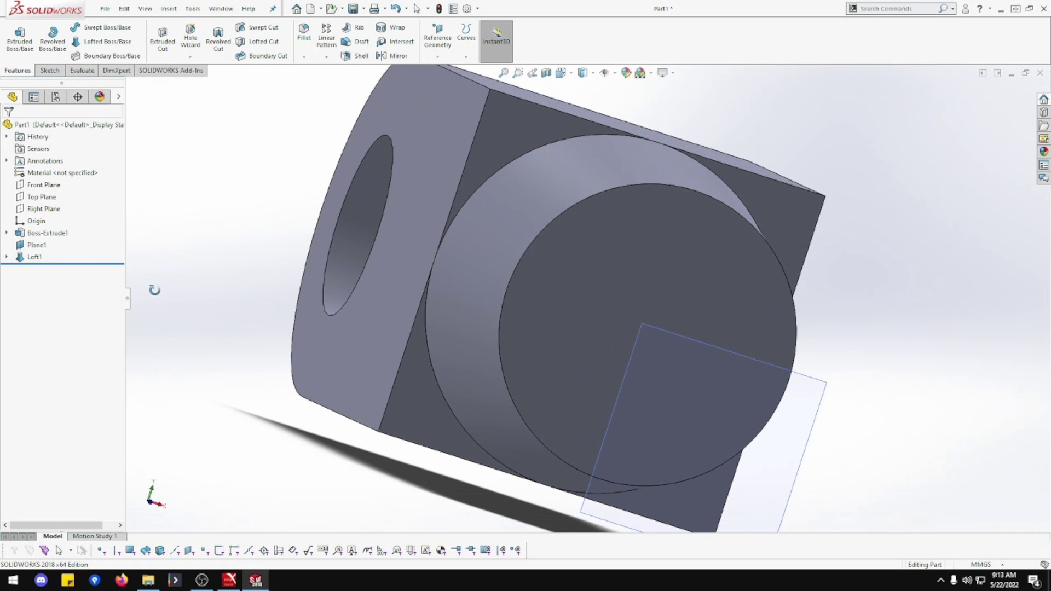
# Try to fillet the circular edge where the loft meets the square face with a 1 mm radius.
pyautogui.click(305, 32)
pyautogui.write('1')
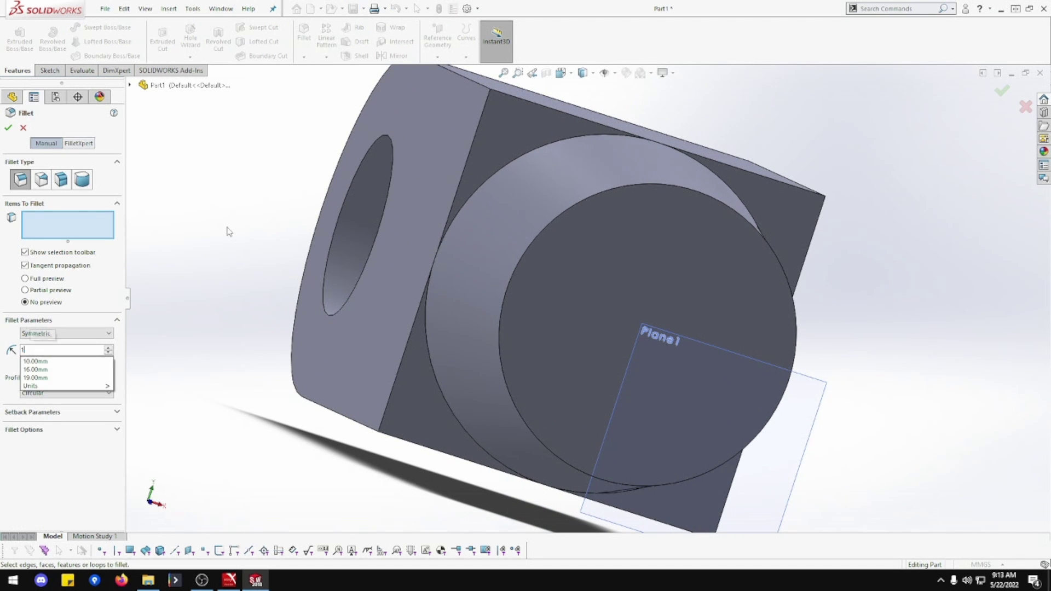
pyautogui.press('Return')
pyautogui.click(492, 176)
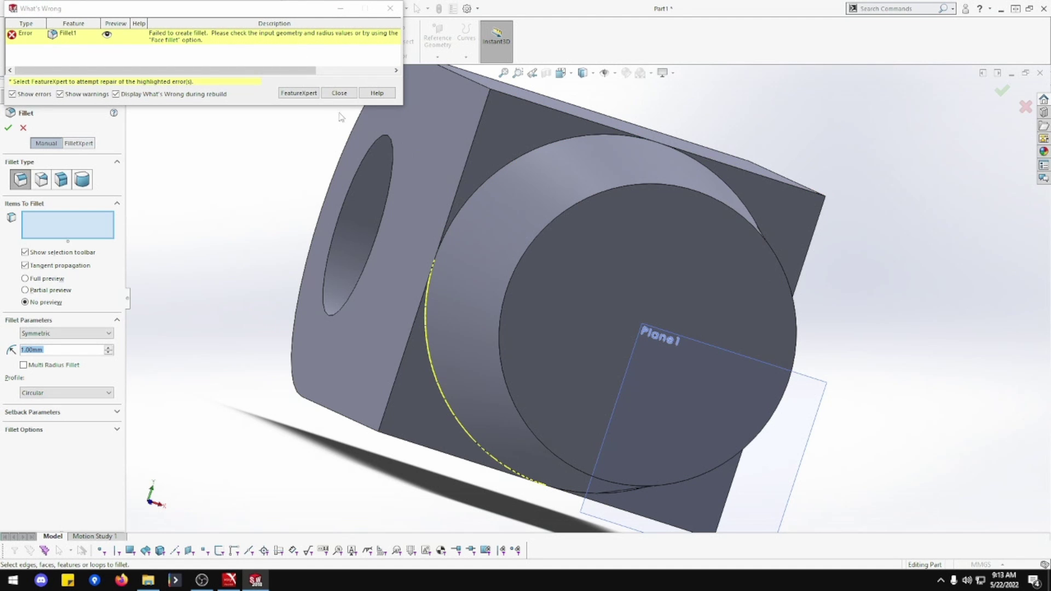
pyautogui.click(344, 93)
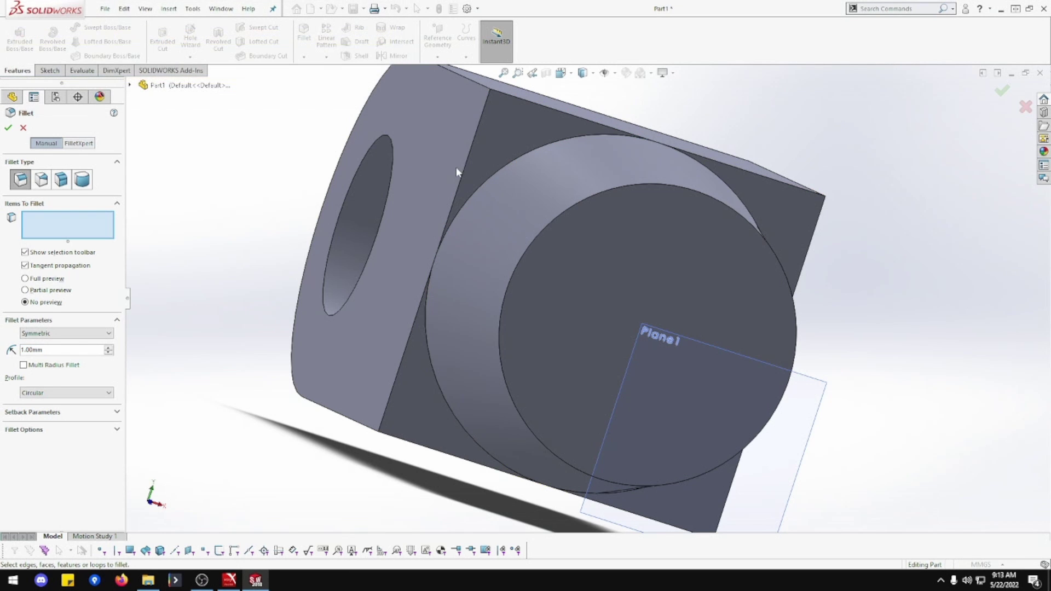
pyautogui.click(493, 175)
pyautogui.click(8, 127)
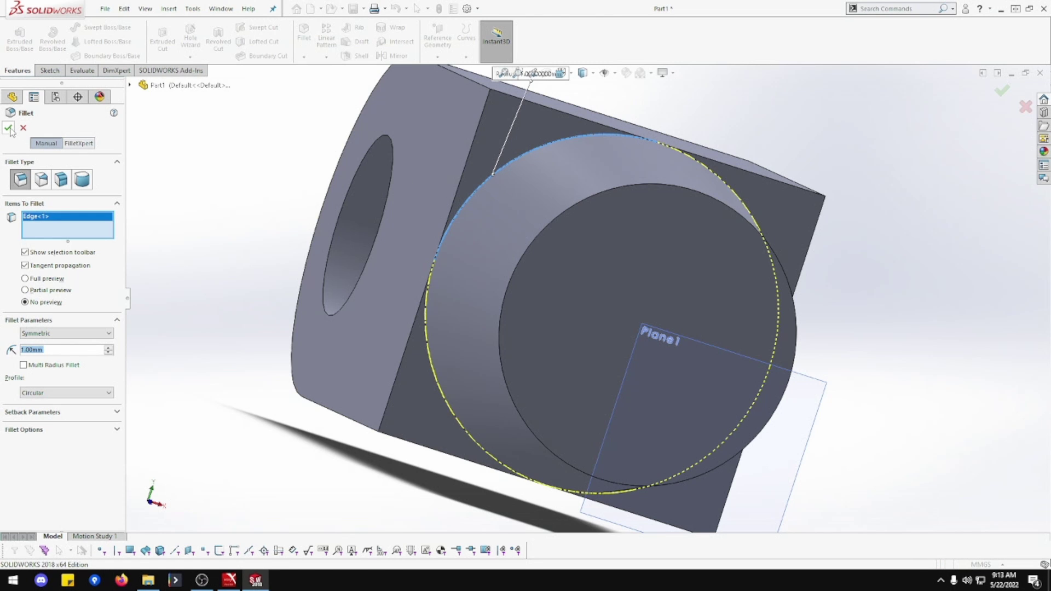
pyautogui.click(338, 93)
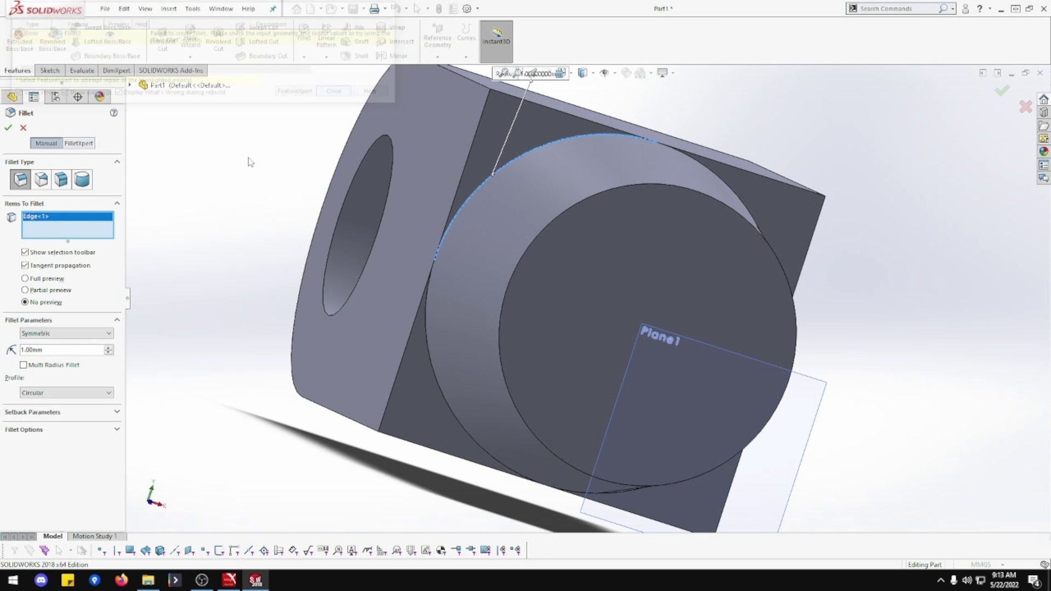
pyautogui.click(25, 127)
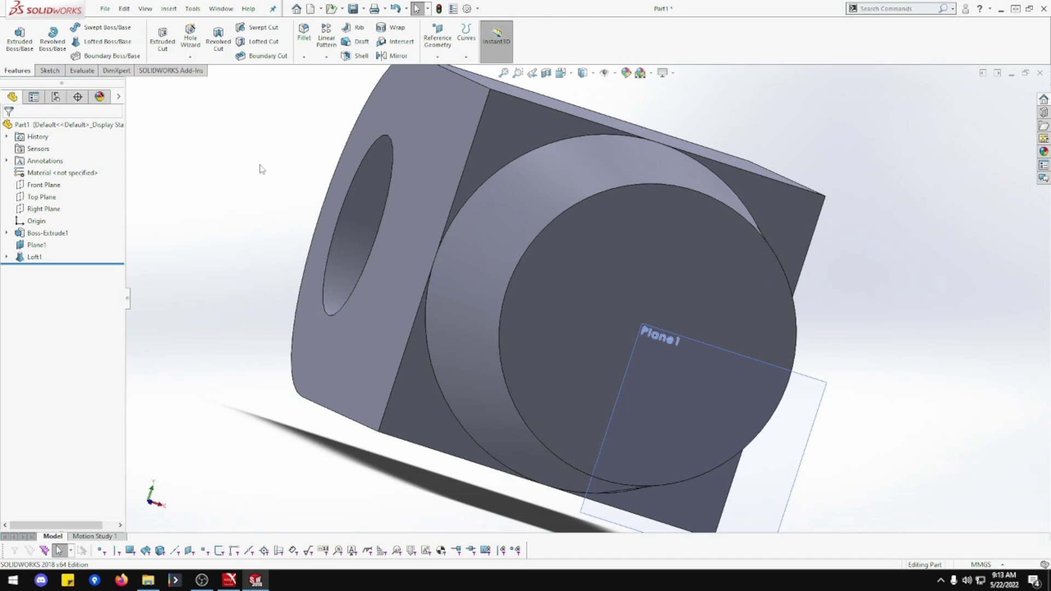
# Start a sketch on the loft's small end face, viewed normal to it, and draw a centred circle of about 4.4 mm radius.
pyautogui.moveTo(261, 169); pyautogui.dragTo(302, 208, button='middle')
pyautogui.scroll(3, 311, 225)
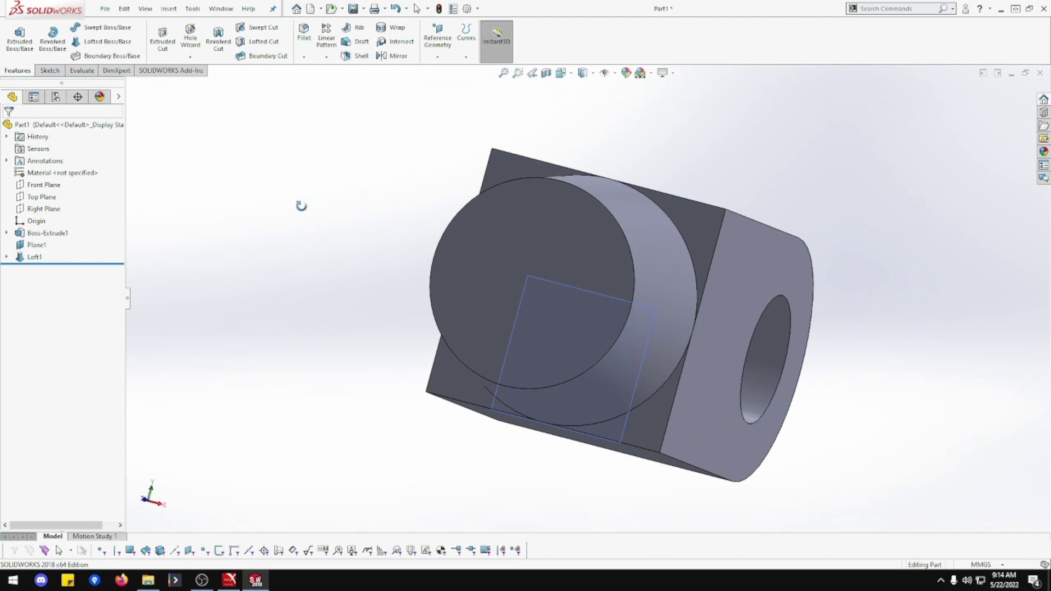
pyautogui.click(485, 241)
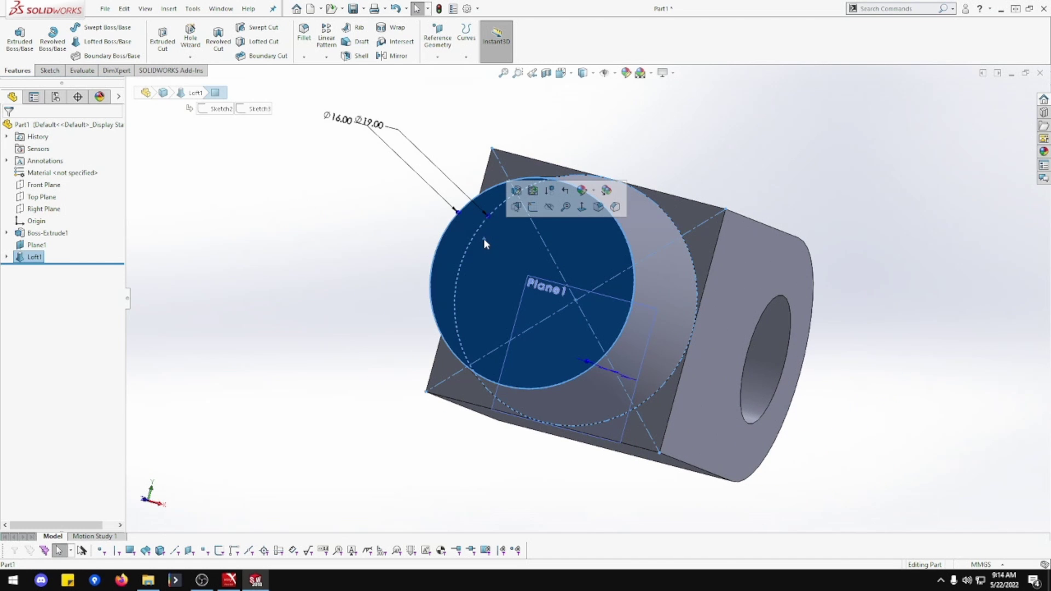
pyautogui.click(581, 208)
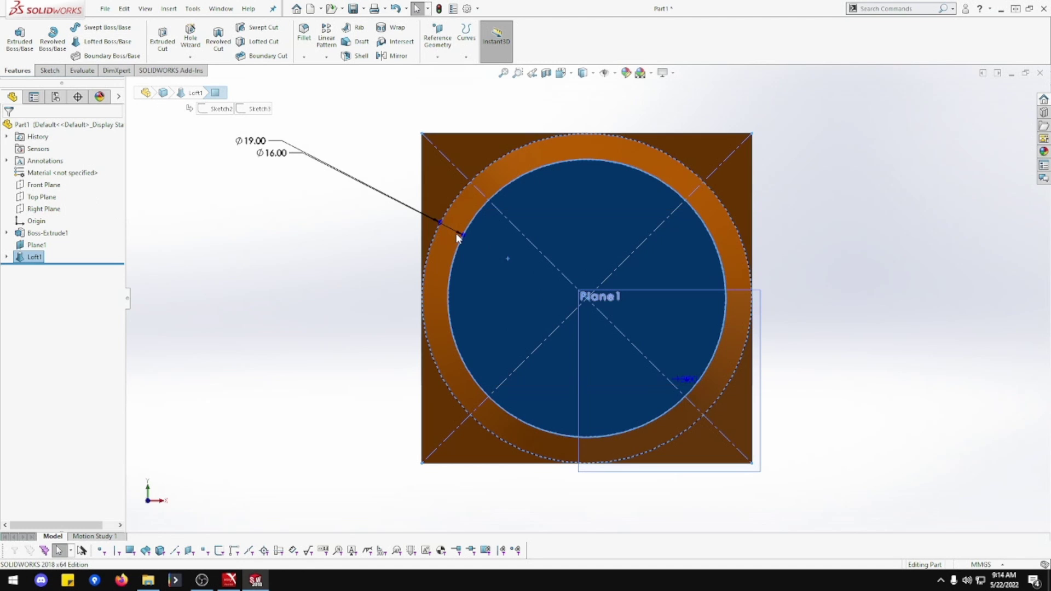
pyautogui.rightClick(529, 270)
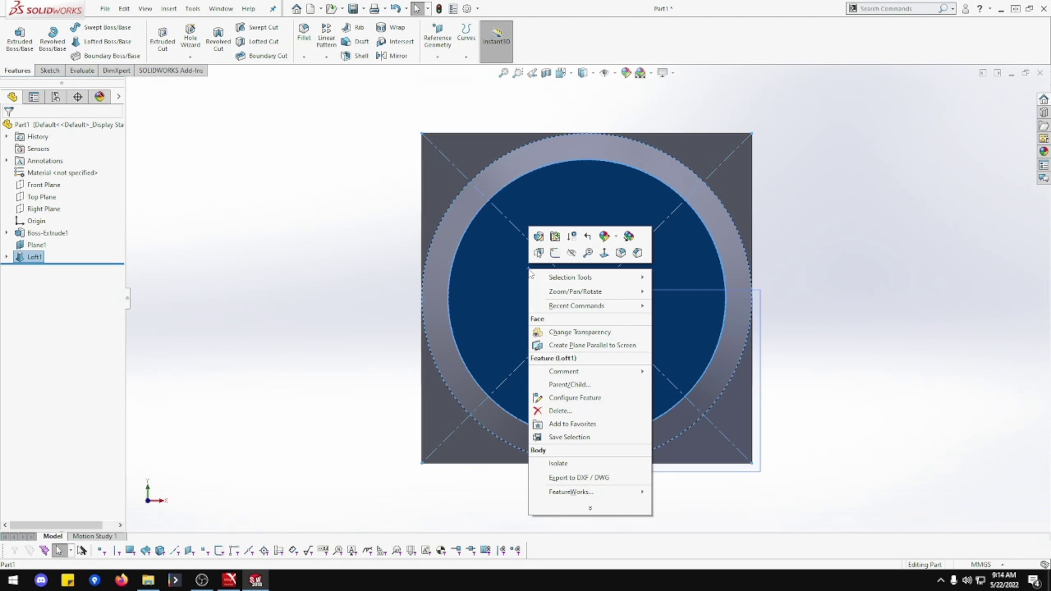
pyautogui.click(555, 253)
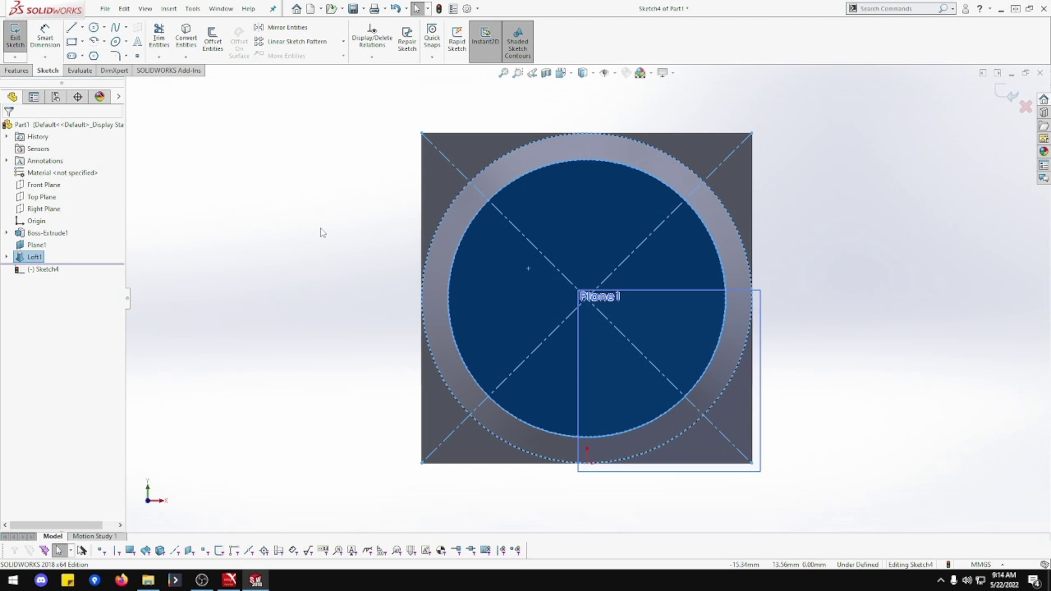
pyautogui.click(93, 28)
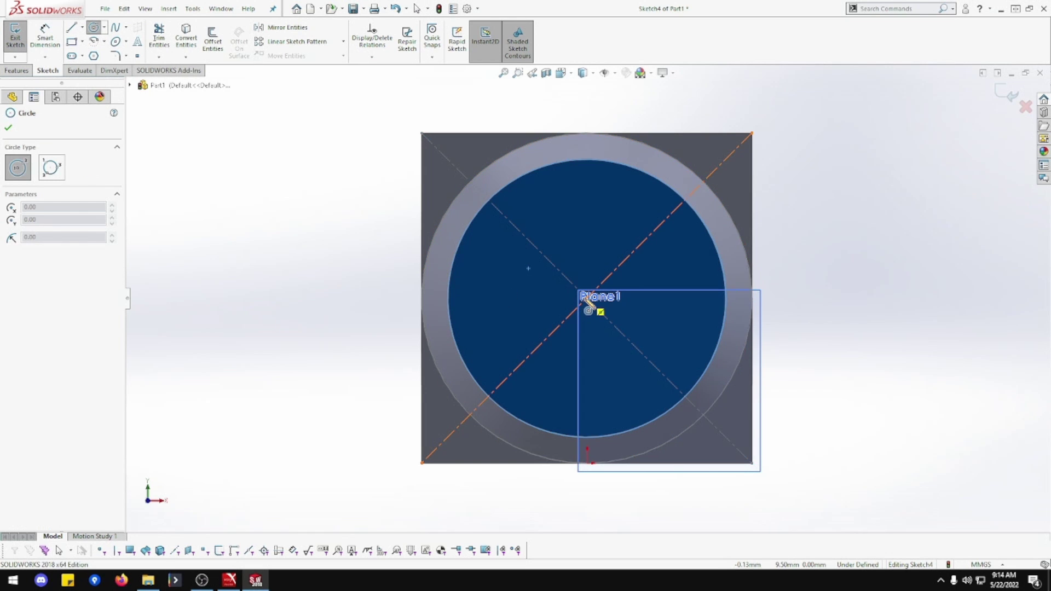
pyautogui.moveTo(586, 301)
pyautogui.mouseDown()
pyautogui.moveTo(629, 352)
pyautogui.moveTo(642, 352)
pyautogui.mouseUp()
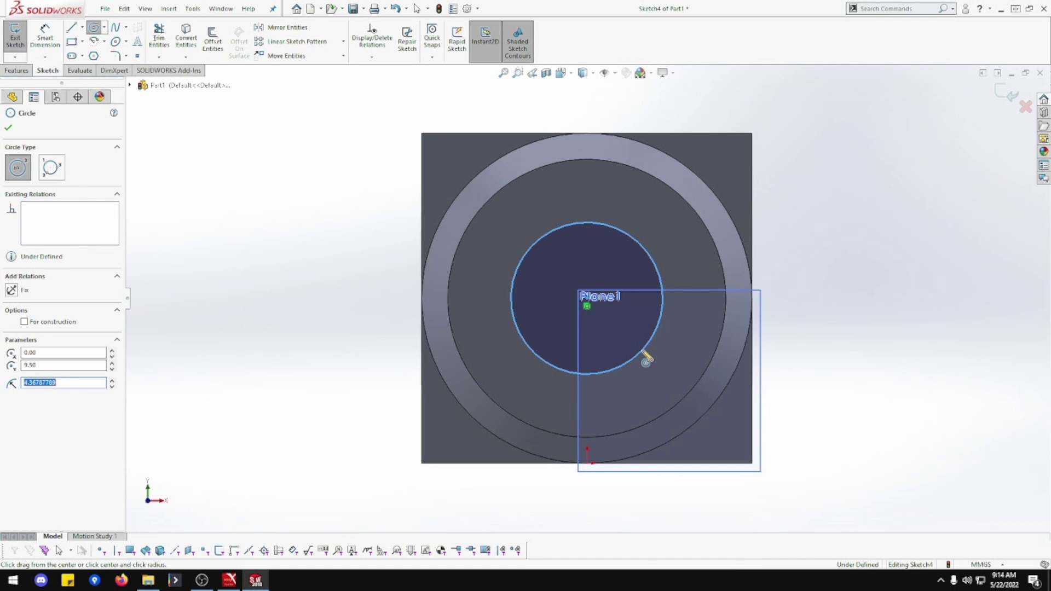
pyautogui.moveTo(646, 359); pyautogui.dragTo(649, 359)
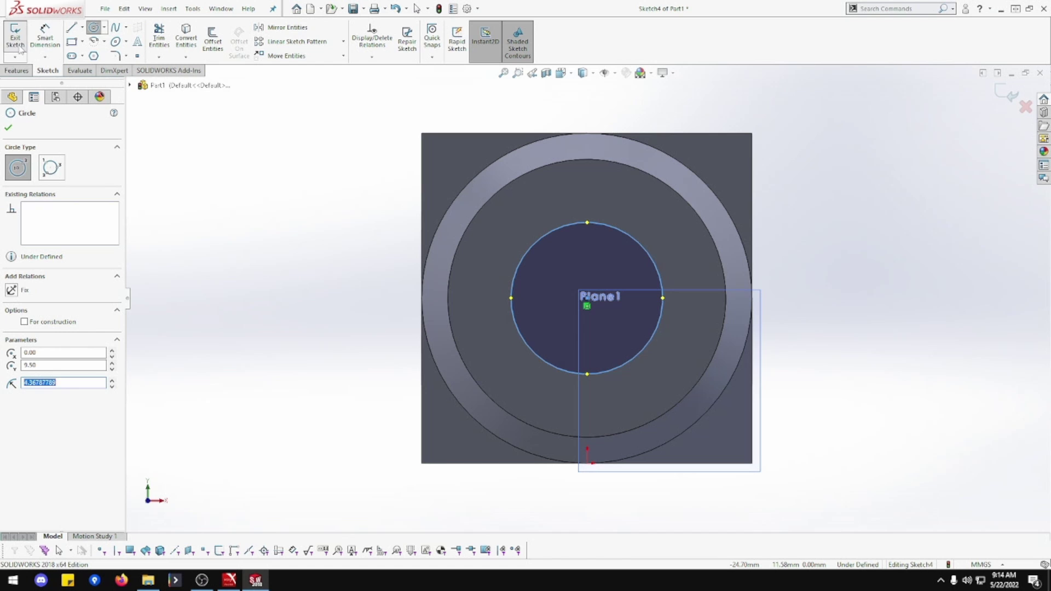
# Dimension the circle on the loft's end face to a diameter of 12 mm and exit the sketch.
pyautogui.click(44, 37)
pyautogui.click(520, 264)
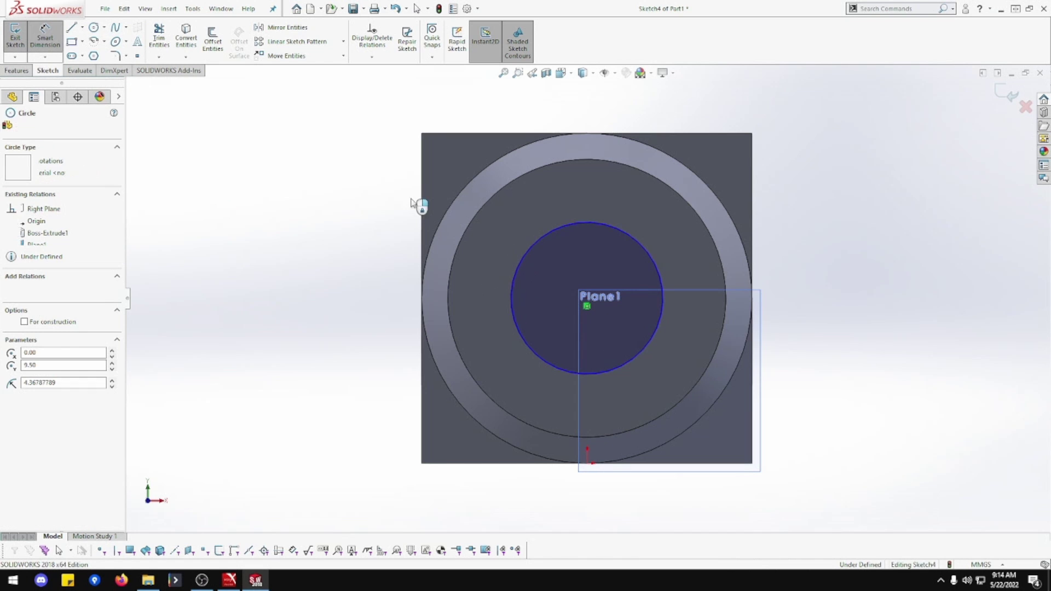
pyautogui.click(345, 170)
pyautogui.write('12')
pyautogui.press('Return')
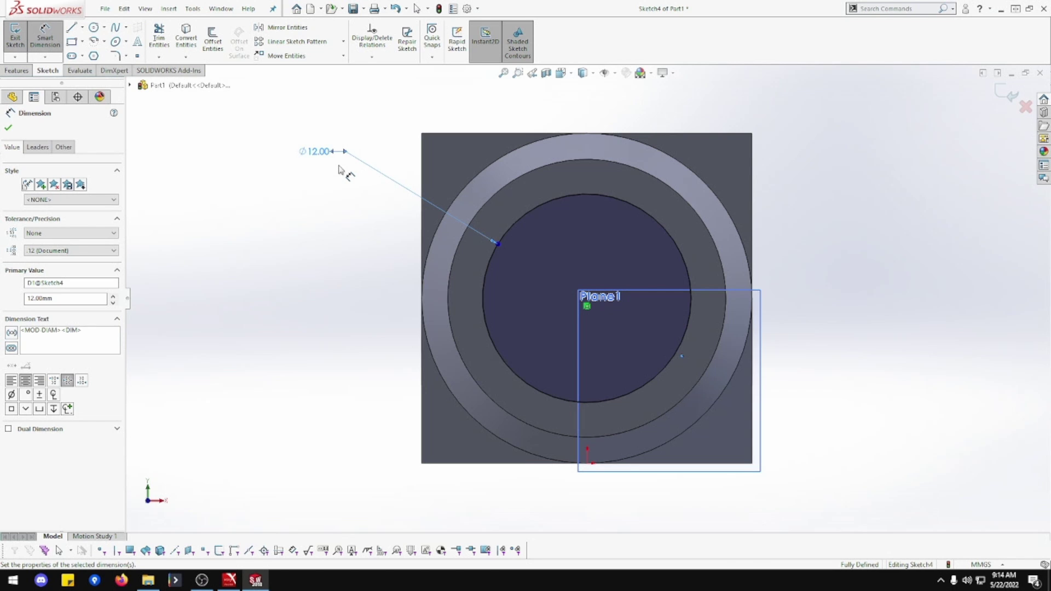
pyautogui.click(8, 128)
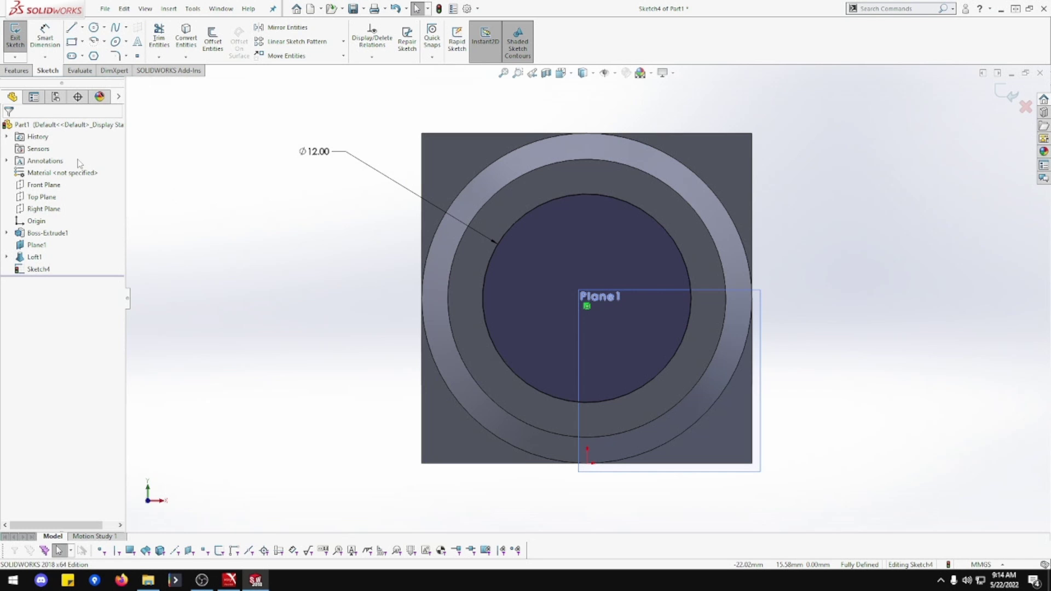
pyautogui.click(15, 37)
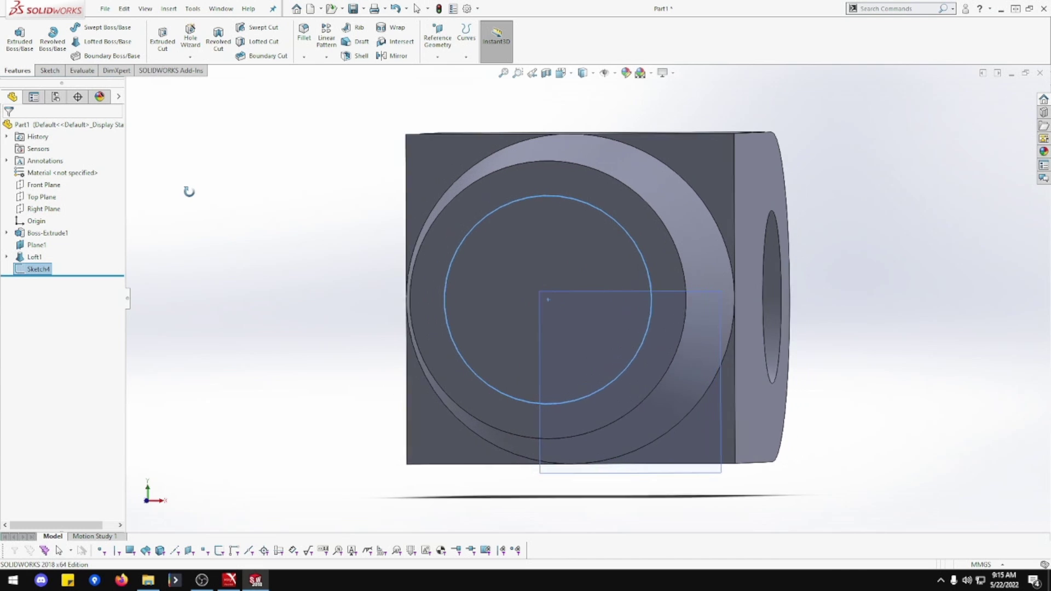
# Cut-extrude the 12 mm circle into the part with a blind depth of 25 mm.
pyautogui.click(163, 38)
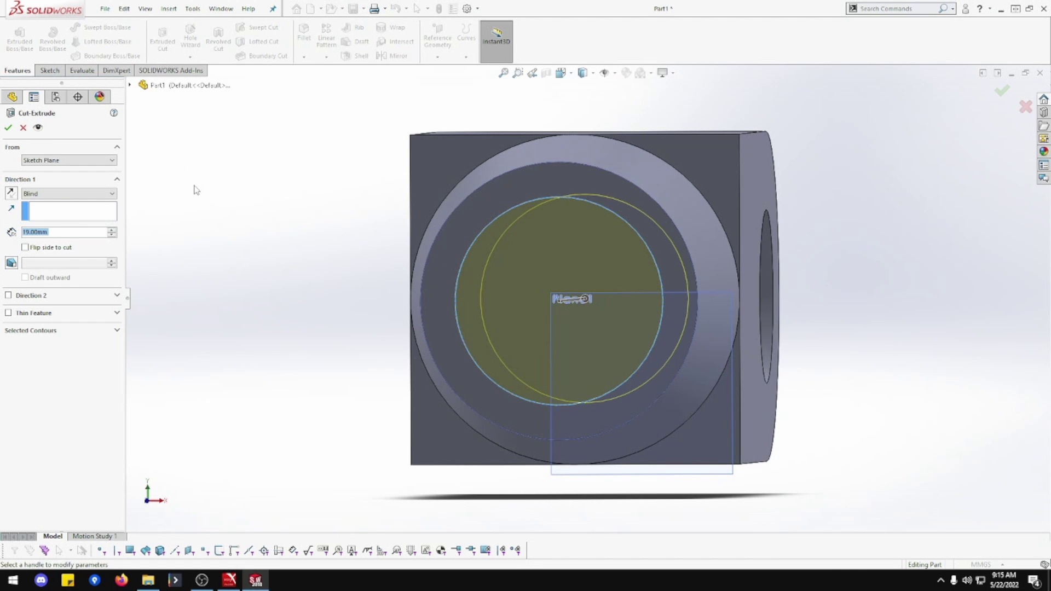
pyautogui.write('2')
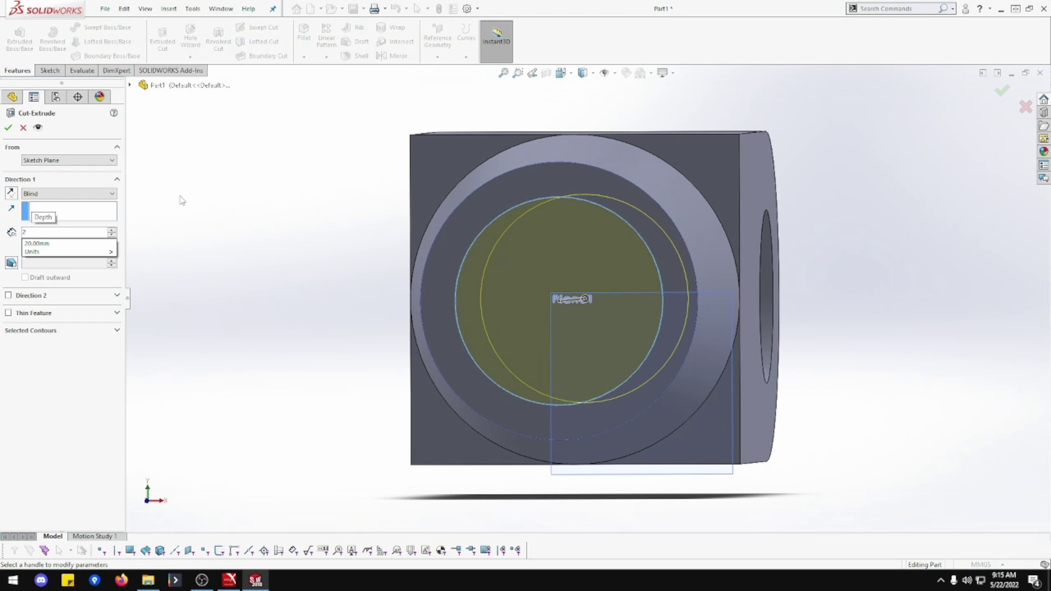
pyautogui.write('5')
pyautogui.press('Return')
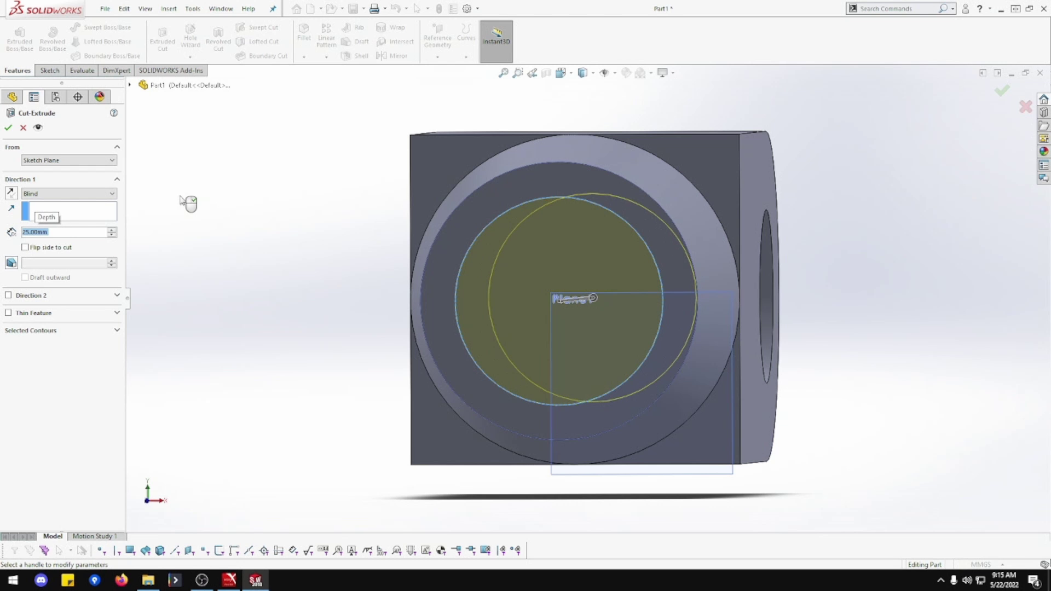
pyautogui.click(8, 129)
pyautogui.moveTo(201, 220); pyautogui.dragTo(185, 206, button='middle')
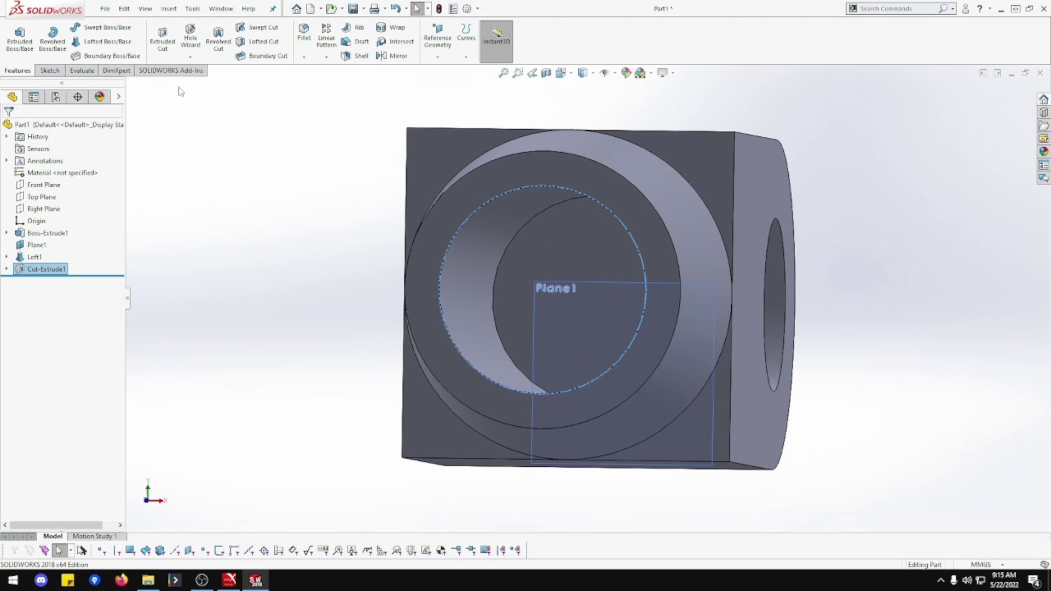
# Add a thread to the 12 mm bore from its opening edge up to its bottom face, using the extrude thread method.
pyautogui.click(190, 56)
pyautogui.click(207, 97)
pyautogui.click(557, 186)
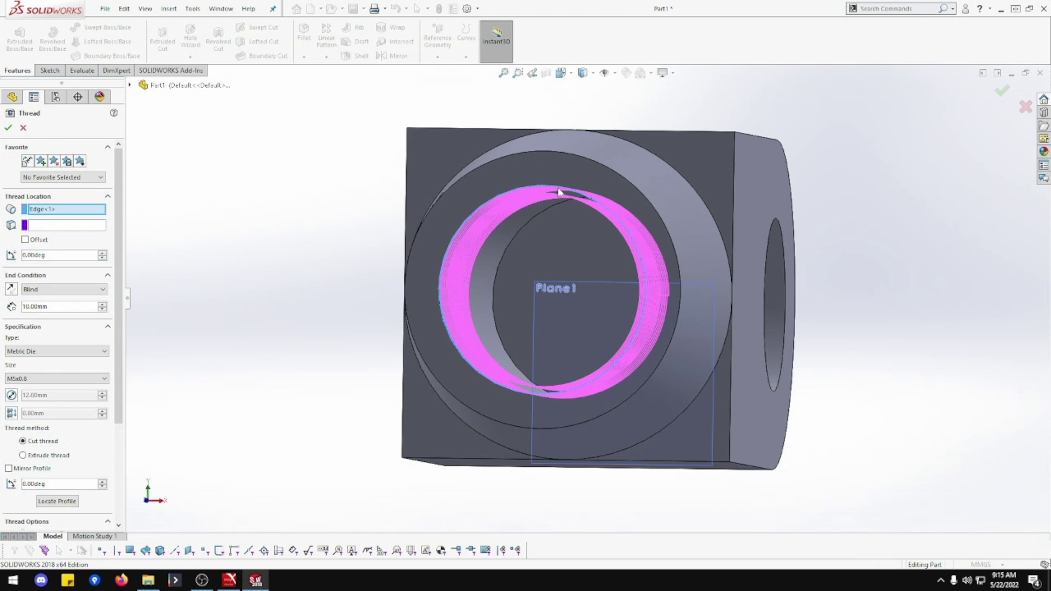
pyautogui.click(104, 290)
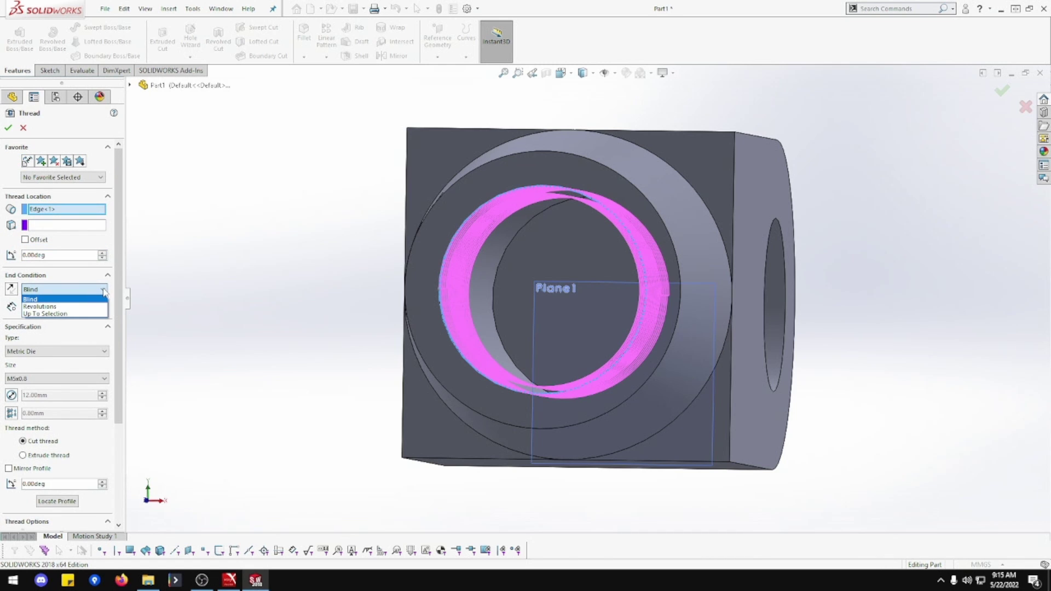
pyautogui.click(45, 314)
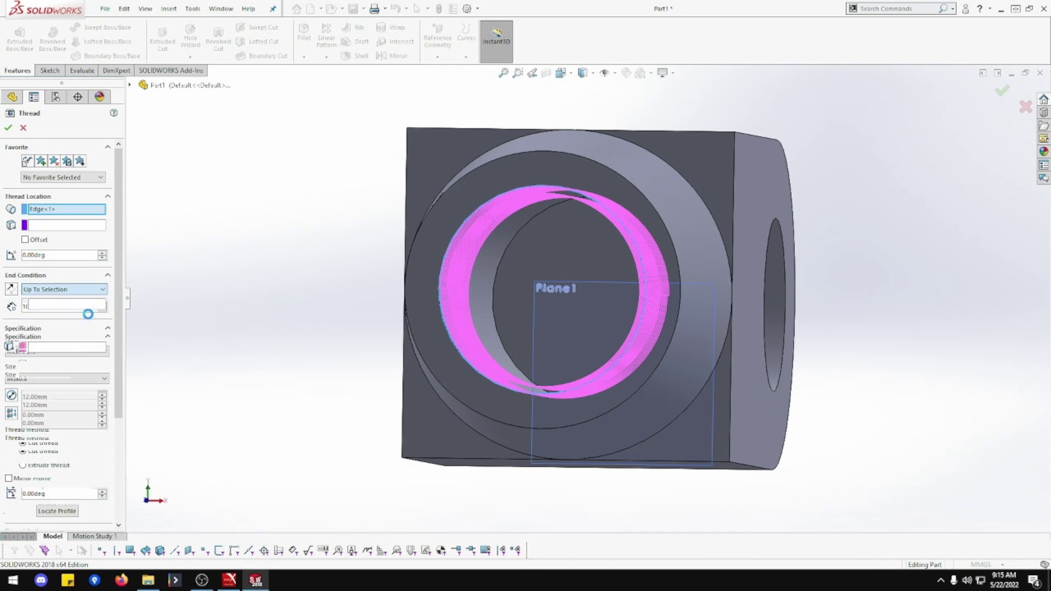
pyautogui.click(520, 283)
pyautogui.moveTo(442, 301)
pyautogui.mouseDown(button='middle')
pyautogui.moveTo(464, 298)
pyautogui.moveTo(446, 300)
pyautogui.moveTo(453, 305)
pyautogui.mouseUp(button='middle')
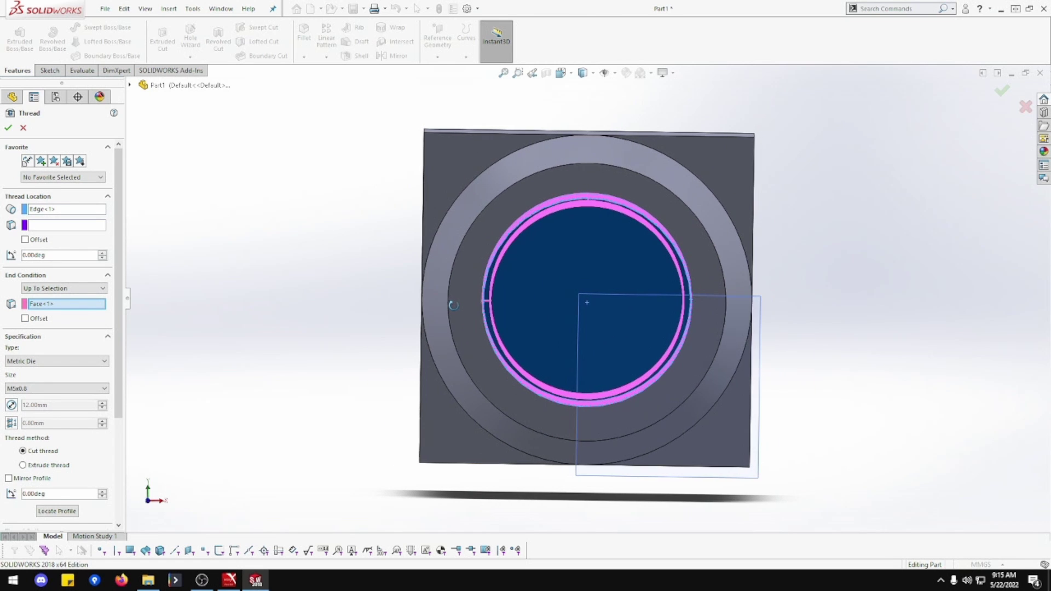
pyautogui.click(49, 466)
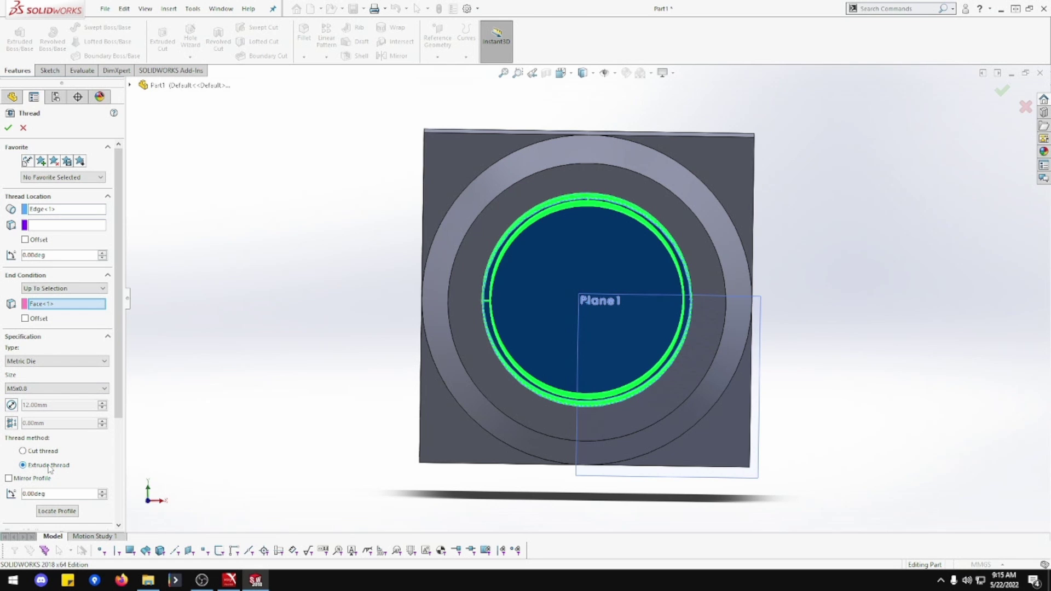
pyautogui.click(8, 128)
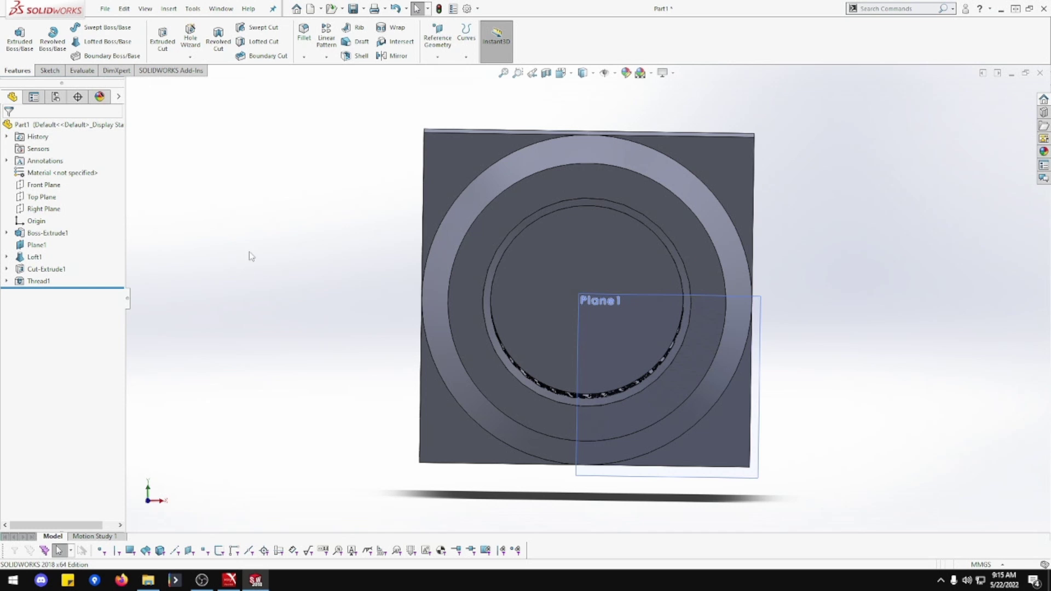
# Delete the bore's thread, the 12 mm cut-extrude and its leftover circle sketch.
pyautogui.moveTo(249, 256)
pyautogui.mouseDown(button='middle')
pyautogui.moveTo(265, 242)
pyautogui.moveTo(249, 235)
pyautogui.moveTo(313, 245)
pyautogui.moveTo(268, 252)
pyautogui.mouseUp(button='middle')
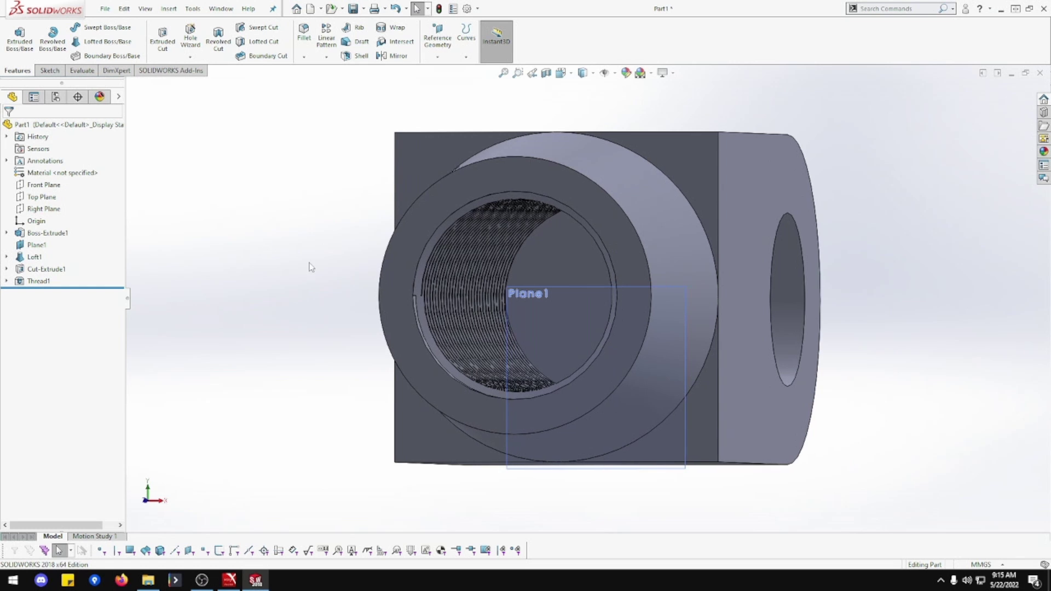
pyautogui.moveTo(409, 277); pyautogui.dragTo(373, 265, button='middle')
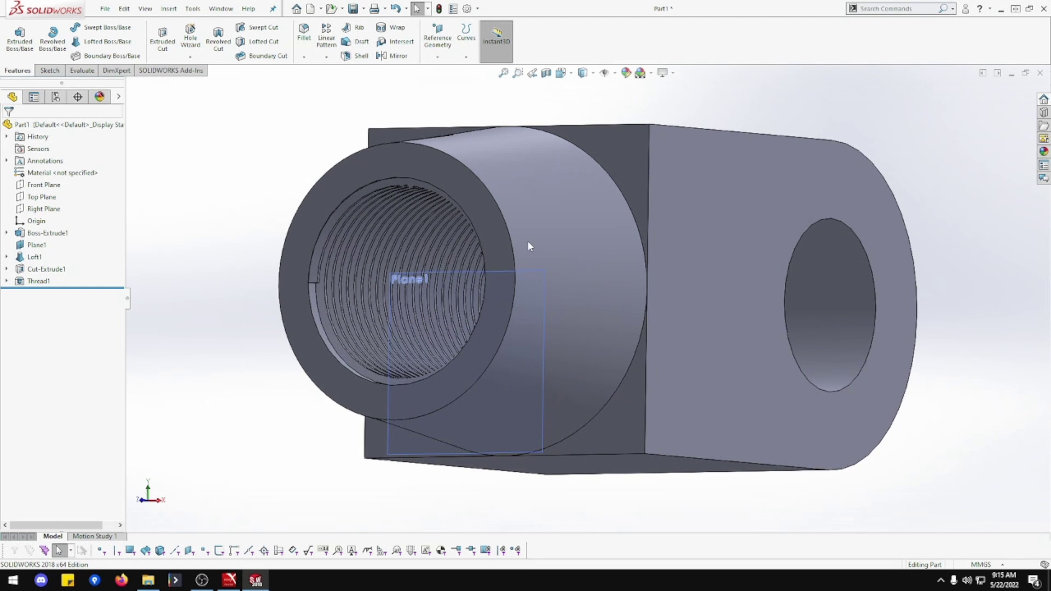
pyautogui.moveTo(607, 277)
pyautogui.mouseDown(button='middle')
pyautogui.moveTo(520, 281)
pyautogui.moveTo(621, 289)
pyautogui.mouseUp(button='middle')
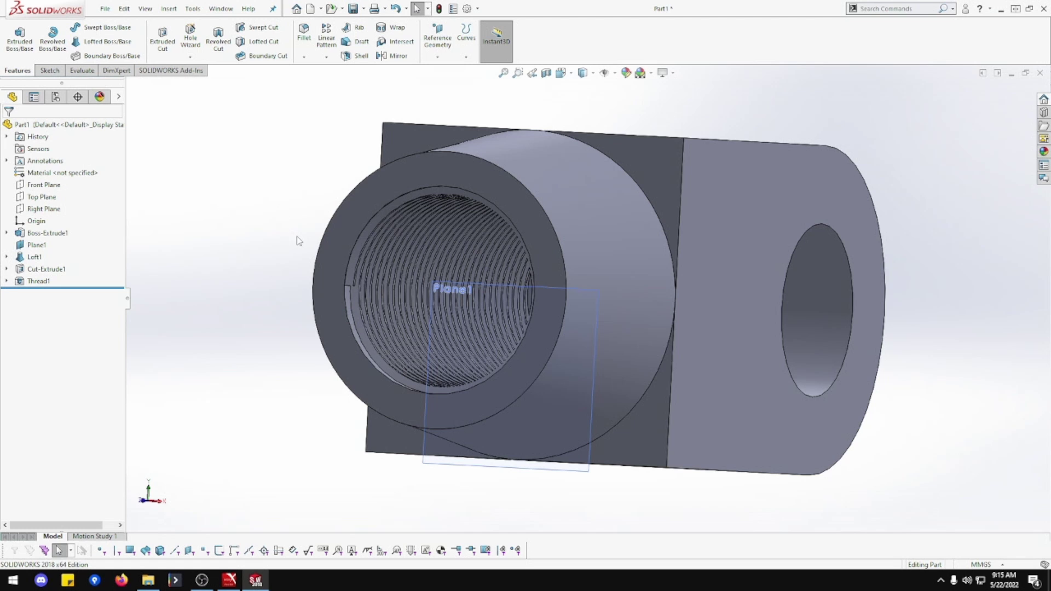
pyautogui.click(43, 283)
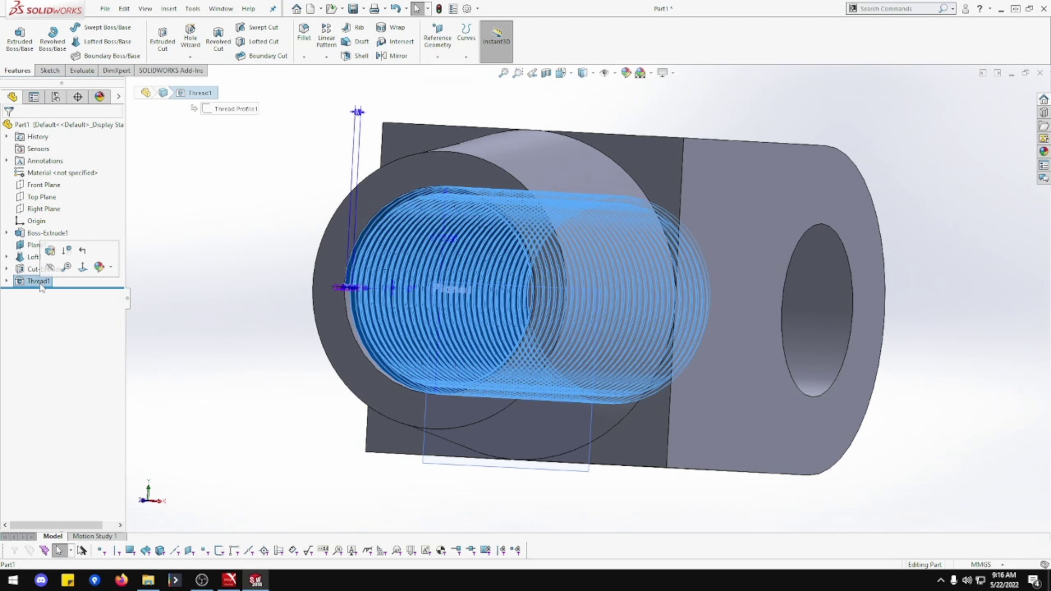
pyautogui.press('Delete')
pyautogui.press('Return')
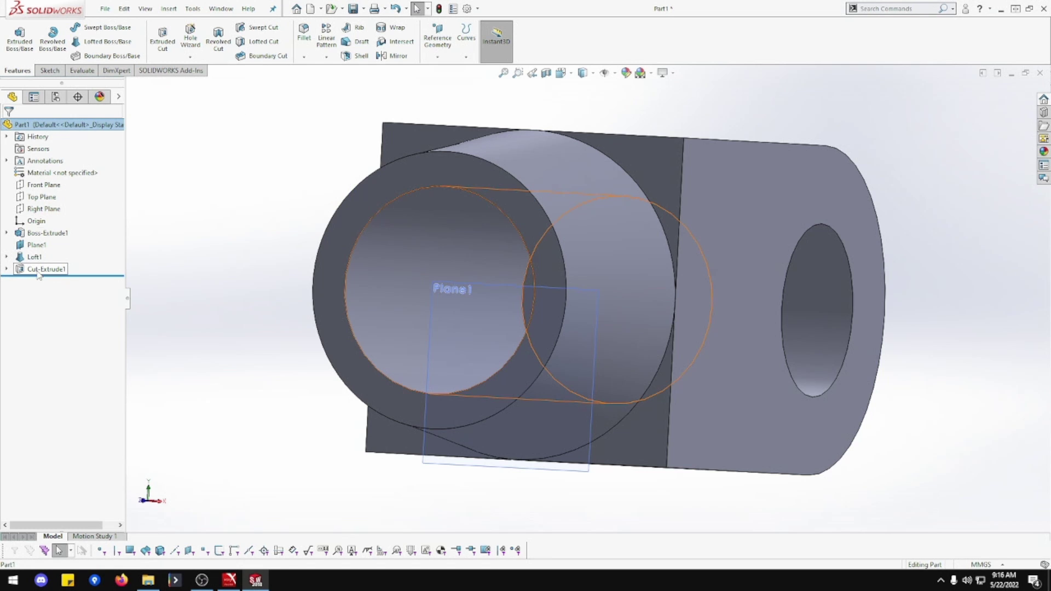
pyautogui.click(39, 273)
pyautogui.press('Delete')
pyautogui.press('Return')
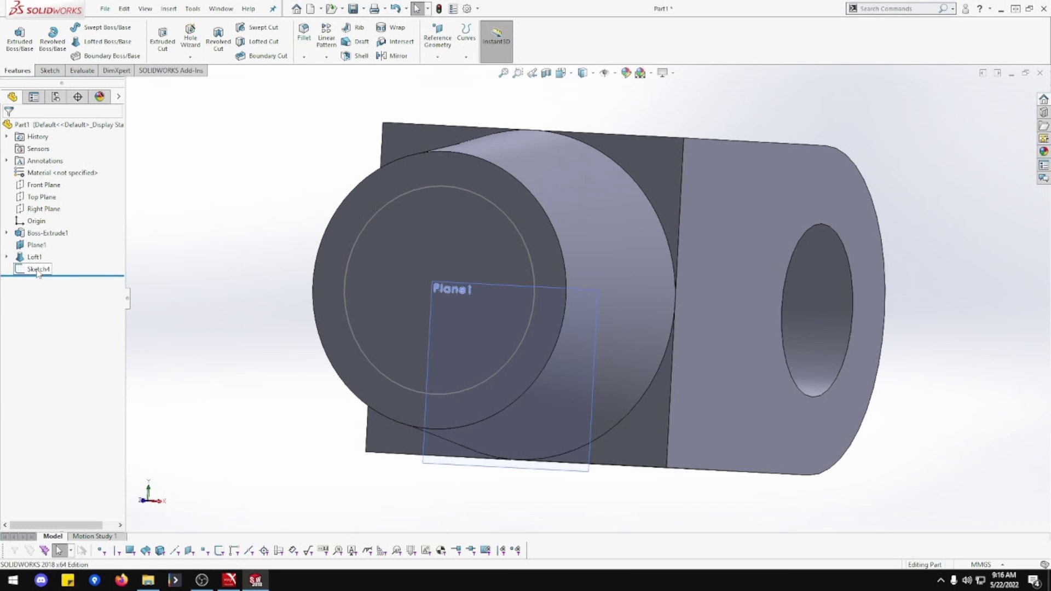
pyautogui.click(39, 271)
pyautogui.press('Delete')
pyautogui.press('Return')
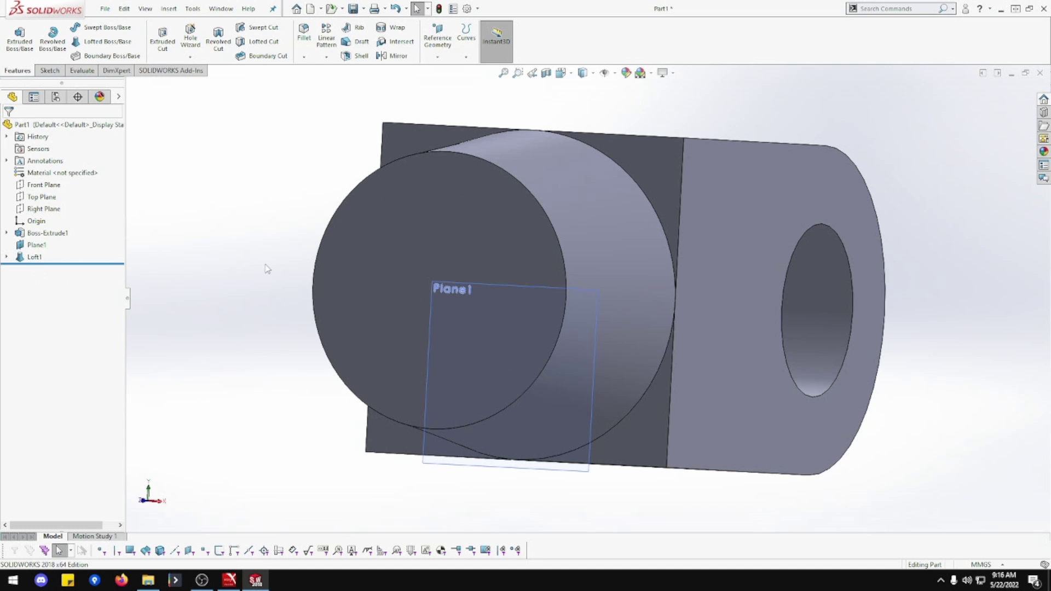
# View the loft's small end face straight on and start a Hole Wizard hole on it.
pyautogui.click(379, 255)
pyautogui.rightClick(421, 262)
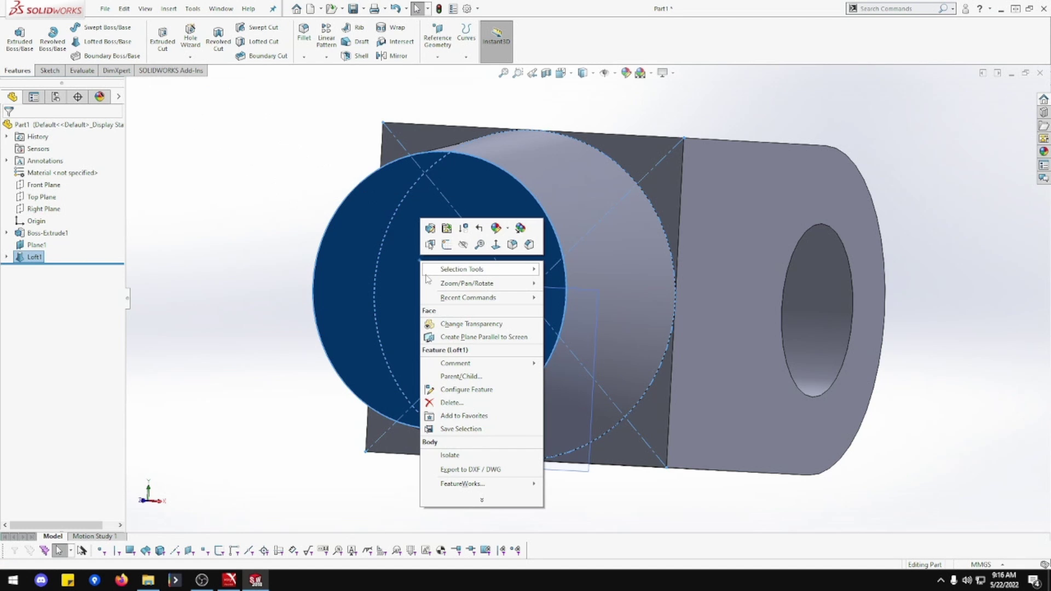
pyautogui.click(496, 245)
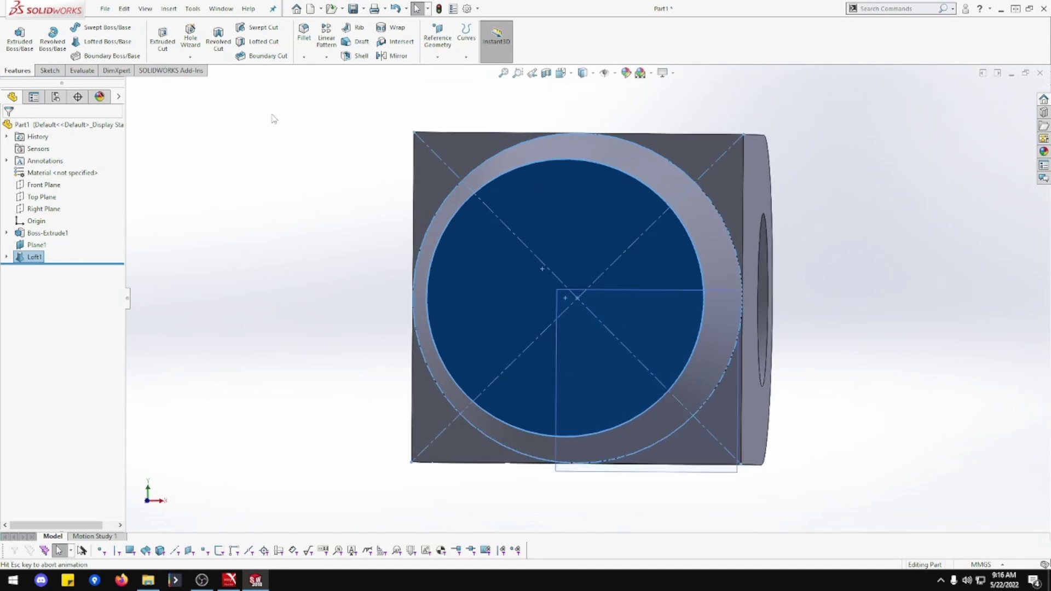
pyautogui.click(192, 37)
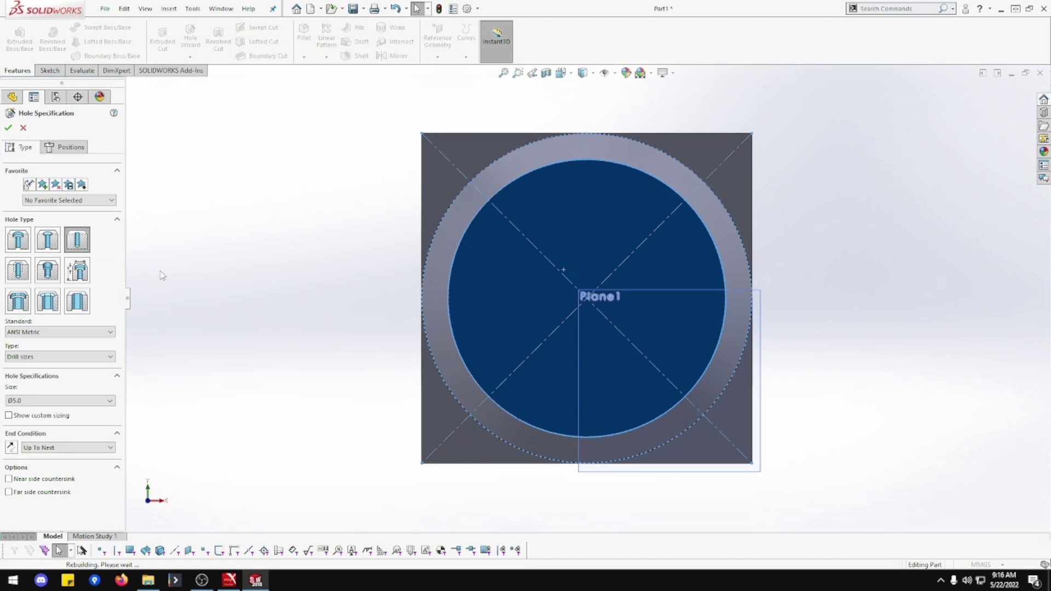
pyautogui.click(82, 402)
pyautogui.click(82, 402)
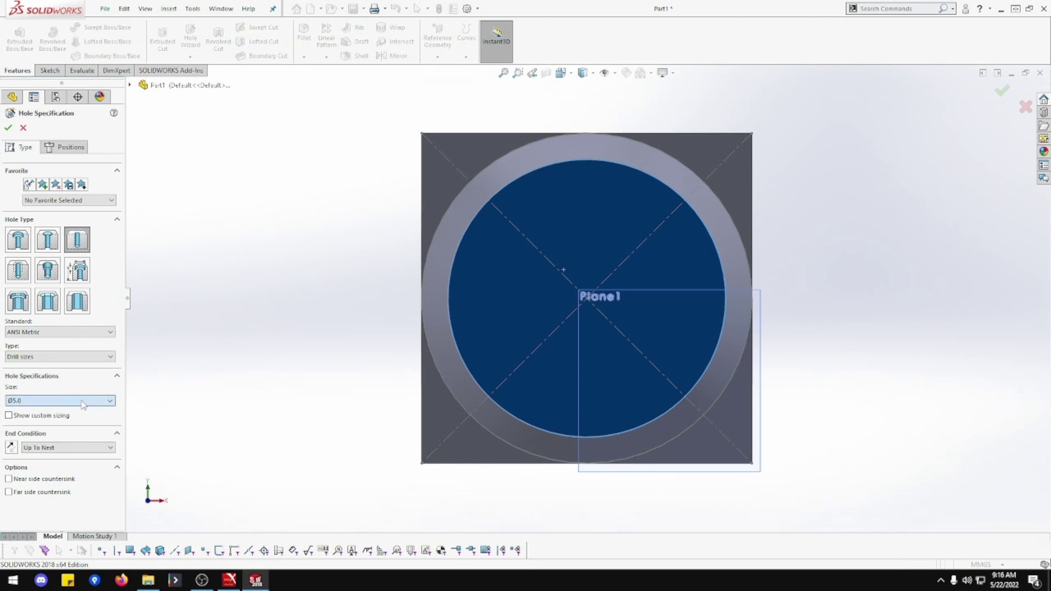
# Try the AS standard for the hole and return the standard to ANSI Metric.
pyautogui.click(77, 333)
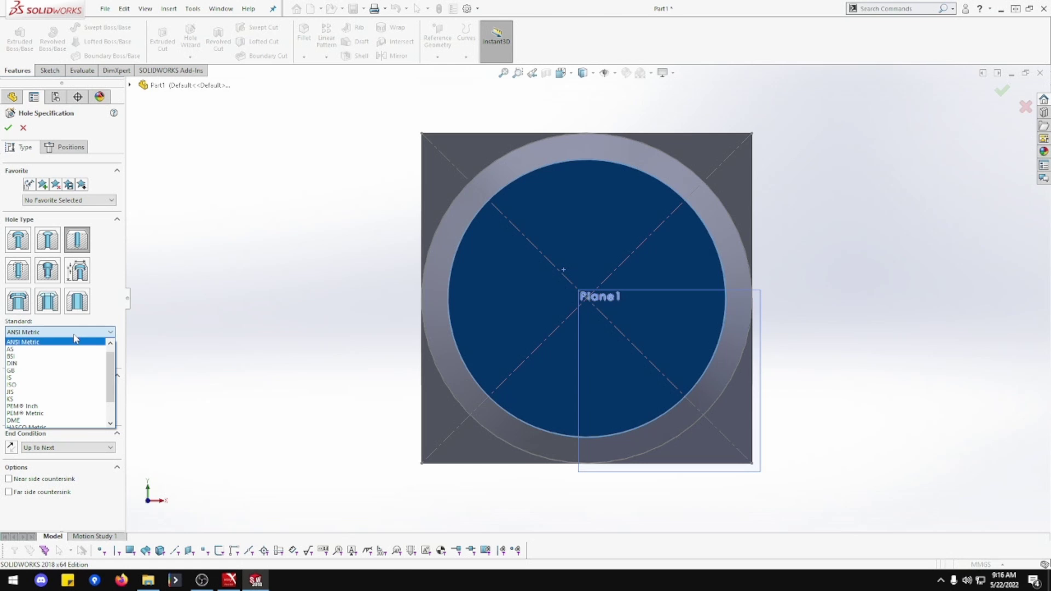
pyautogui.scroll(1, 76, 348)
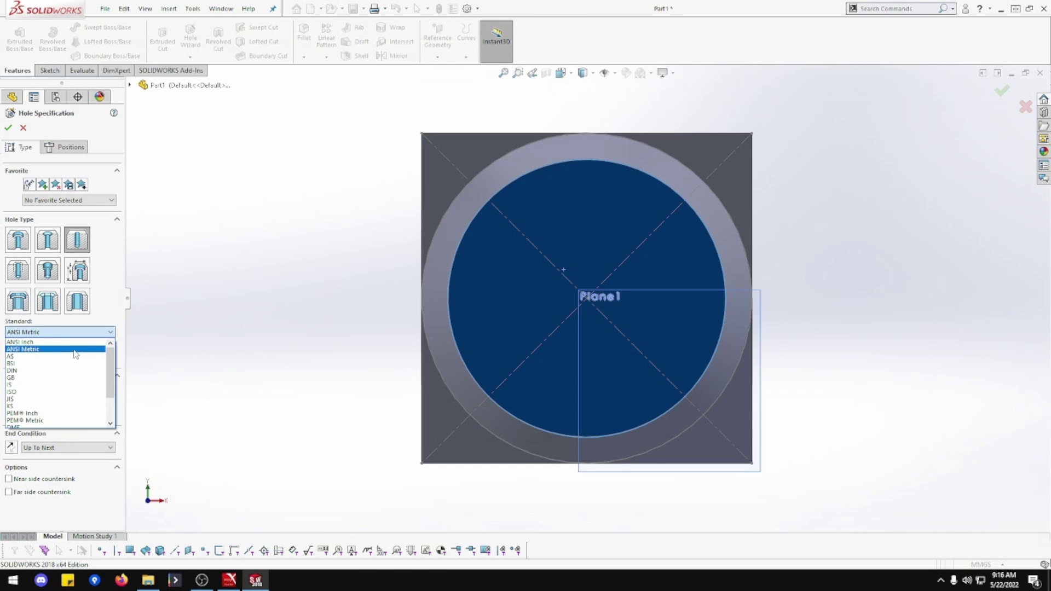
pyautogui.click(75, 356)
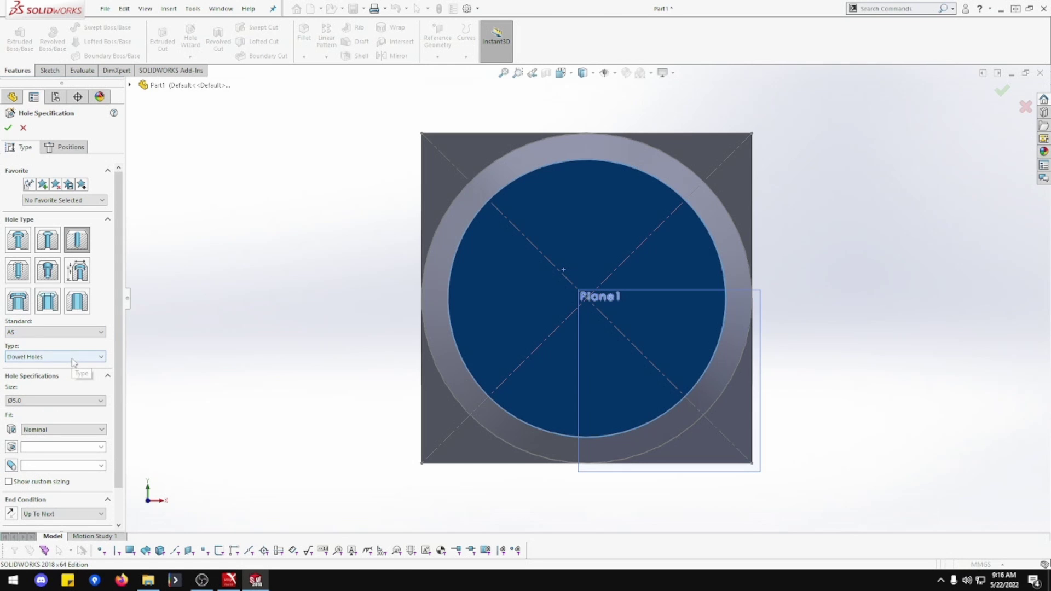
pyautogui.click(67, 332)
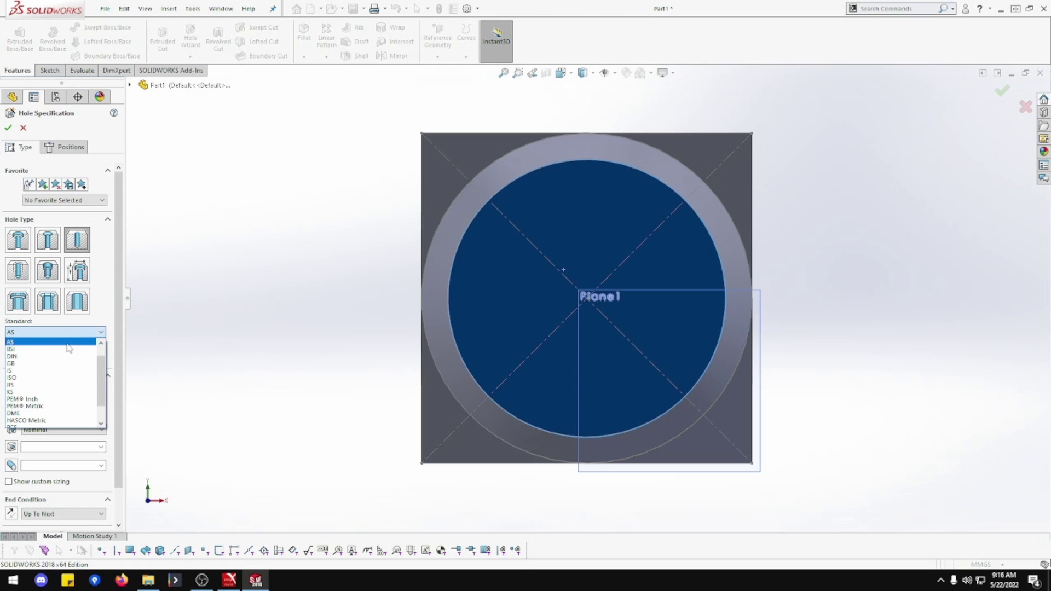
pyautogui.scroll(2, 68, 348)
pyautogui.click(67, 349)
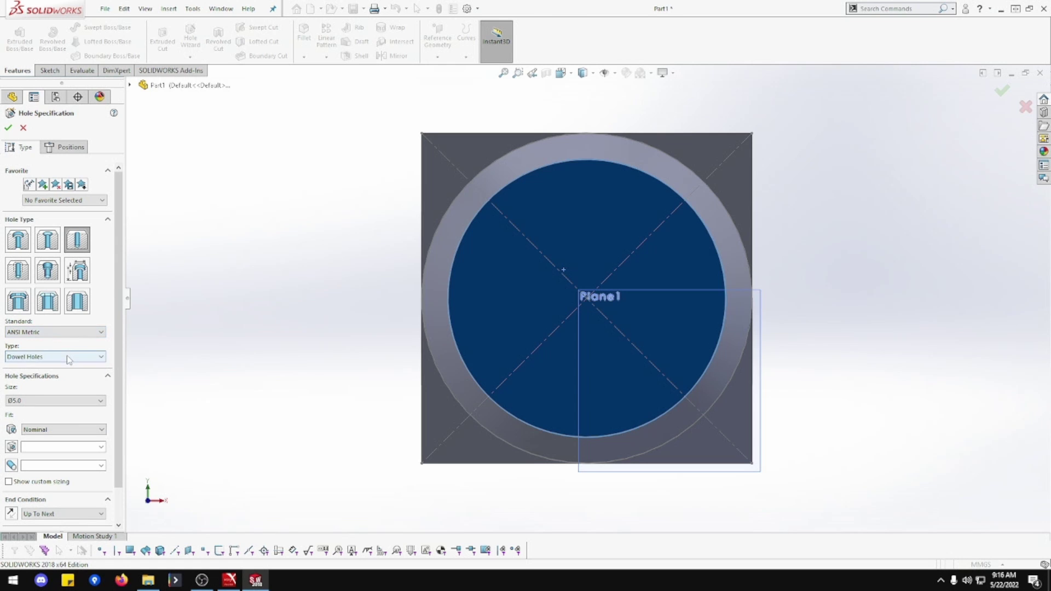
# Set the hole type to Helicoil Tap Drills and its size to M12x1.5.
pyautogui.click(68, 358)
pyautogui.click(70, 374)
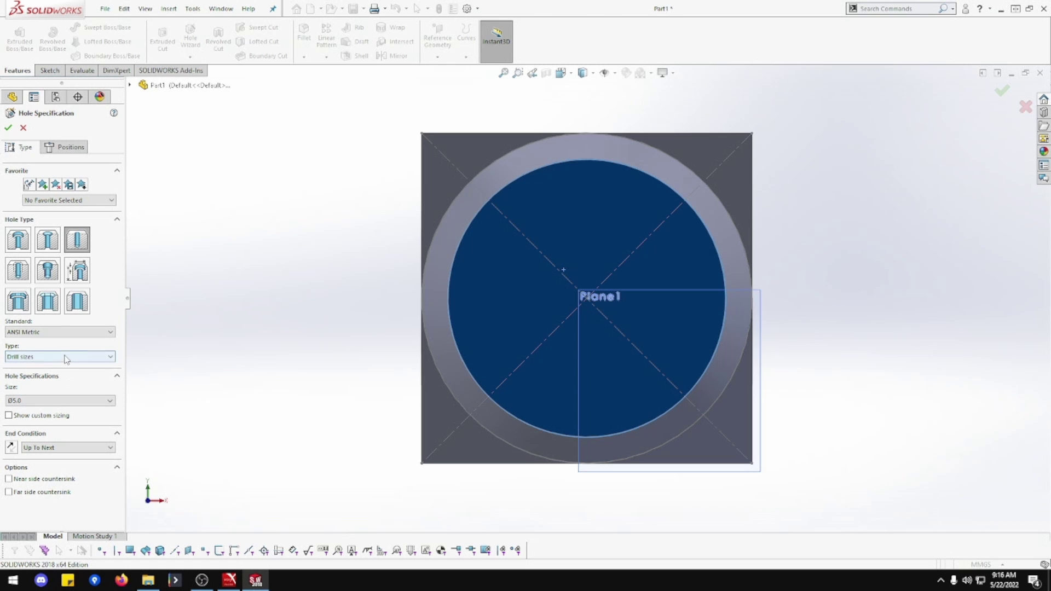
pyautogui.click(67, 357)
pyautogui.click(68, 380)
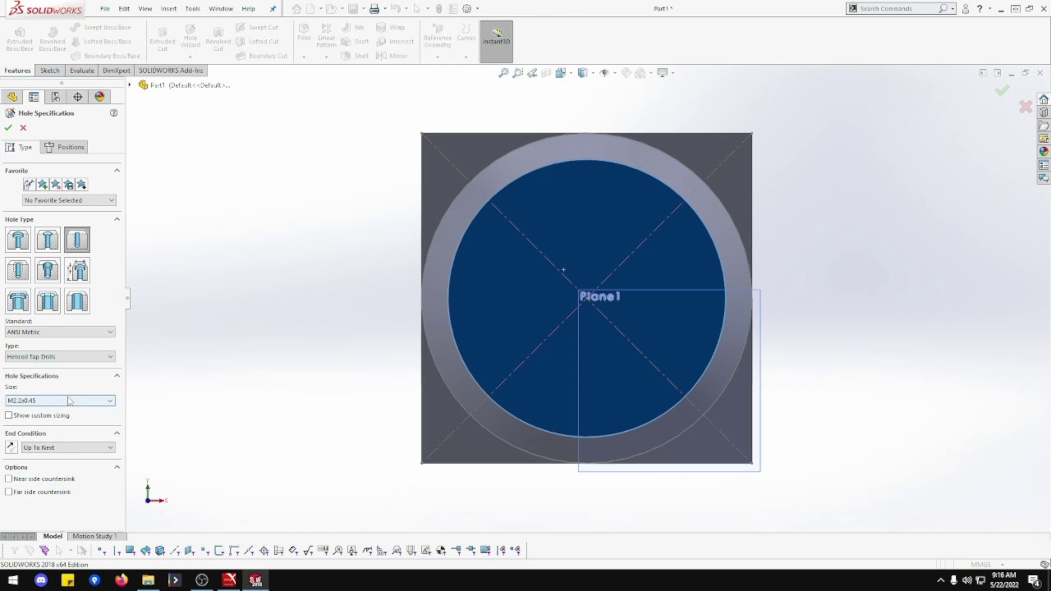
pyautogui.click(70, 402)
pyautogui.scroll(-3, 71, 444)
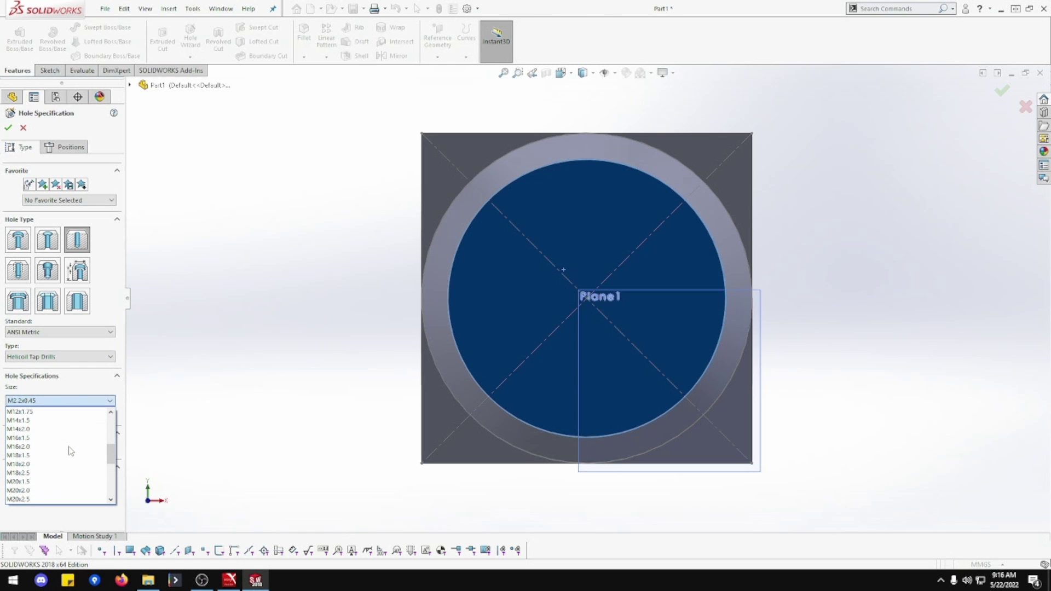
pyautogui.scroll(-1, 71, 451)
pyautogui.scroll(2, 71, 450)
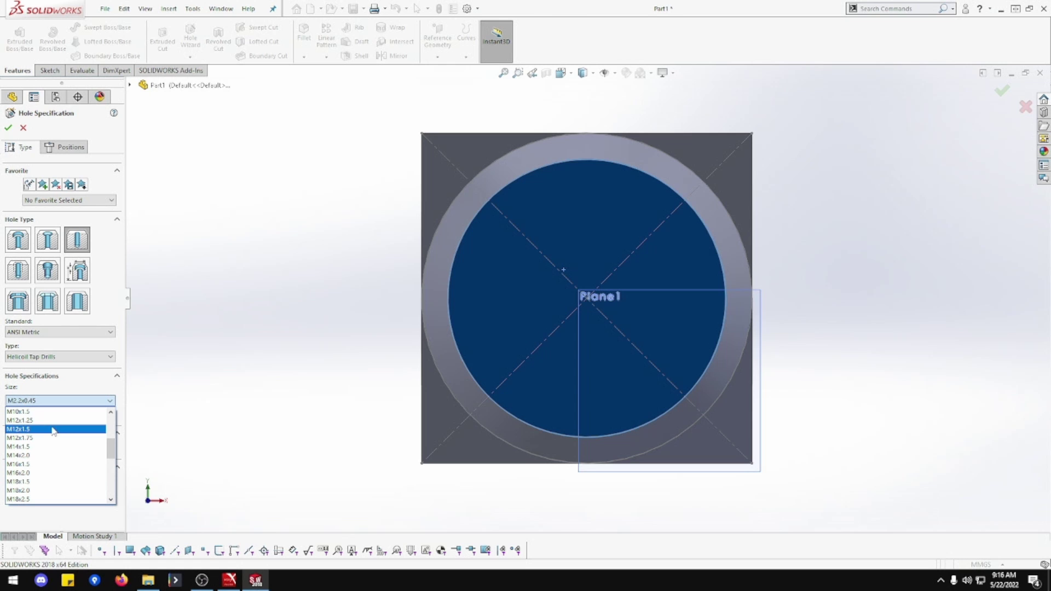
pyautogui.click(54, 430)
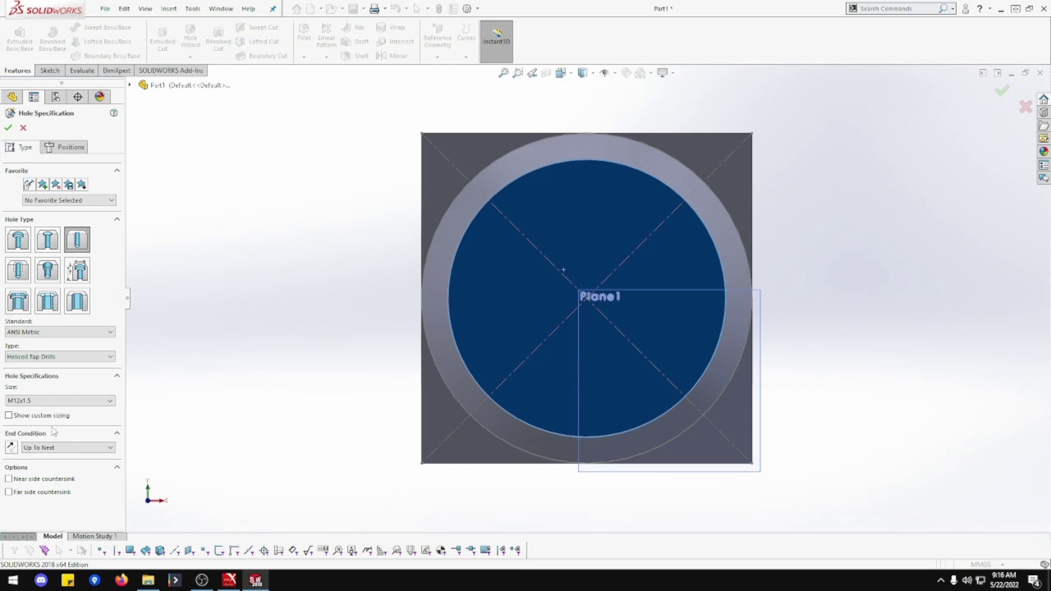
# Cancel the hole placement and hide Plane1.
pyautogui.click(66, 147)
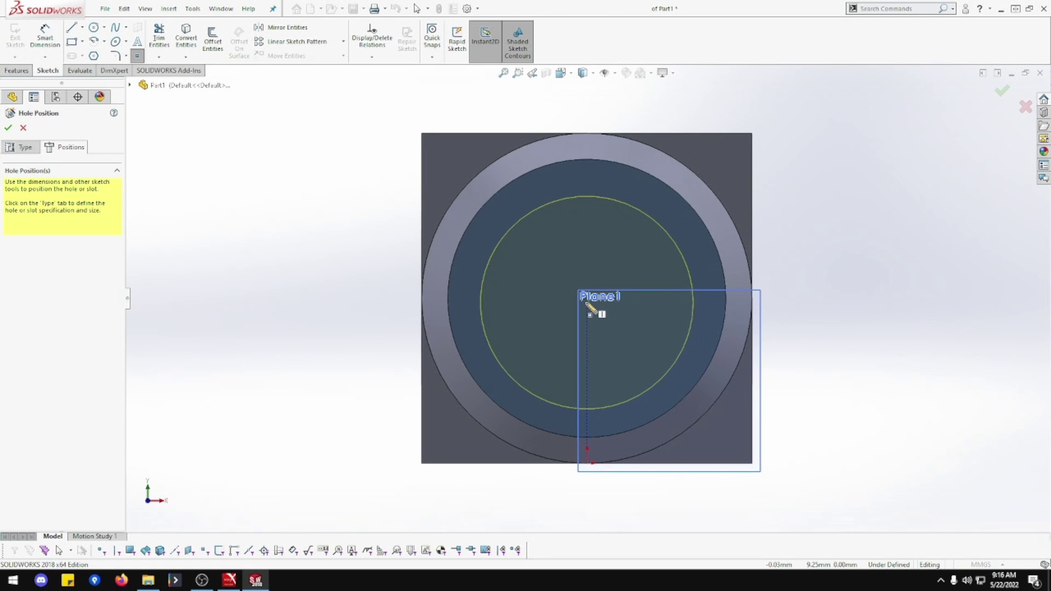
pyautogui.press('Escape')
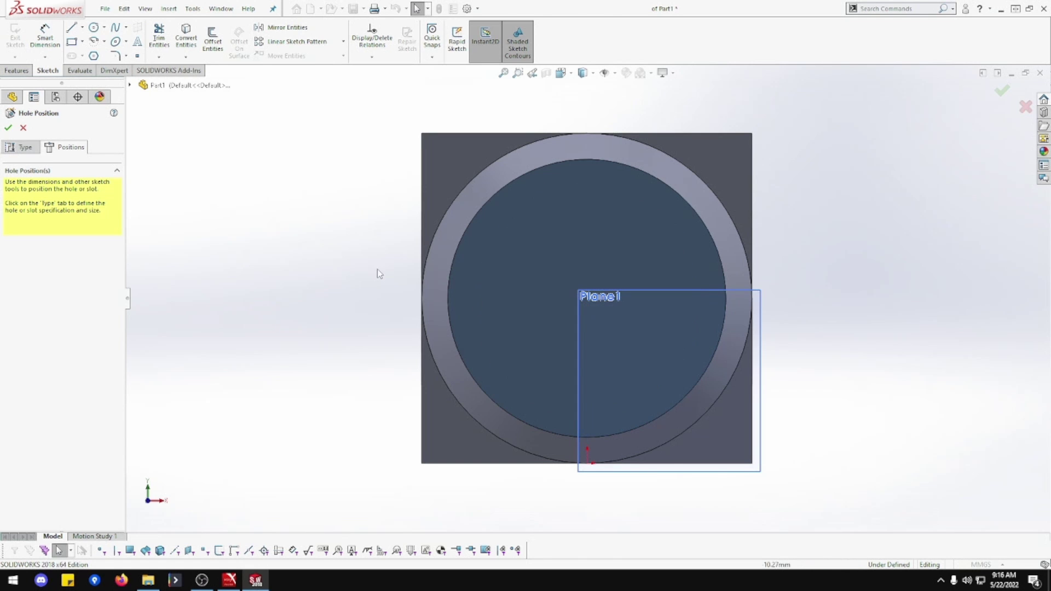
pyautogui.click(23, 128)
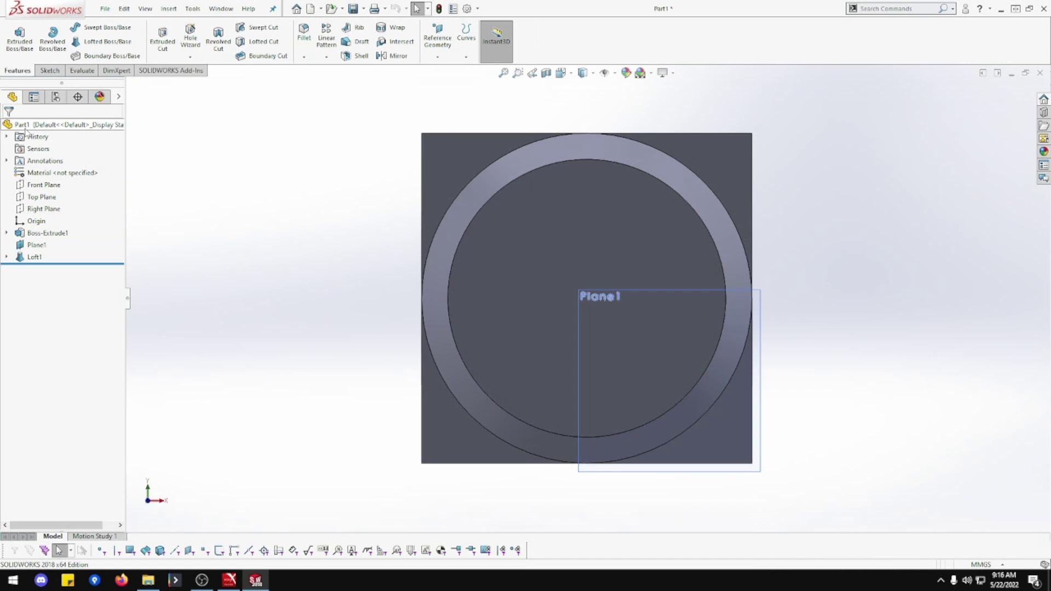
pyautogui.rightClick(37, 247)
pyautogui.click(63, 233)
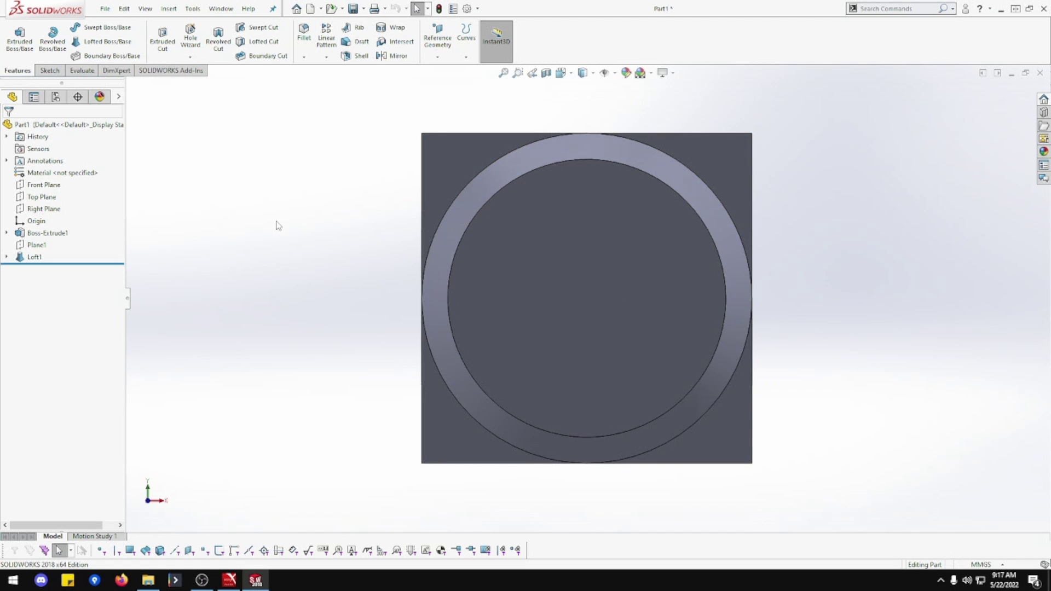
# Start an M12x1.5 Helicoil Tap Drills hole with the Hole Wizard and set its end condition to Offset From Surface.
pyautogui.click(191, 37)
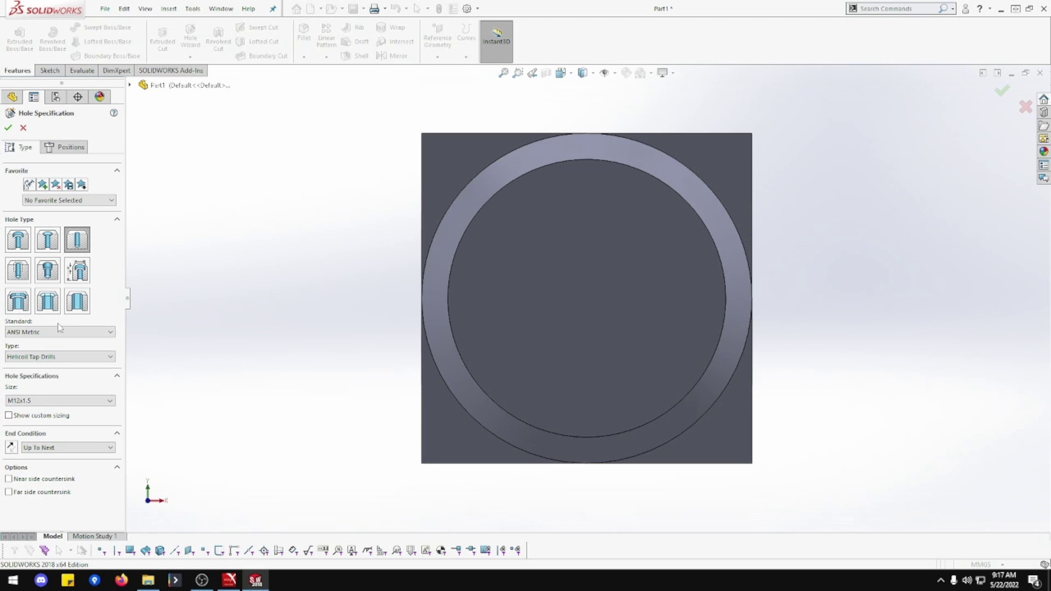
pyautogui.click(82, 244)
pyautogui.click(69, 450)
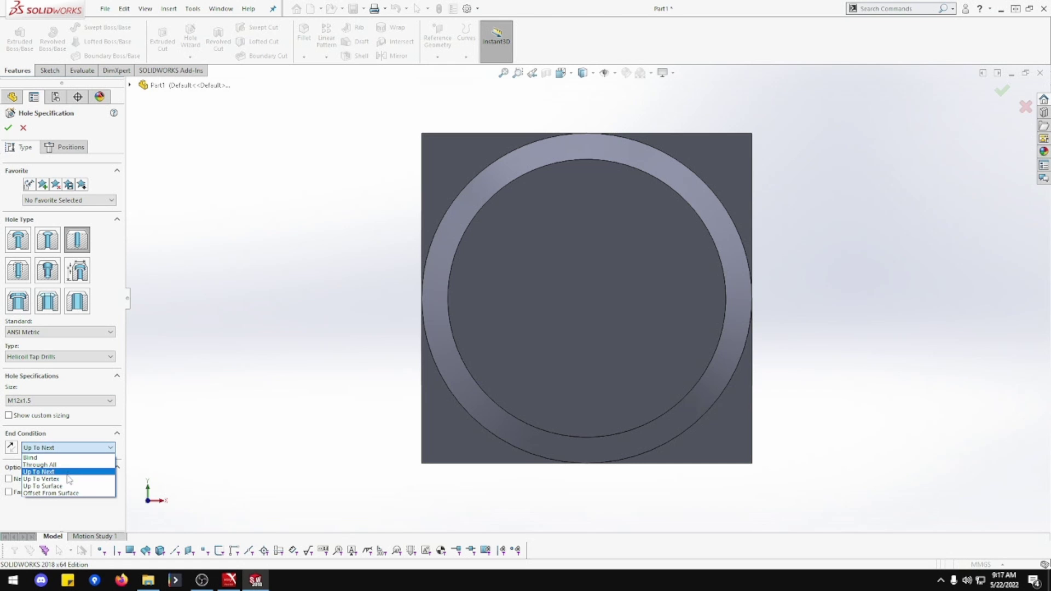
pyautogui.click(72, 493)
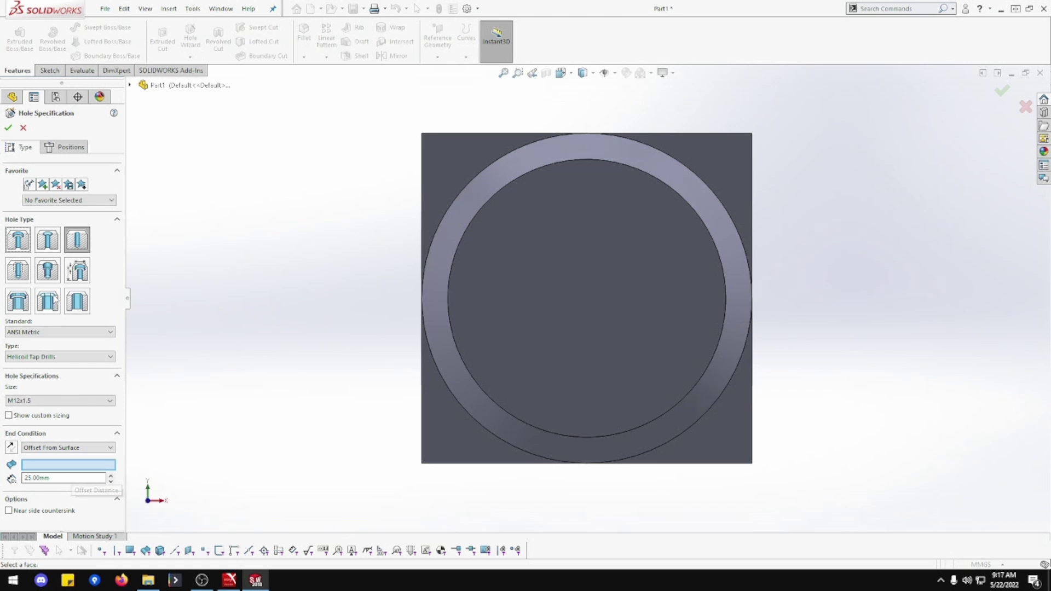
# Place the hole on the loft's small end face, with its point at about the centre of the circle.
pyautogui.click(75, 152)
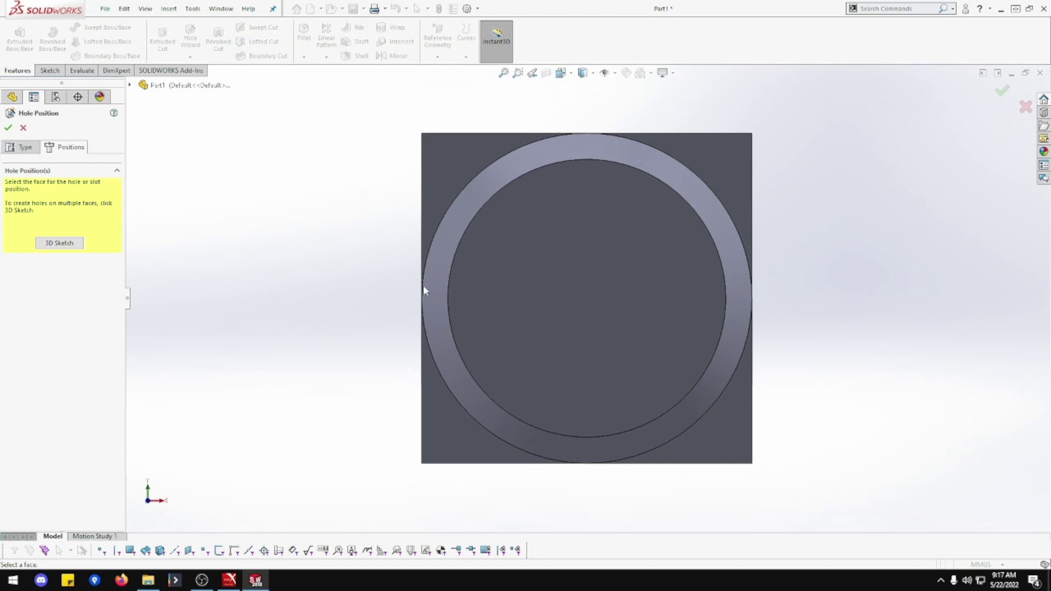
pyautogui.click(570, 307)
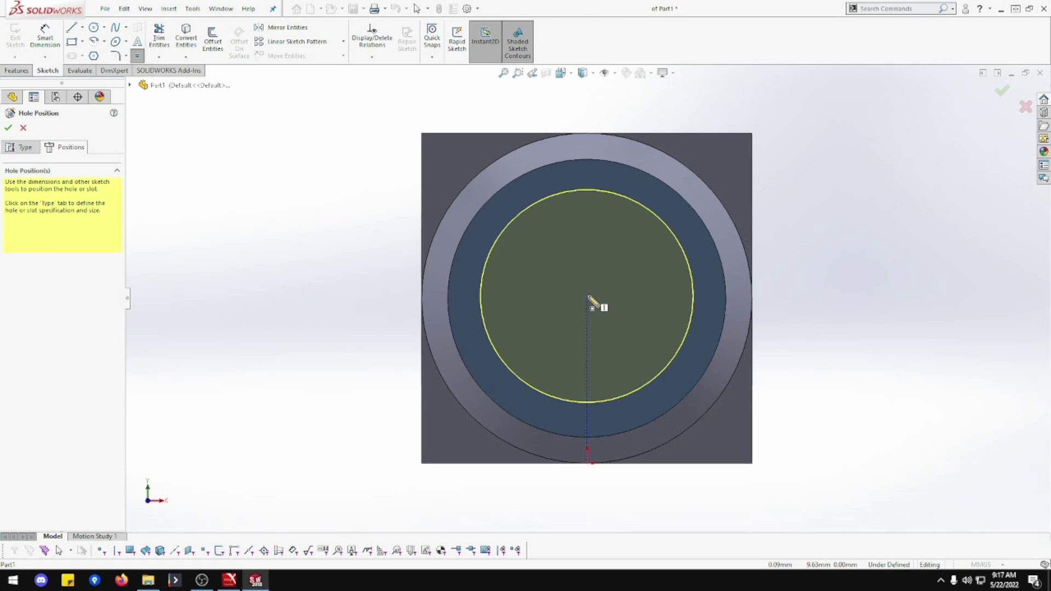
pyautogui.click(588, 298)
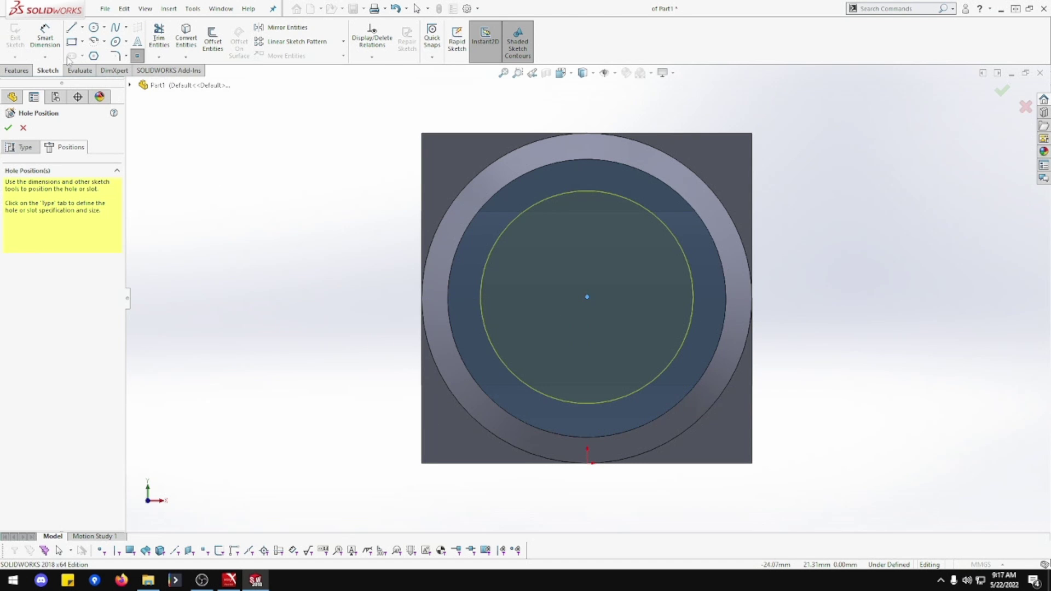
pyautogui.press('Escape')
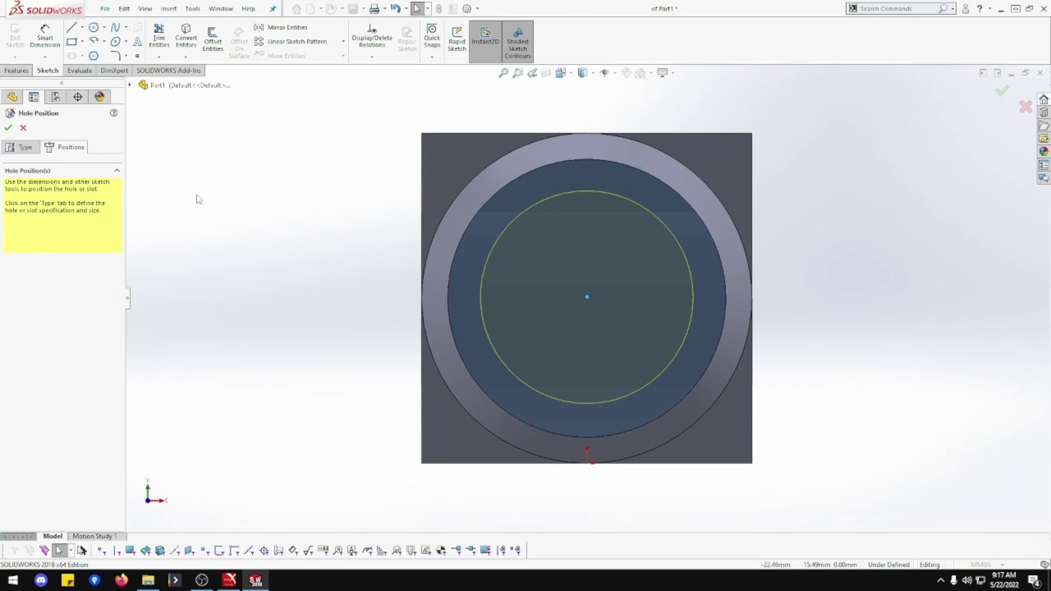
pyautogui.click(587, 297)
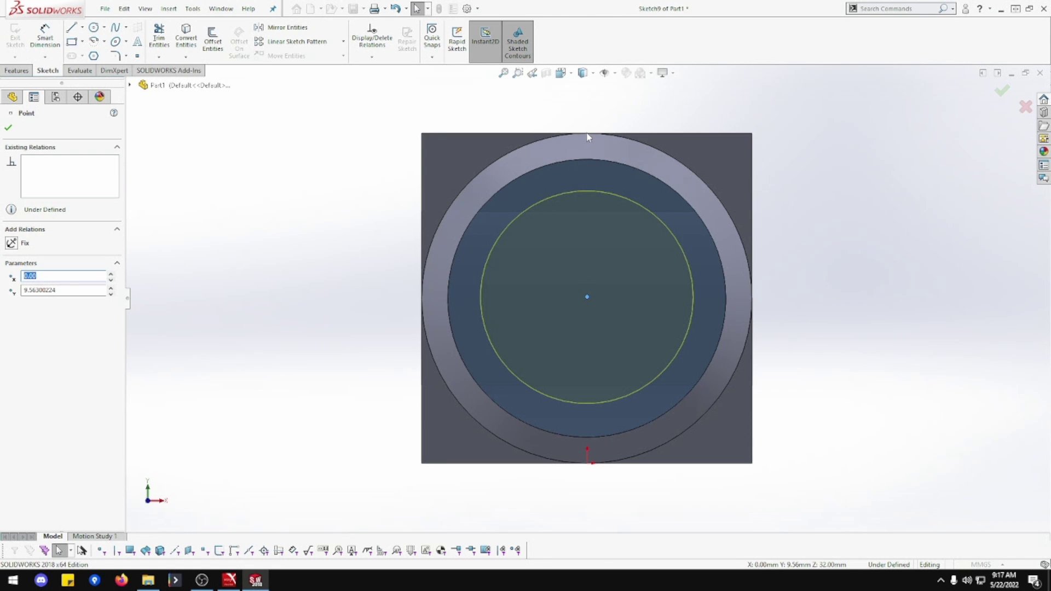
pyautogui.press('Escape')
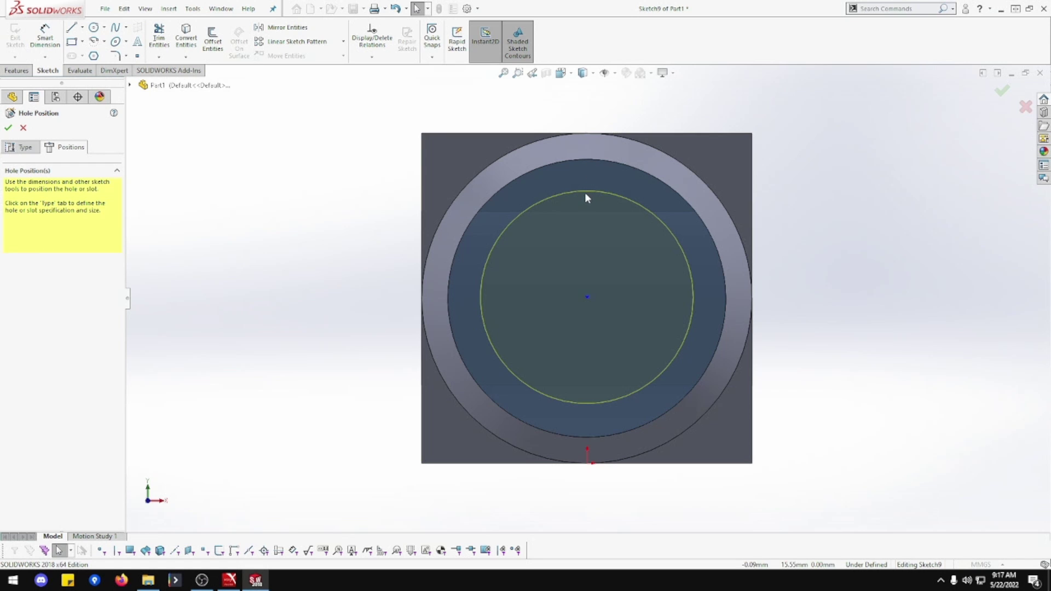
# Sketch construction centerlines along both diagonals between the square block's corners and remove the stray connecting segments.
pyautogui.click(82, 27)
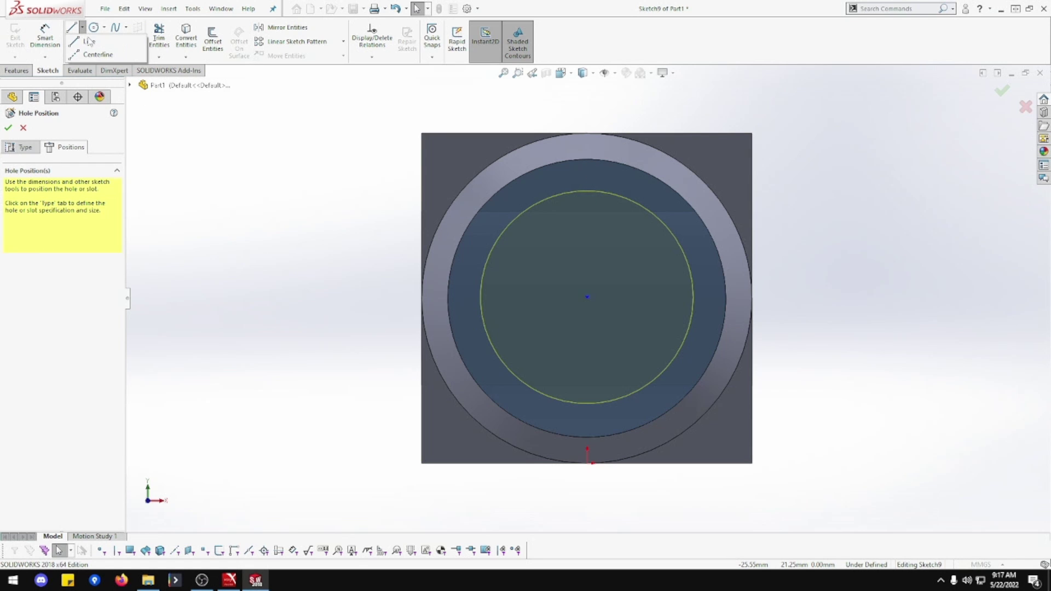
pyautogui.click(93, 54)
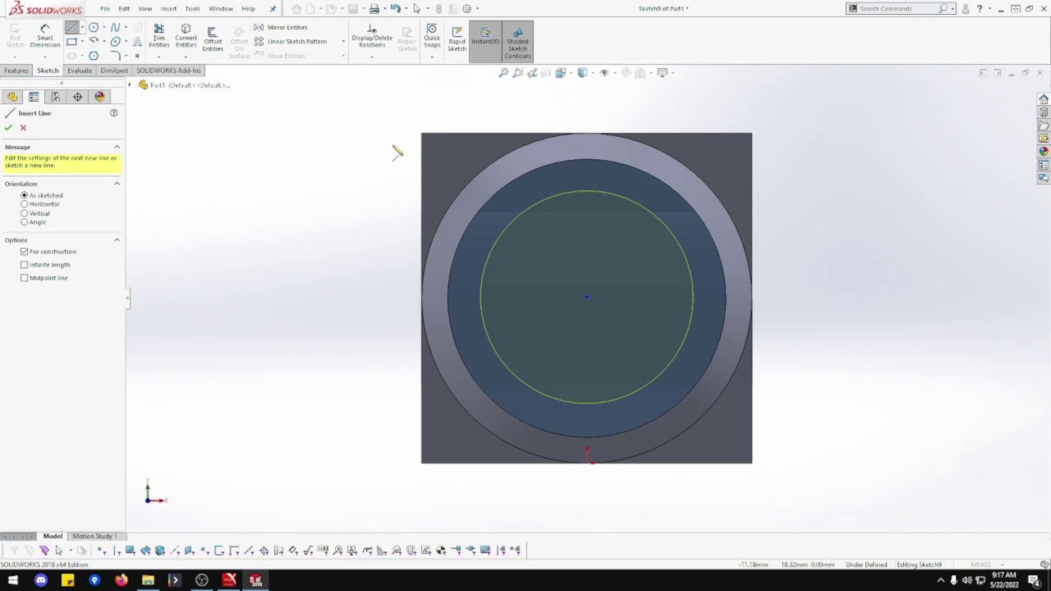
pyautogui.click(422, 133)
pyautogui.click(752, 464)
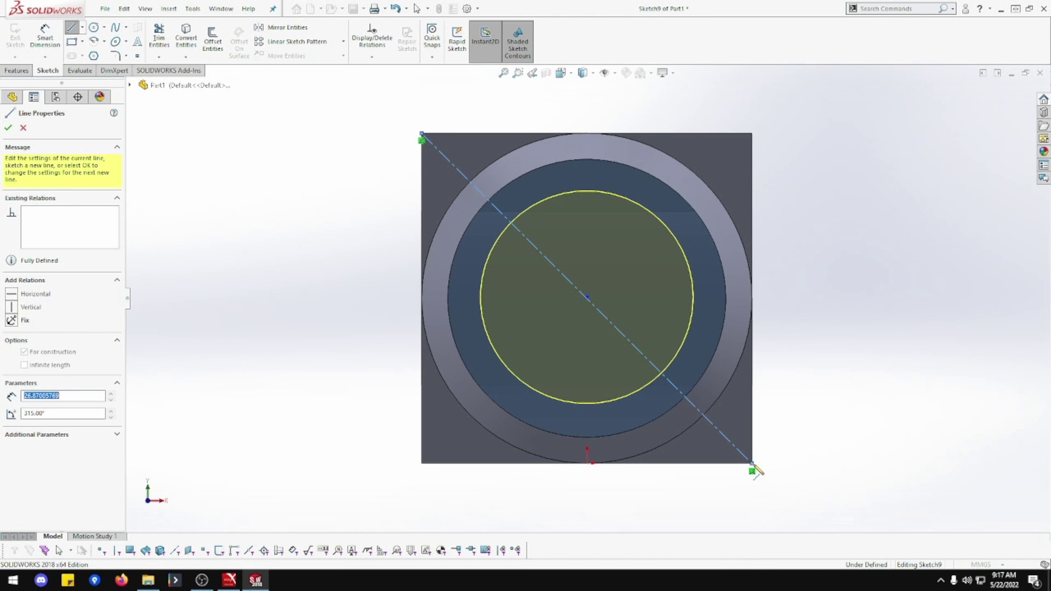
pyautogui.click(835, 200)
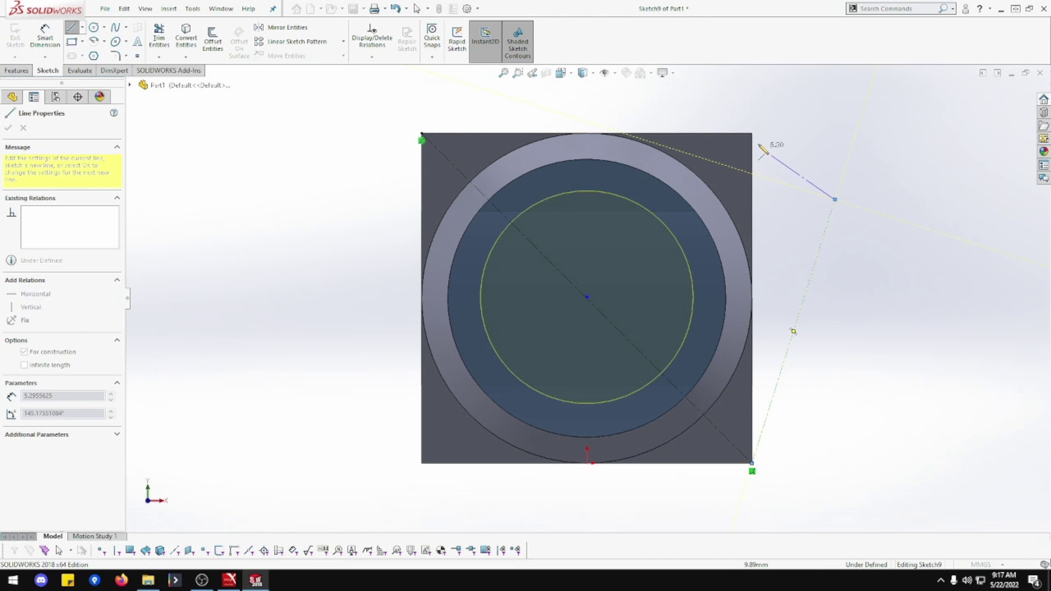
pyautogui.click(753, 133)
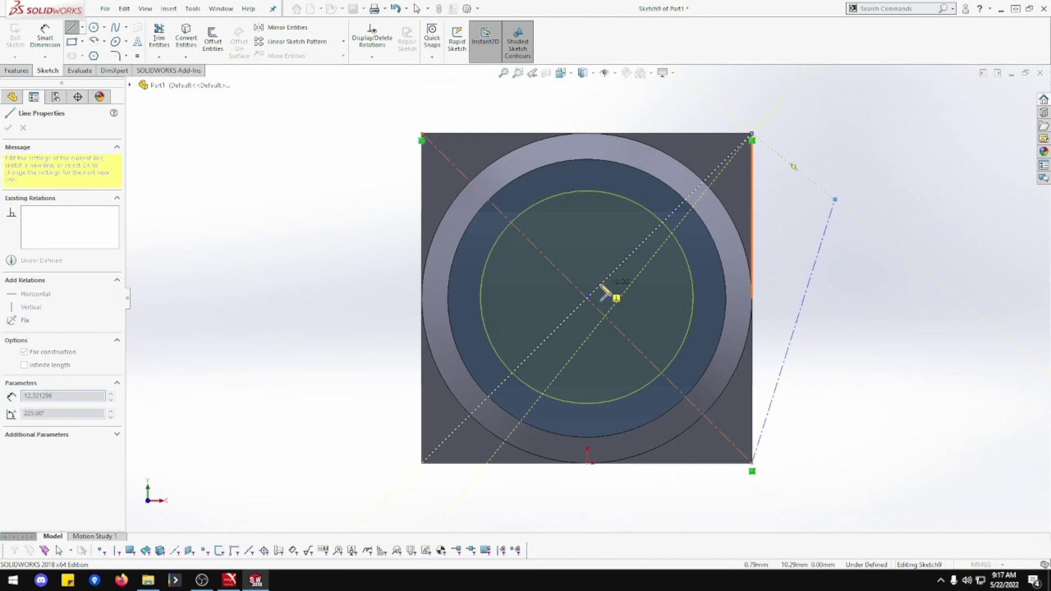
pyautogui.click(422, 464)
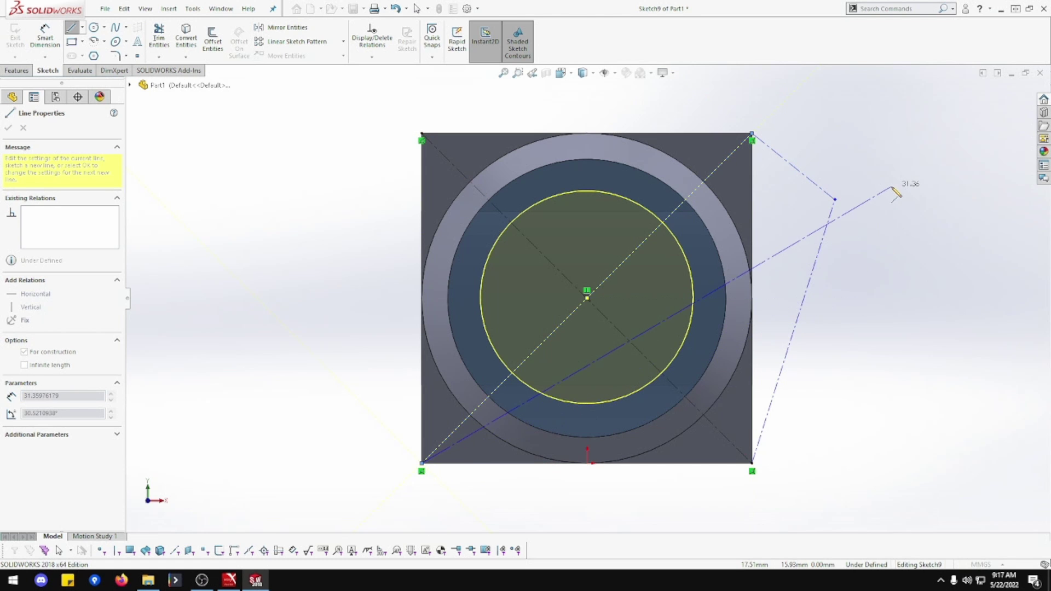
pyautogui.press('Escape')
pyautogui.press('Escape')
pyautogui.moveTo(858, 167); pyautogui.dragTo(820, 250)
pyautogui.press('Escape')
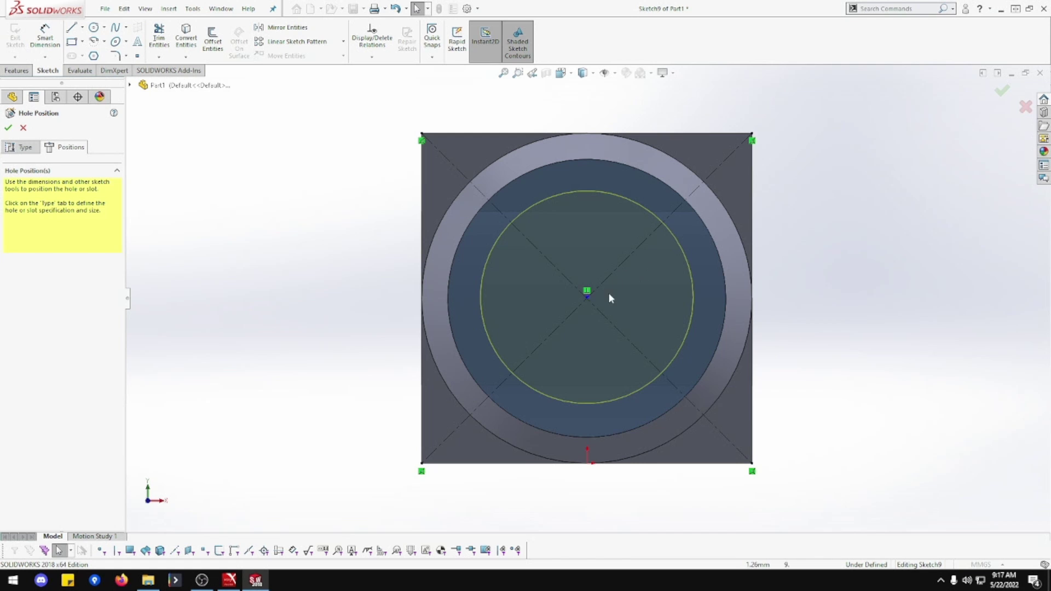
# Move the hole point slightly off centre and constrain it to the two diagonals' crossing with an Intersection relation.
pyautogui.scroll(-3, 609, 296)
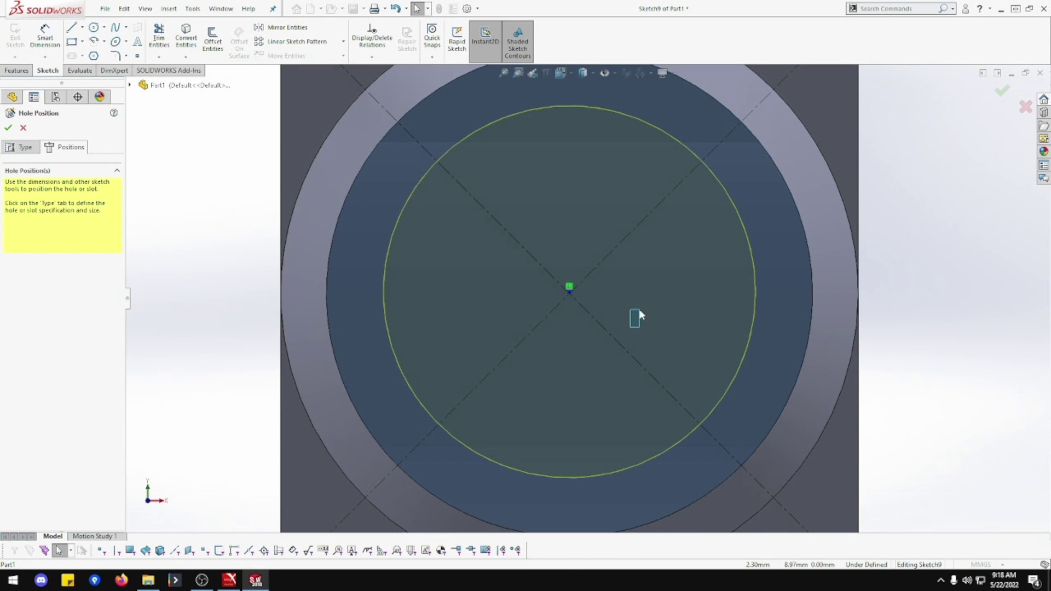
pyautogui.click(567, 293)
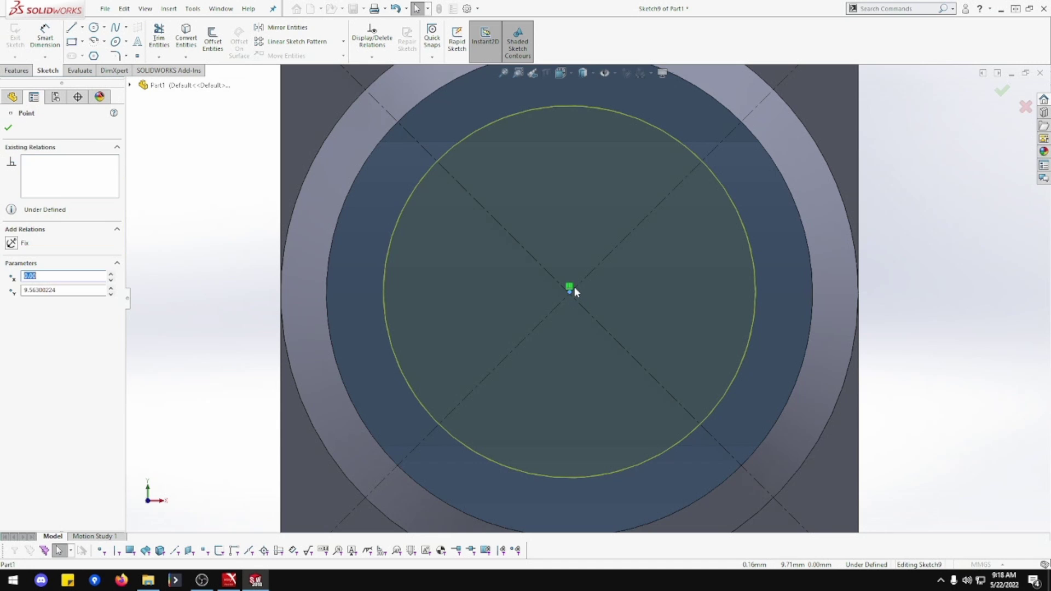
pyautogui.moveTo(585, 272); pyautogui.dragTo(585, 272)
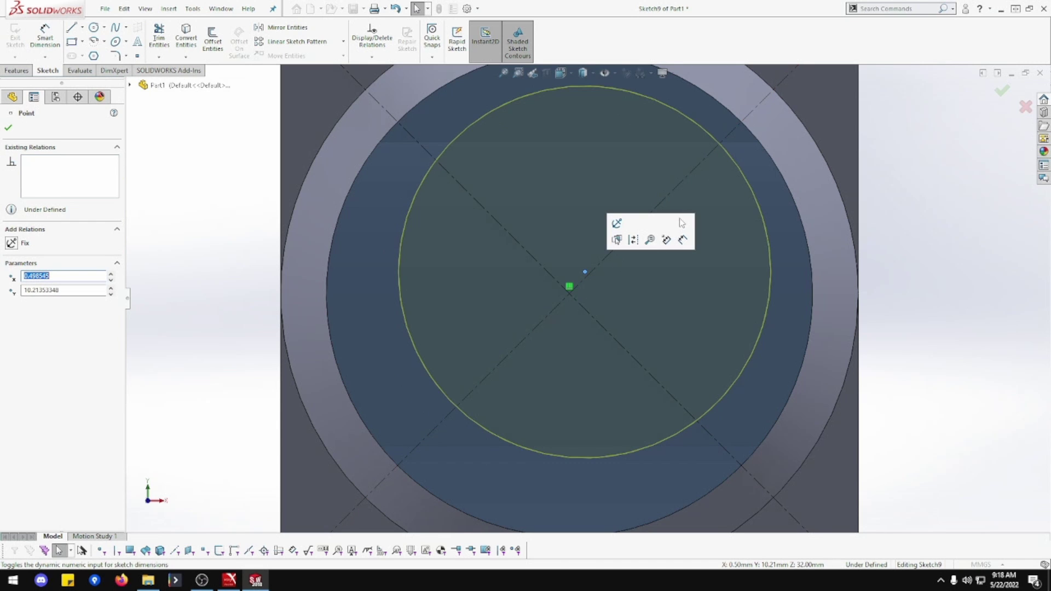
pyautogui.keyDown('ctrl'); pyautogui.click(593, 268); pyautogui.keyUp('ctrl')
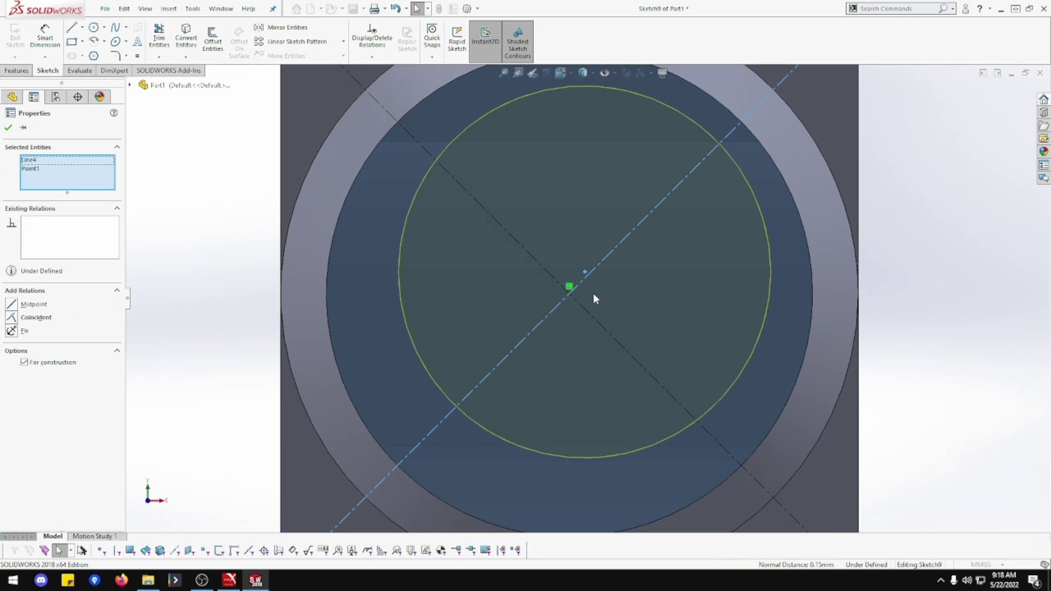
pyautogui.keyDown('ctrl'); pyautogui.click(583, 307); pyautogui.keyUp('ctrl')
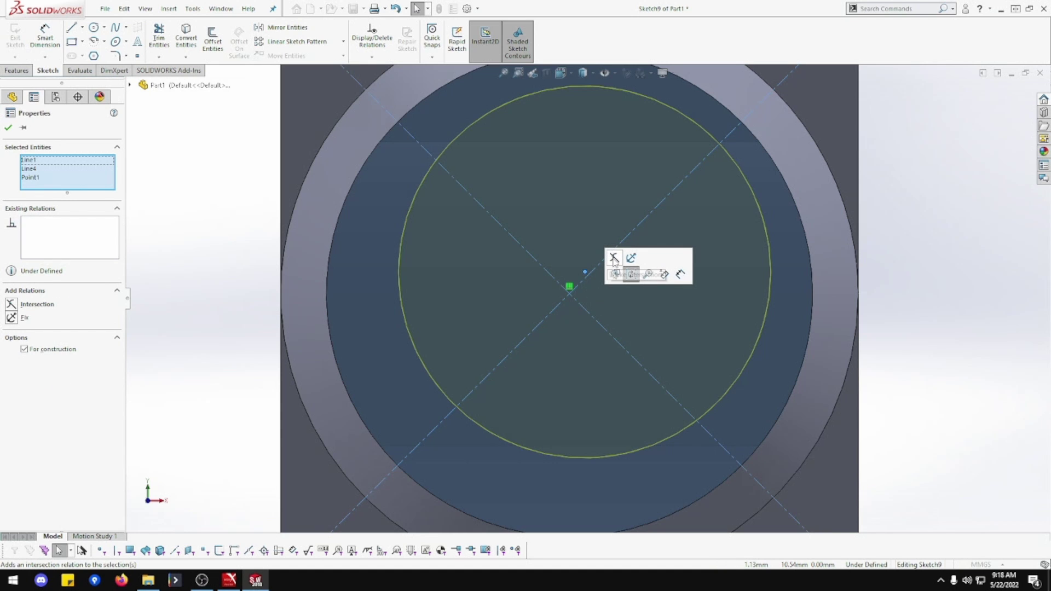
pyautogui.click(614, 258)
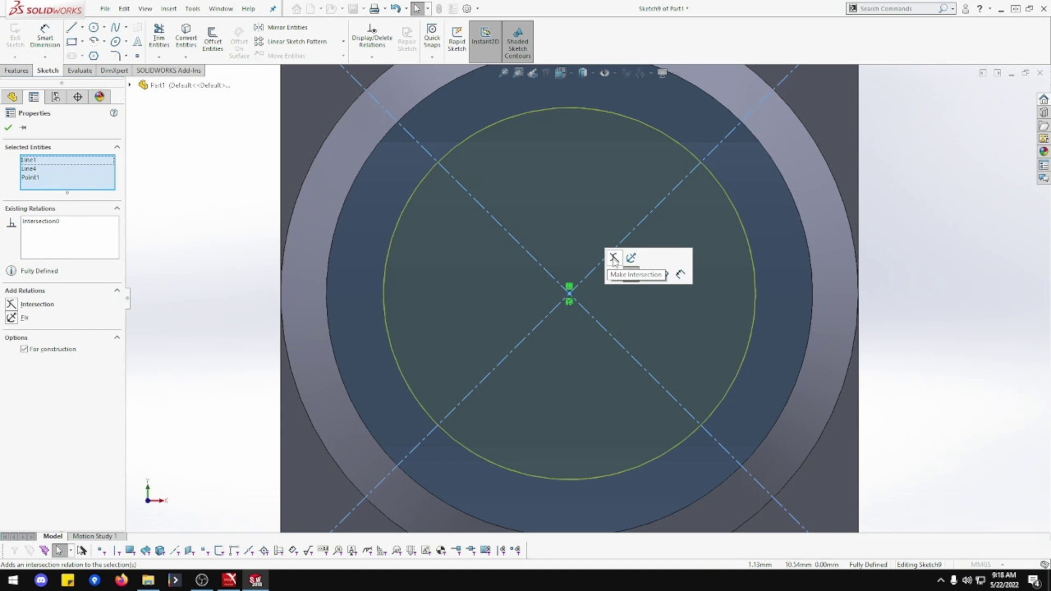
pyautogui.click(8, 129)
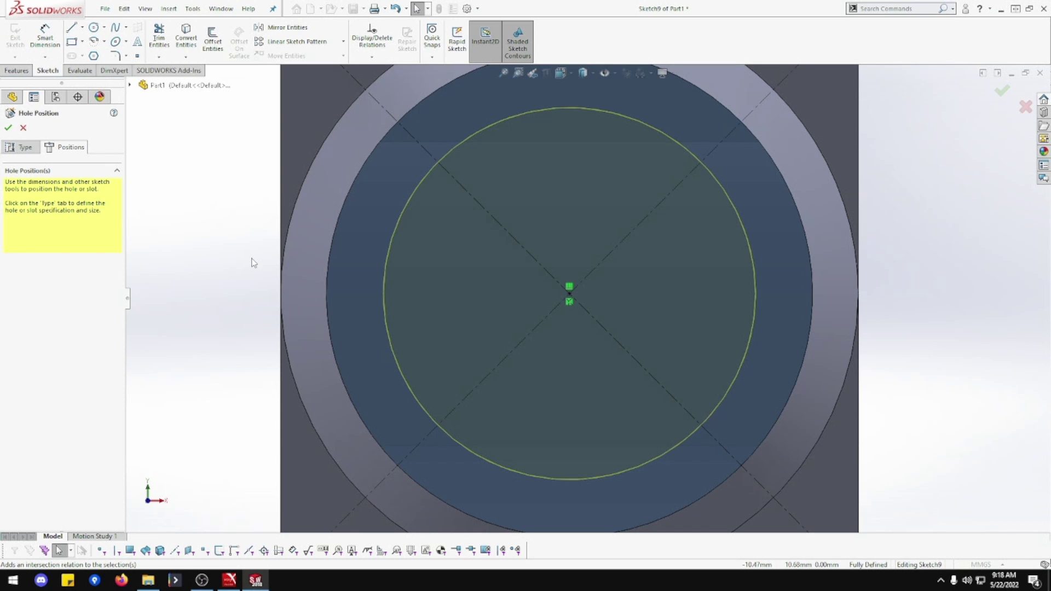
# Try to finish the hole using the loft's small end face as the reference for the Offset From Surface end condition.
pyautogui.click(8, 129)
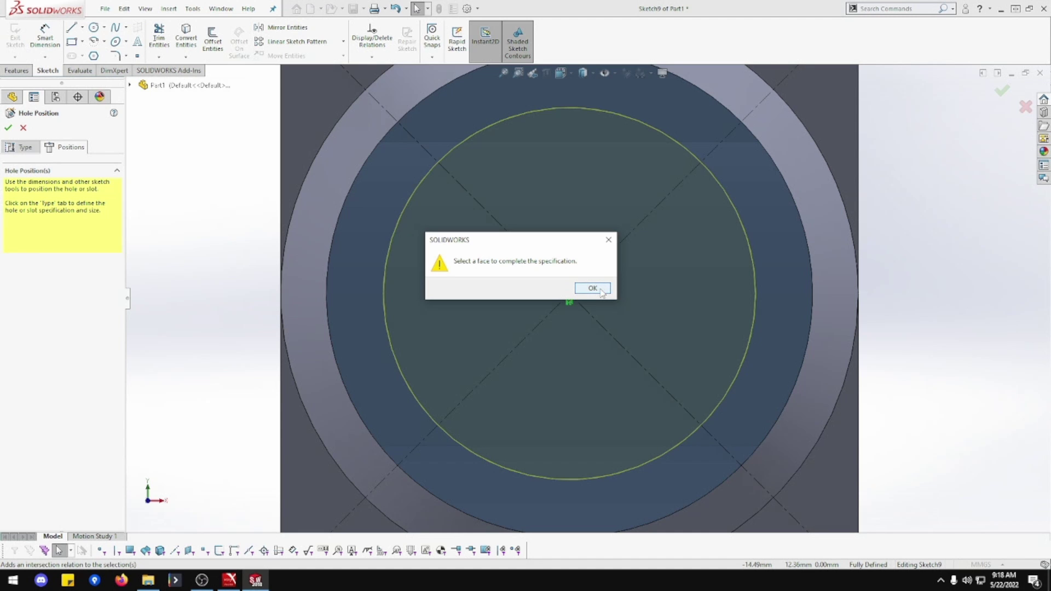
pyautogui.click(593, 289)
pyautogui.click(21, 147)
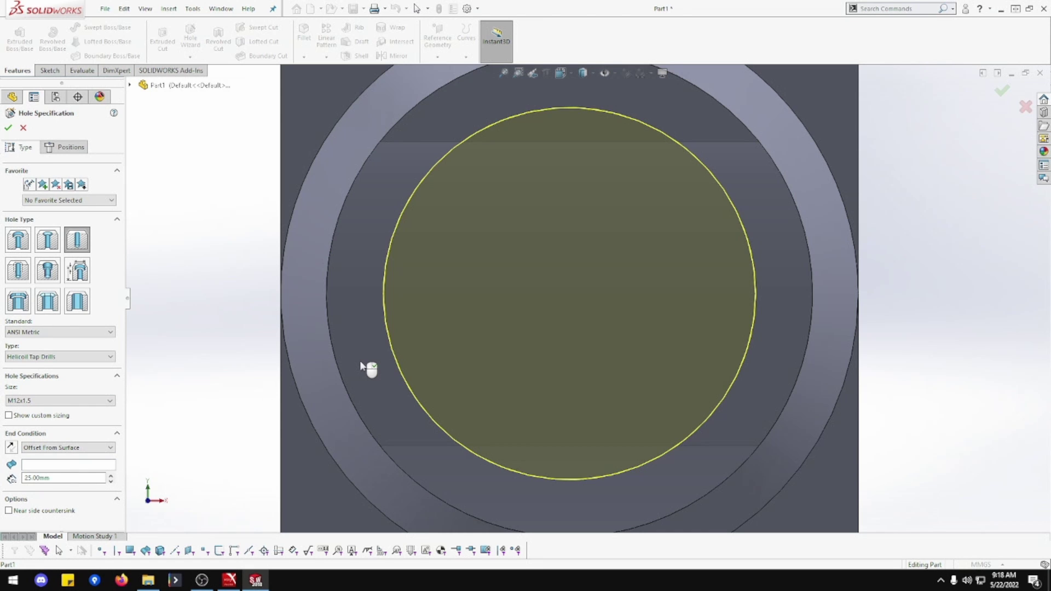
pyautogui.click(108, 466)
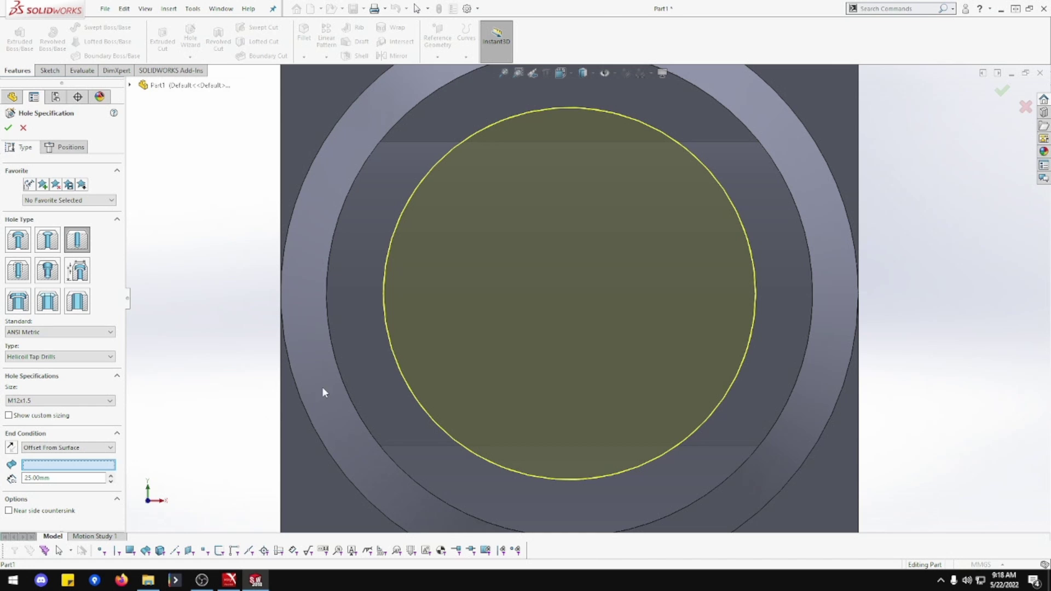
pyautogui.click(362, 379)
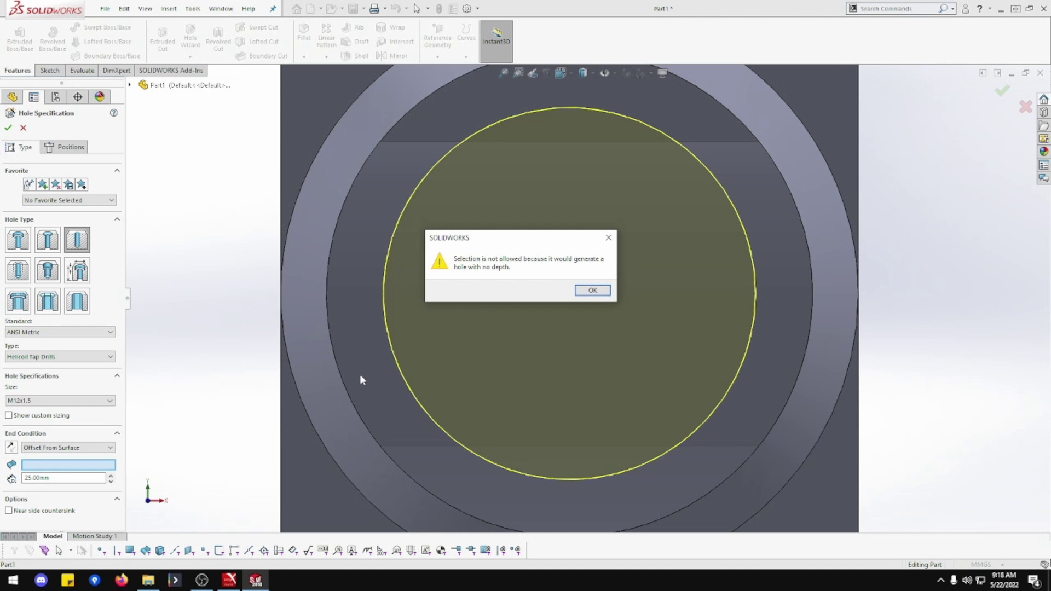
pyautogui.click(592, 290)
# Try the block's corner face beside the loft as the reference with a 25 mm offset, and clear that selection.
pyautogui.scroll(-3, 556, 312)
pyautogui.moveTo(556, 312); pyautogui.dragTo(661, 302, button='middle')
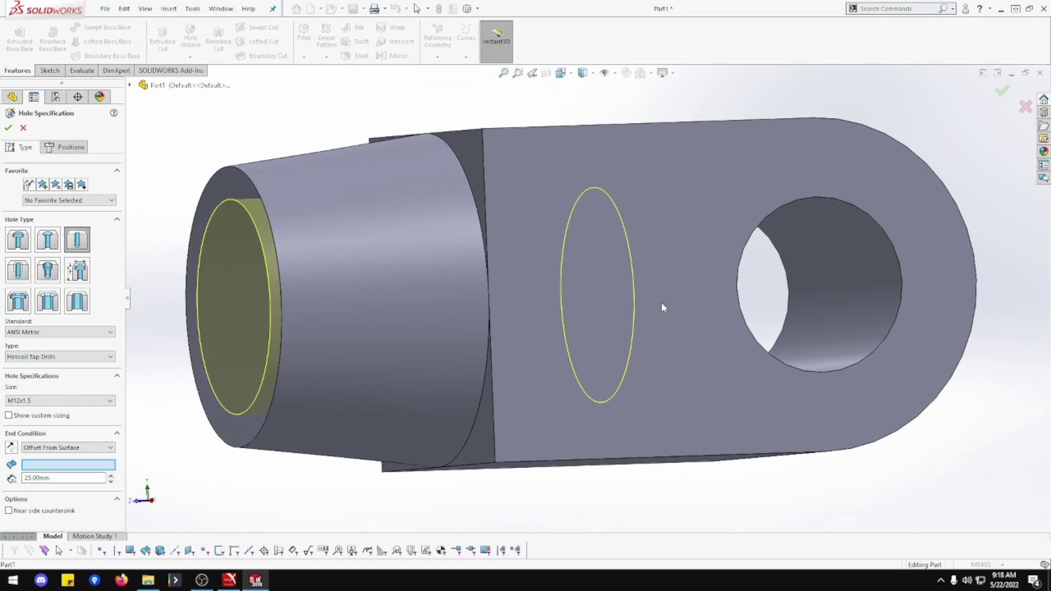
pyautogui.click(482, 171)
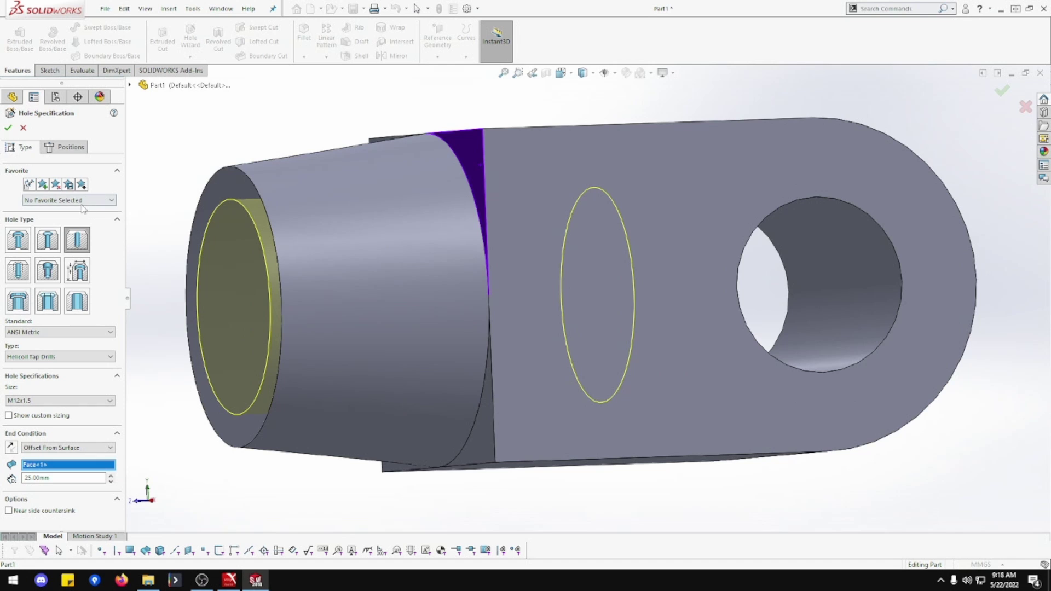
pyautogui.click(8, 129)
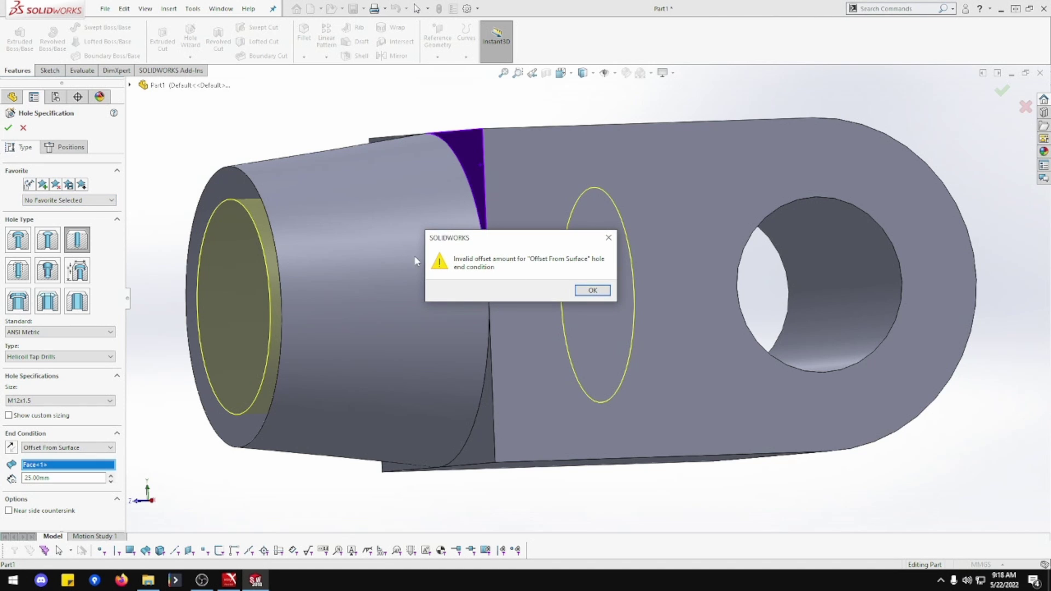
pyautogui.click(592, 293)
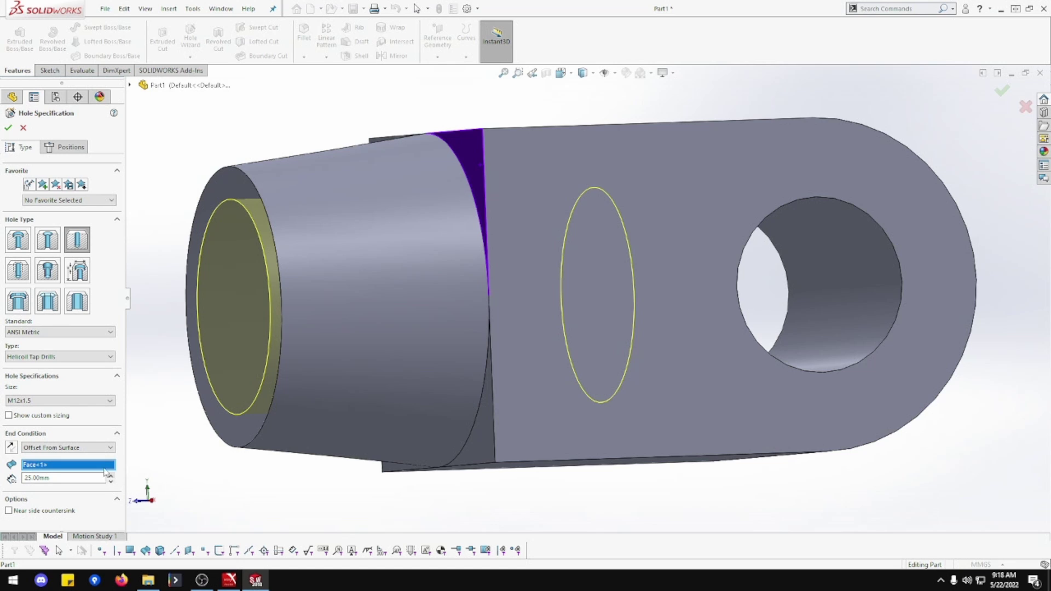
pyautogui.rightClick(76, 469)
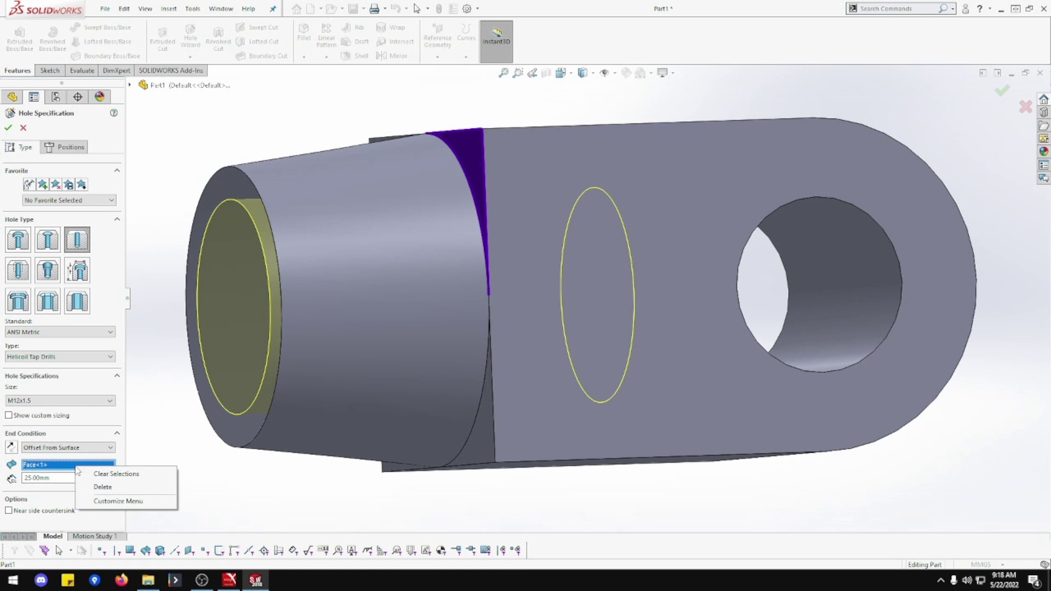
pyautogui.click(94, 475)
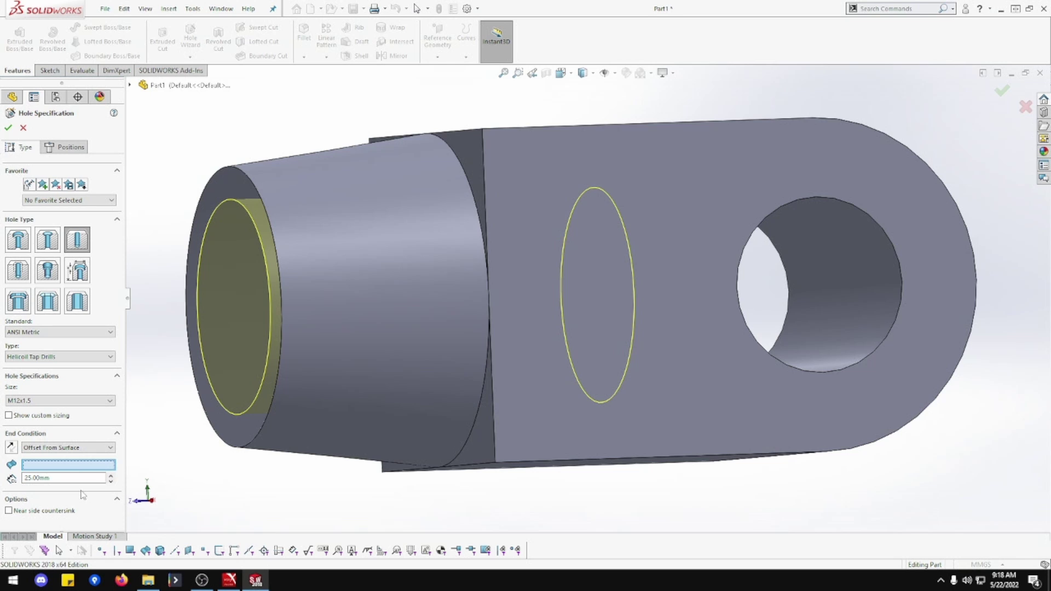
# Set the hole's end condition to Blind with a depth of 25 mm and finish the hole.
pyautogui.click(81, 448)
pyautogui.click(80, 458)
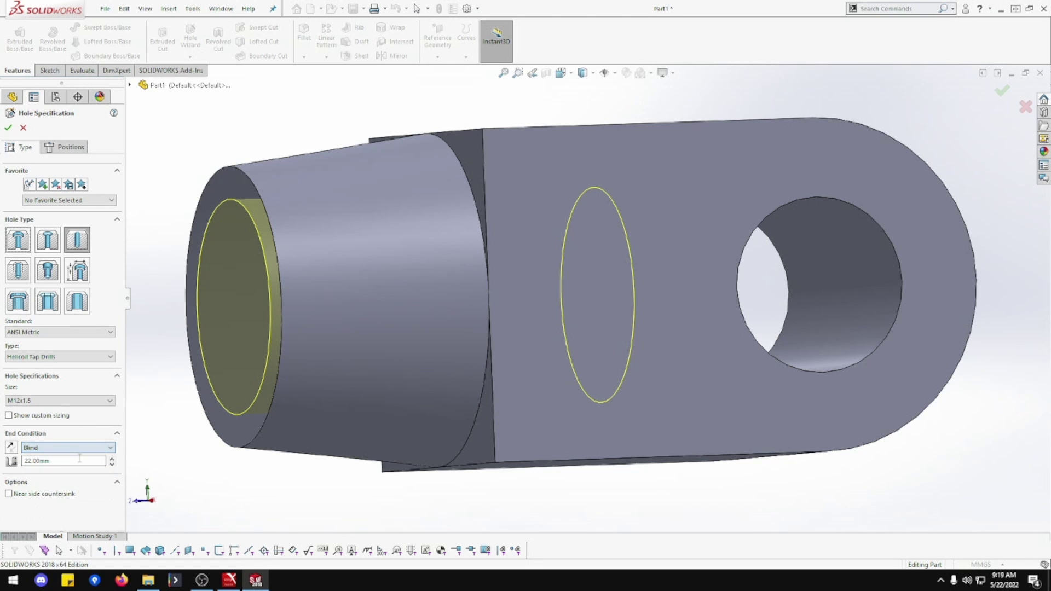
pyautogui.click(76, 464)
pyautogui.moveTo(75, 464); pyautogui.dragTo(8, 464)
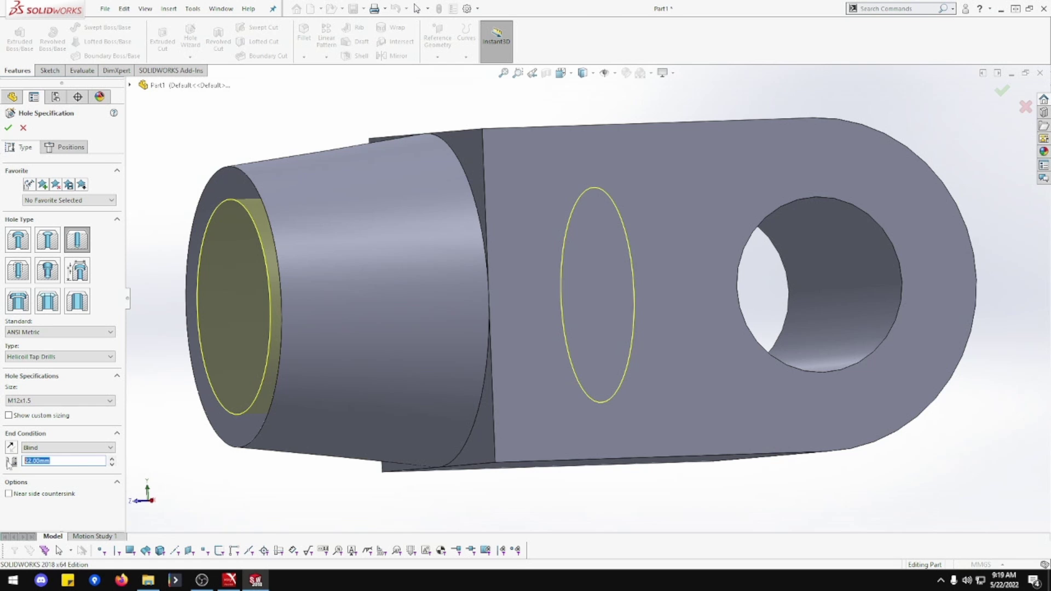
pyautogui.write('25')
pyautogui.press('Tab')
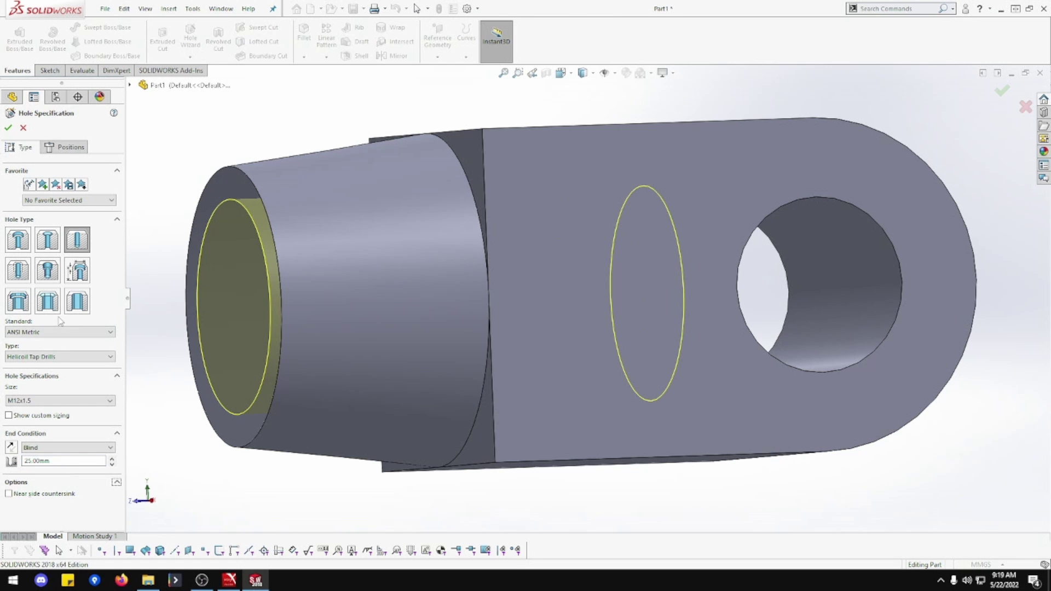
pyautogui.click(8, 127)
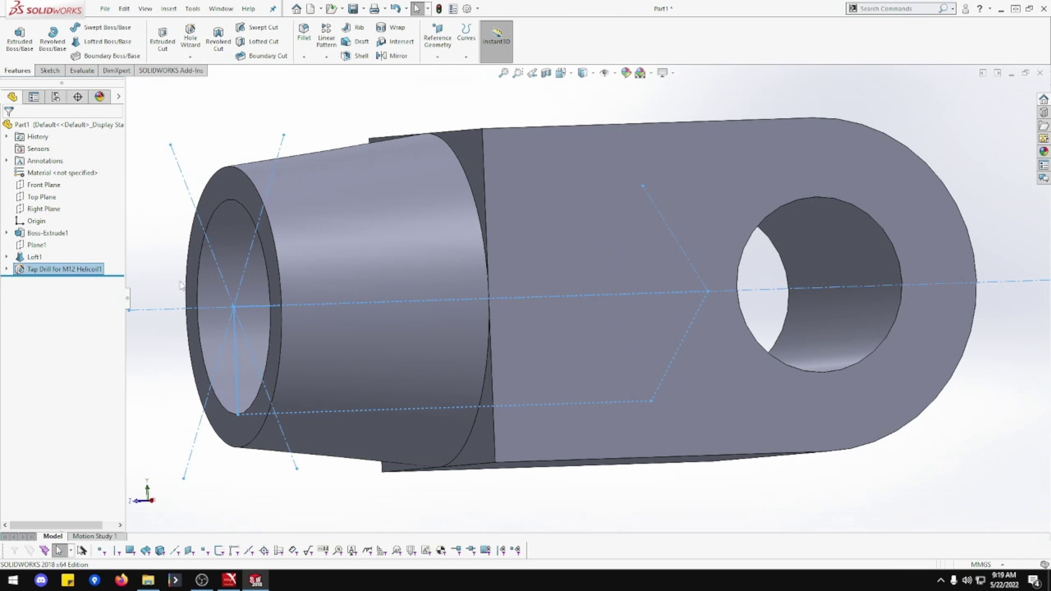
# Reopen the hole in the lofted end face for editing.
pyautogui.moveTo(189, 292); pyautogui.dragTo(304, 277, button='middle')
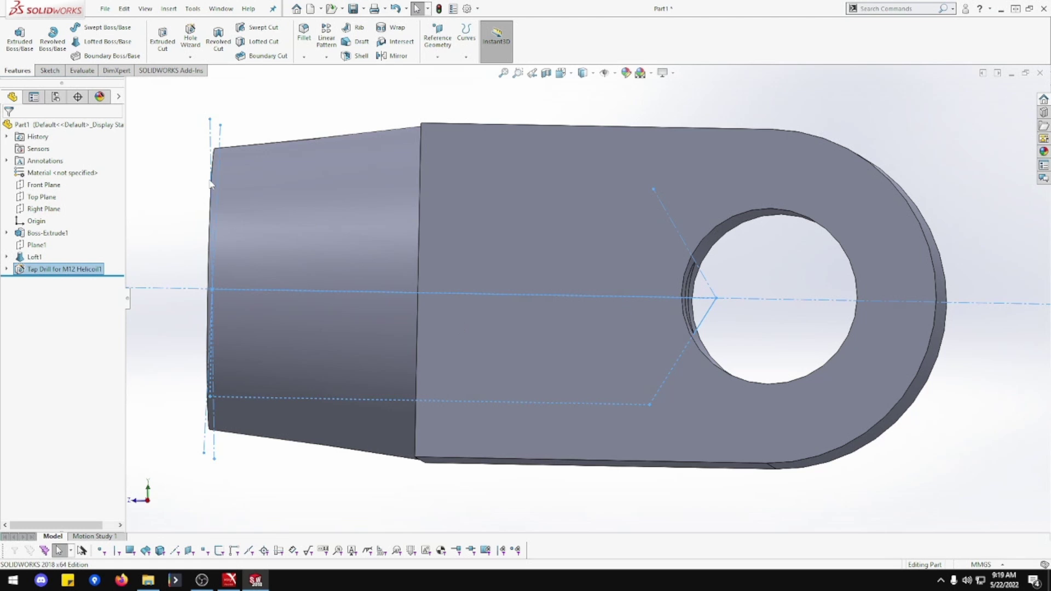
pyautogui.rightClick(48, 274)
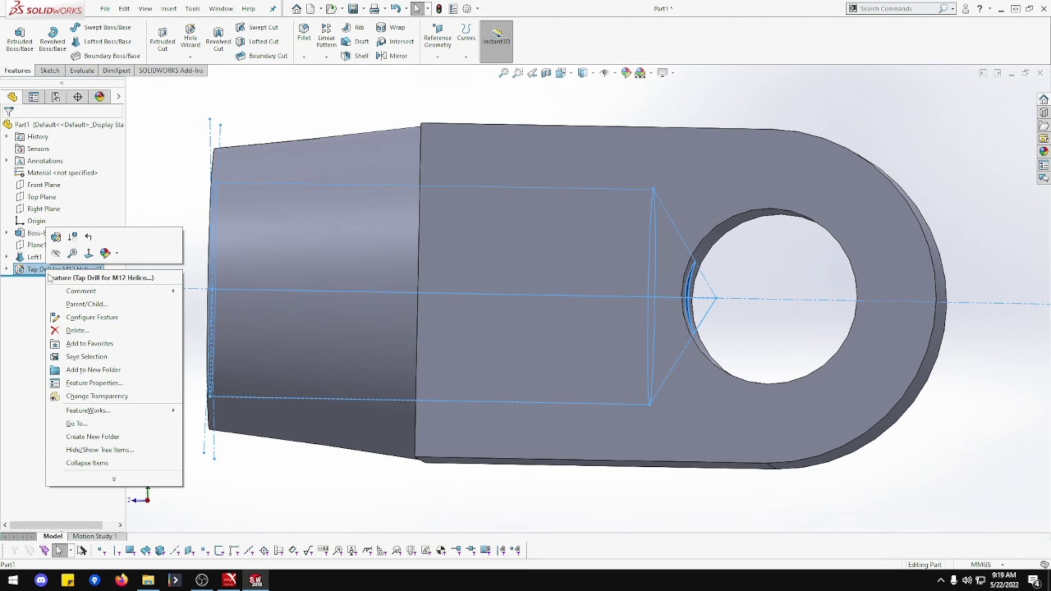
pyautogui.click(58, 242)
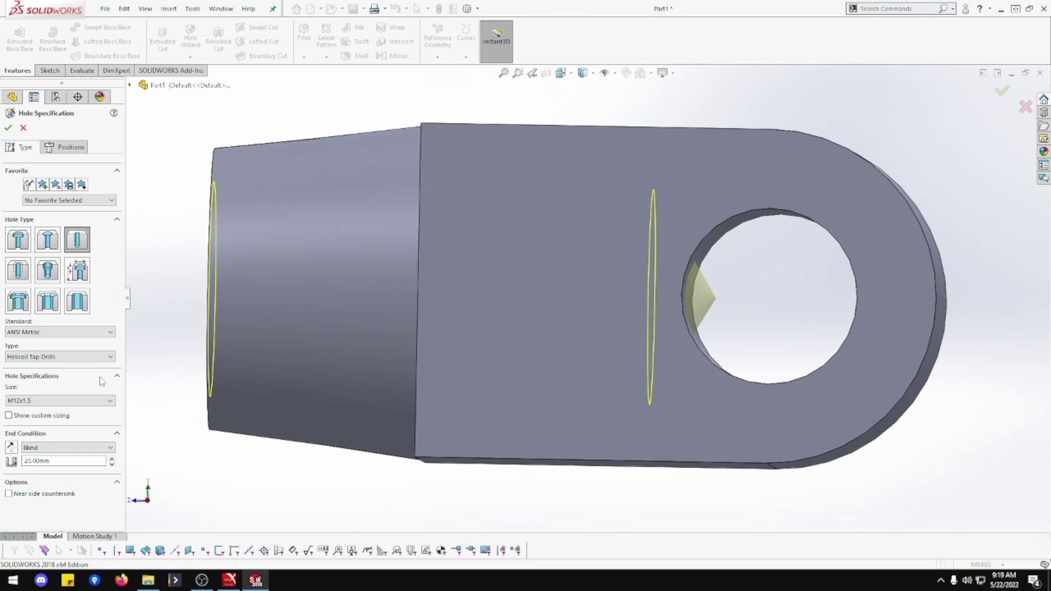
# Try the Dowel Holes and Drill sizes types for the hole in the loft's end face.
pyautogui.click(94, 357)
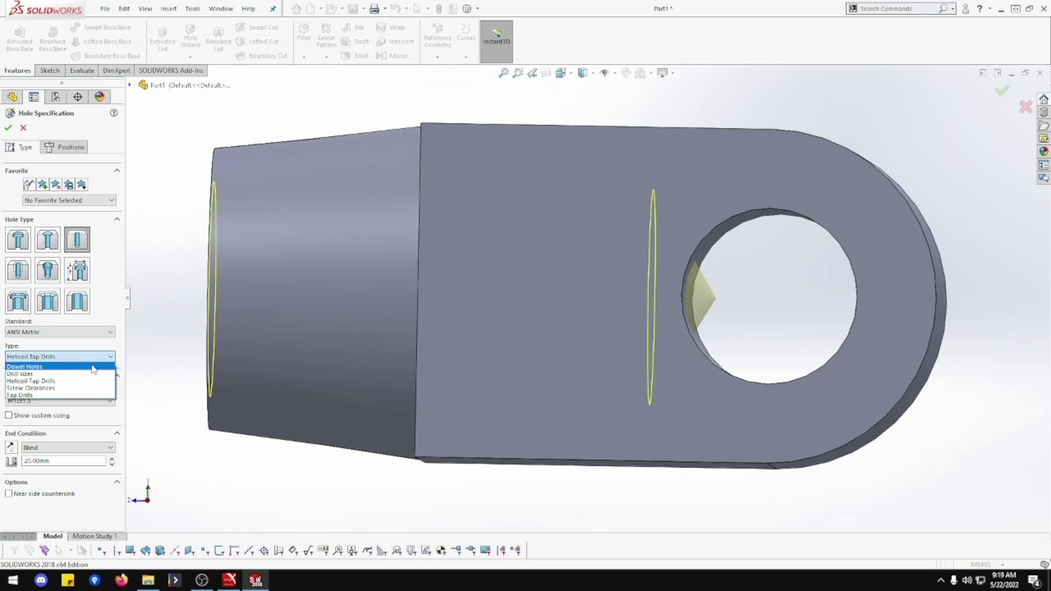
pyautogui.click(94, 367)
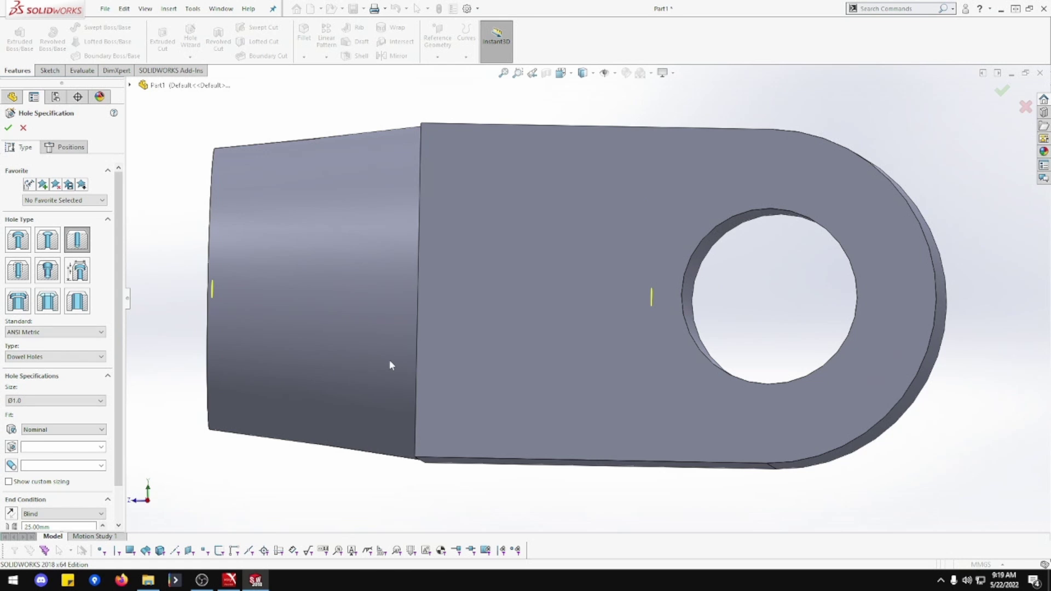
pyautogui.moveTo(390, 361); pyautogui.dragTo(432, 359, button='middle')
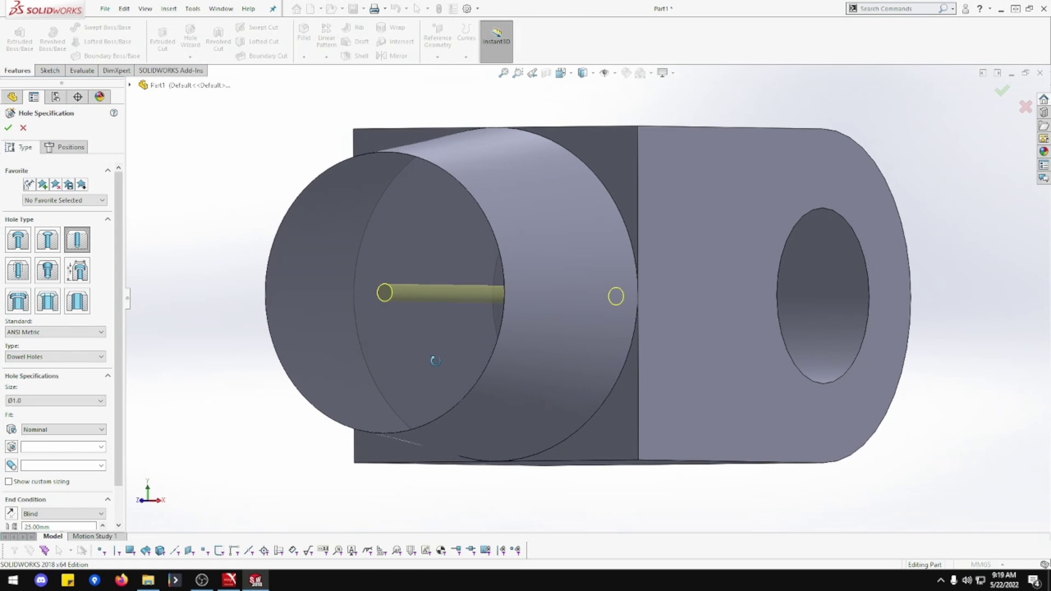
pyautogui.click(101, 358)
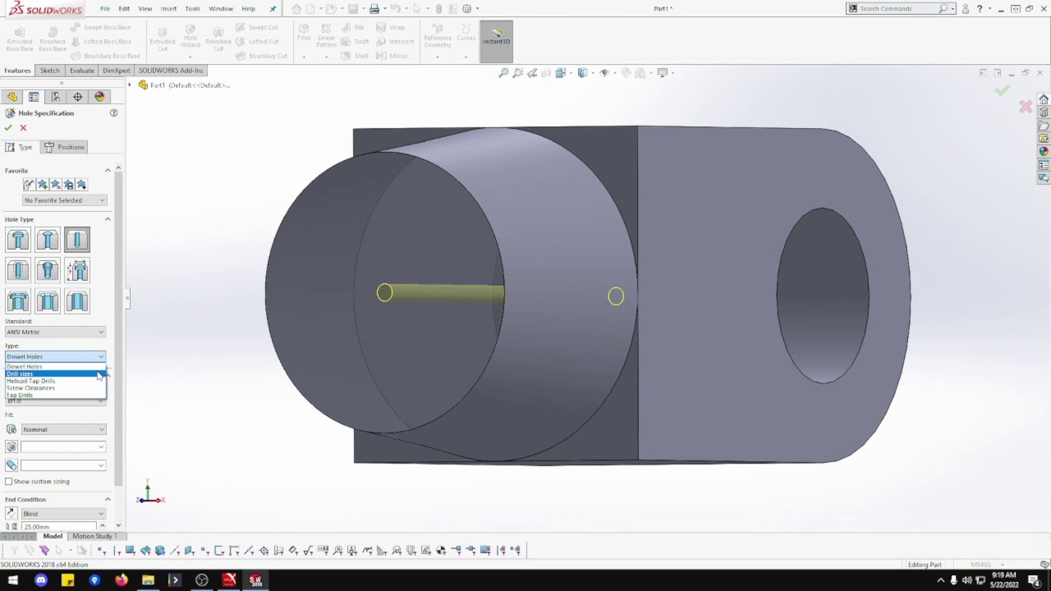
pyautogui.click(98, 374)
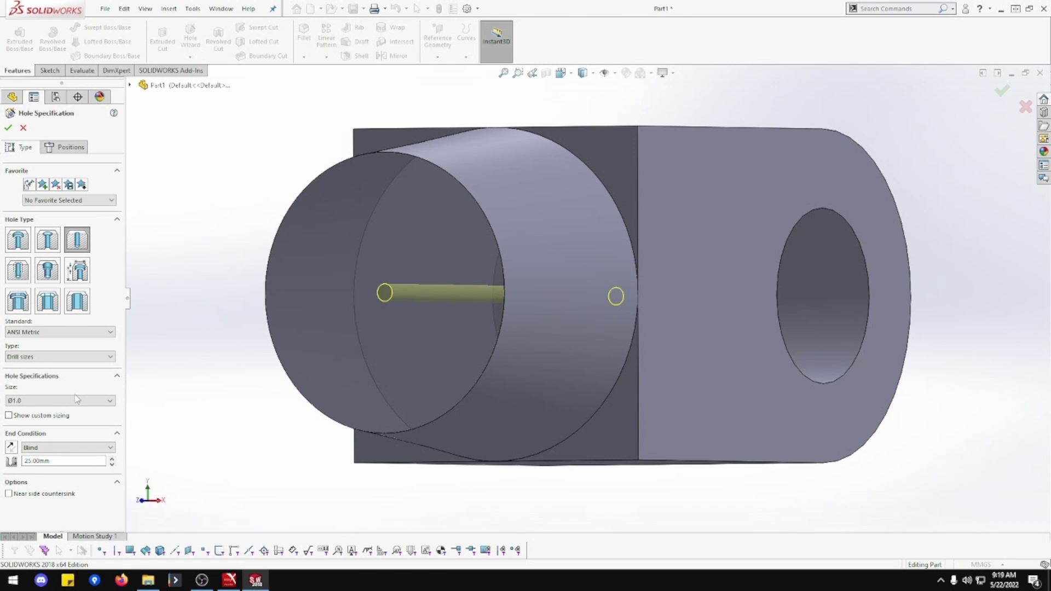
# Change the hole's type to Tap Drills and set its size to M12x1.5.
pyautogui.click(85, 357)
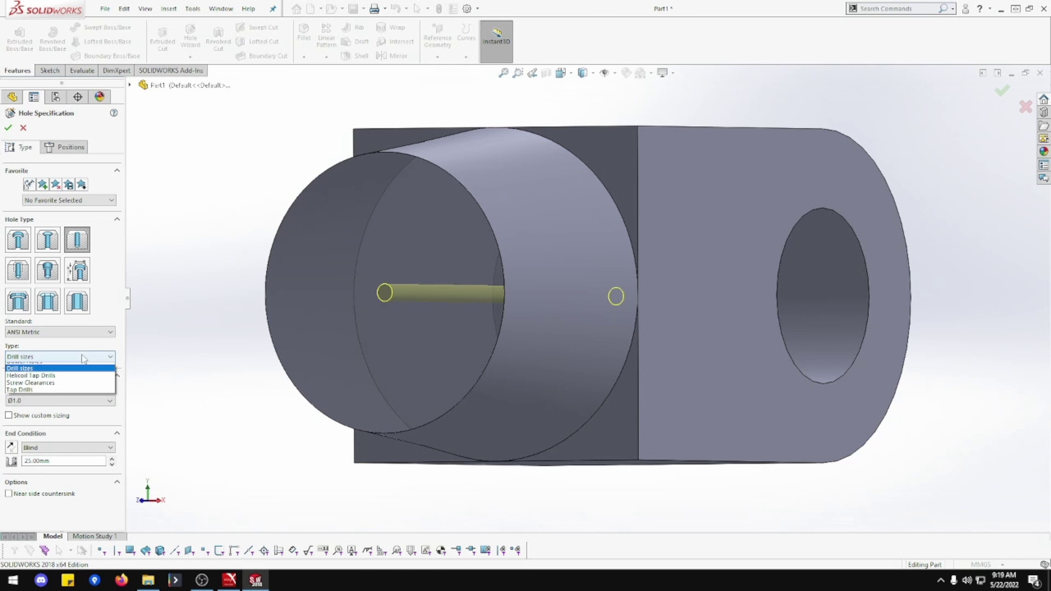
pyautogui.click(82, 395)
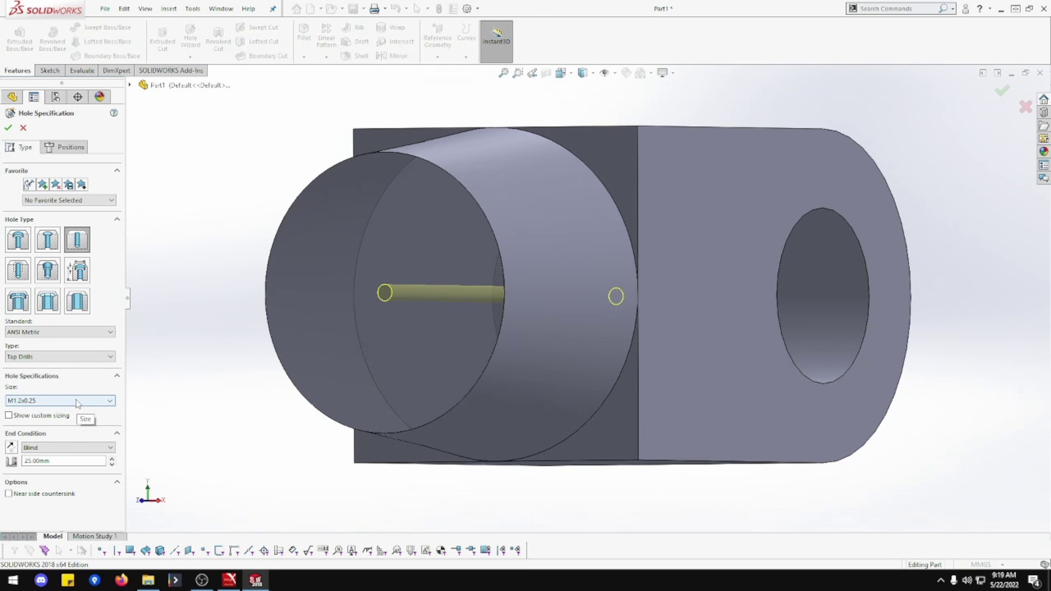
pyautogui.click(77, 401)
pyautogui.scroll(-6, 71, 451)
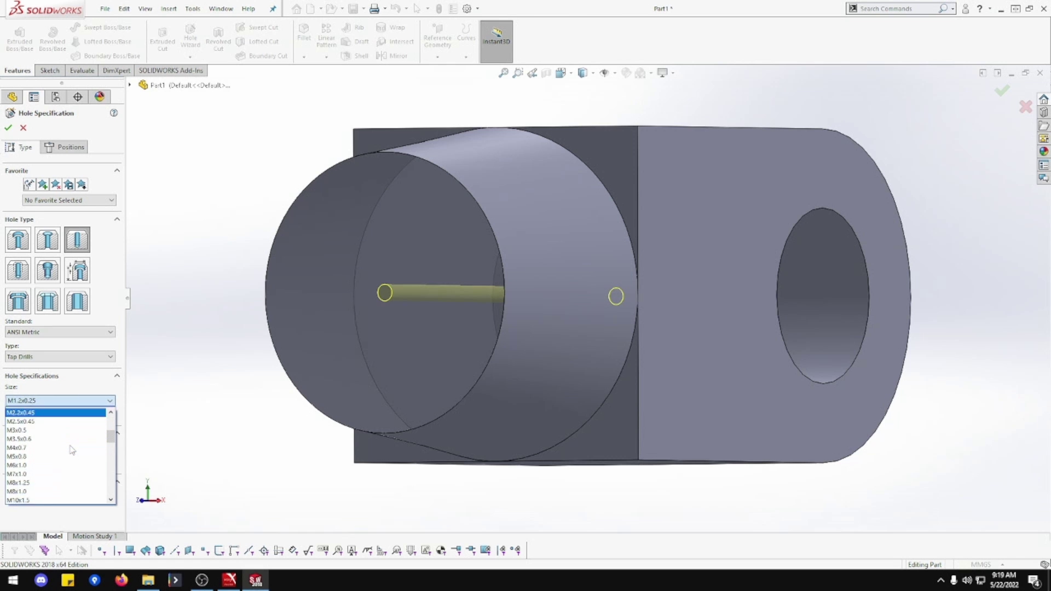
pyautogui.scroll(-1, 72, 450)
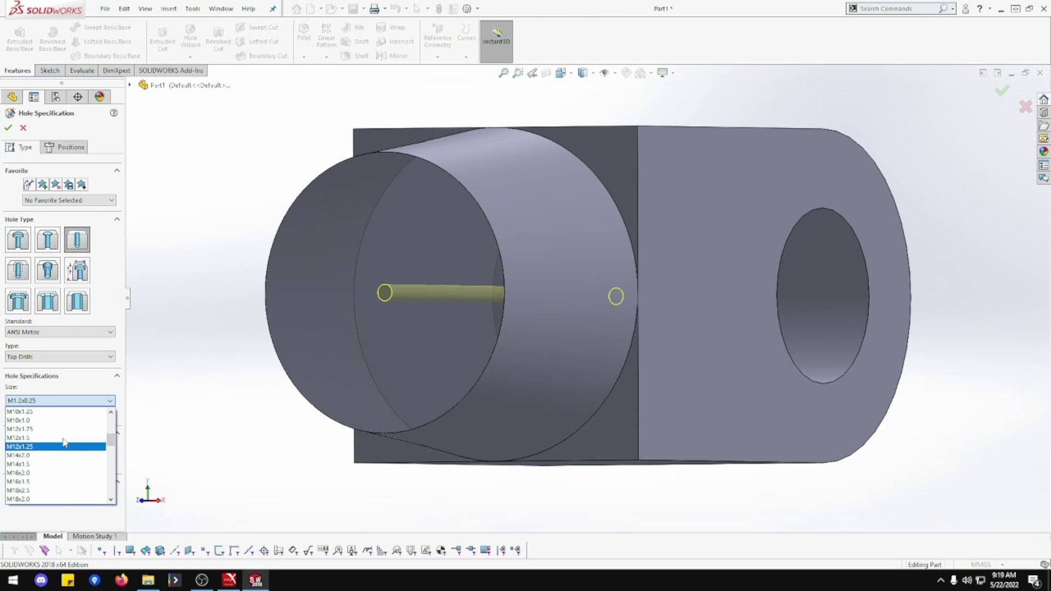
pyautogui.click(60, 438)
pyautogui.moveTo(284, 360); pyautogui.dragTo(361, 331, button='middle')
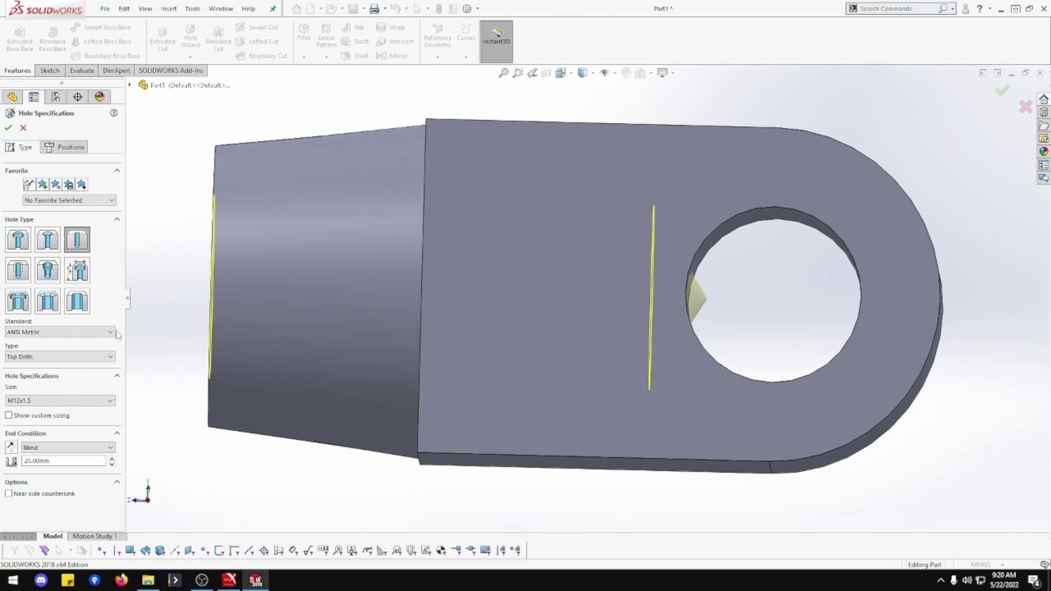
# Enable the near side countersink, set its angle to 0 degrees, and accept the edited hole.
pyautogui.click(73, 498)
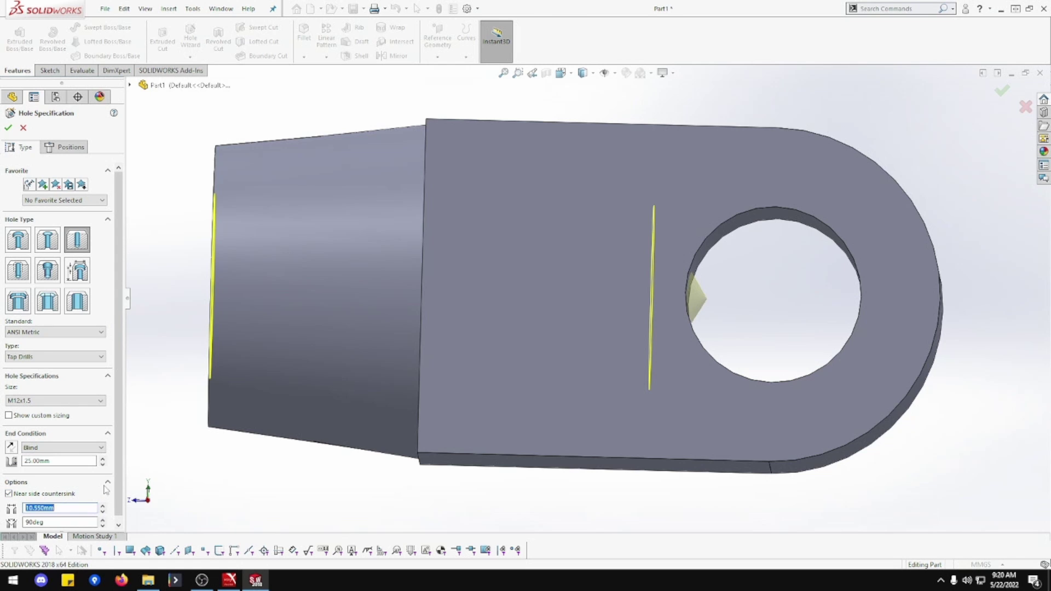
pyautogui.click(73, 494)
pyautogui.click(76, 495)
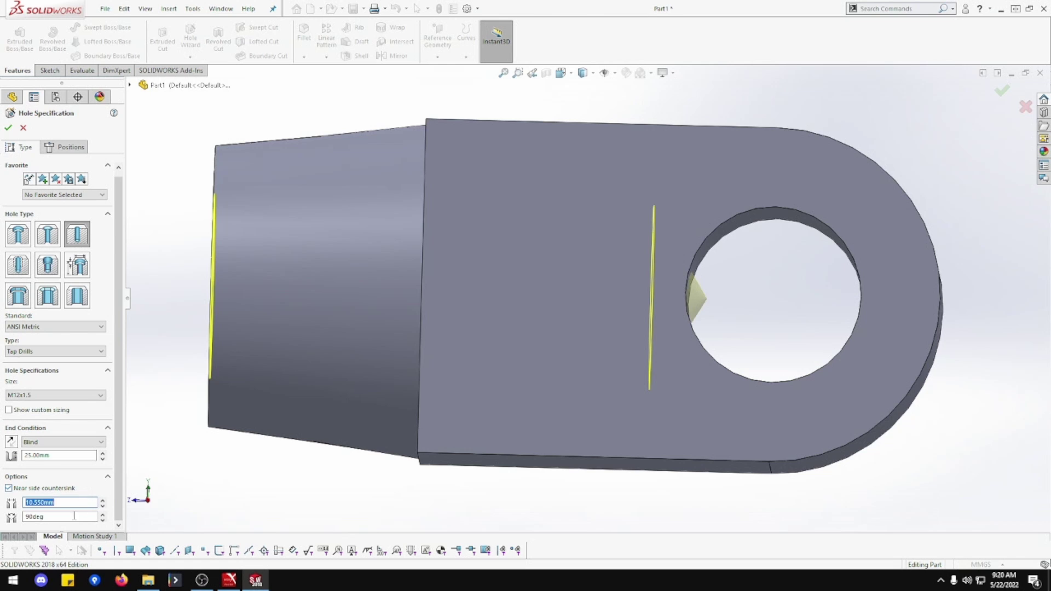
pyautogui.moveTo(59, 518); pyautogui.dragTo(17, 518)
pyautogui.write('0')
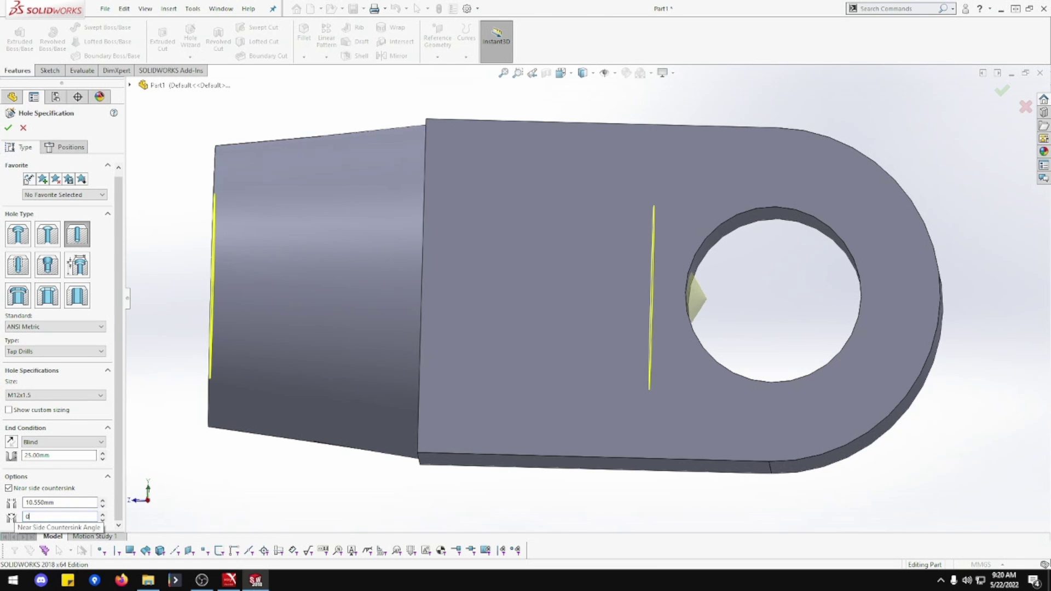
pyautogui.press('Return')
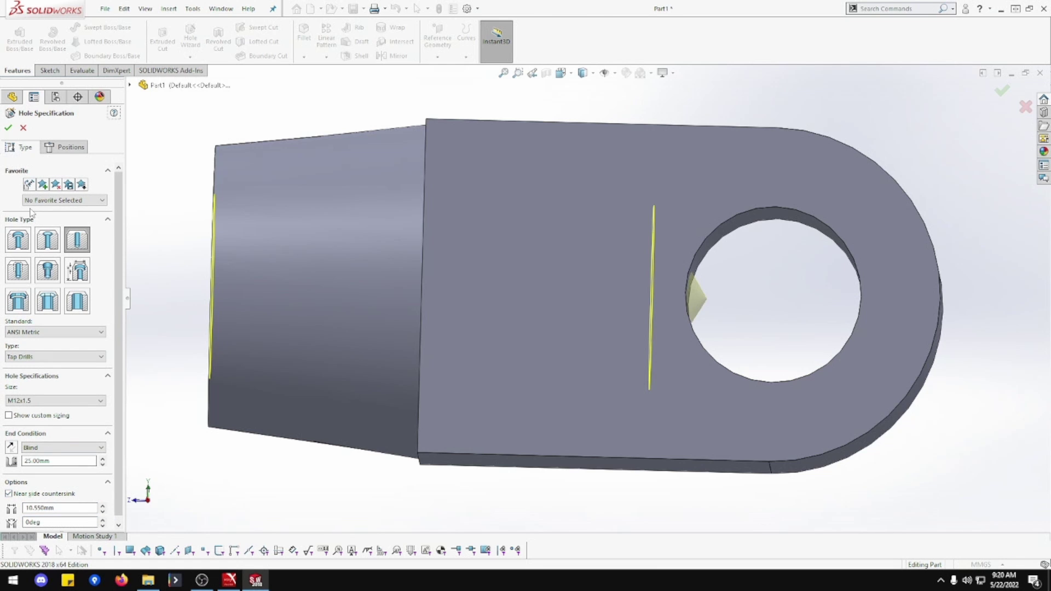
pyautogui.click(8, 127)
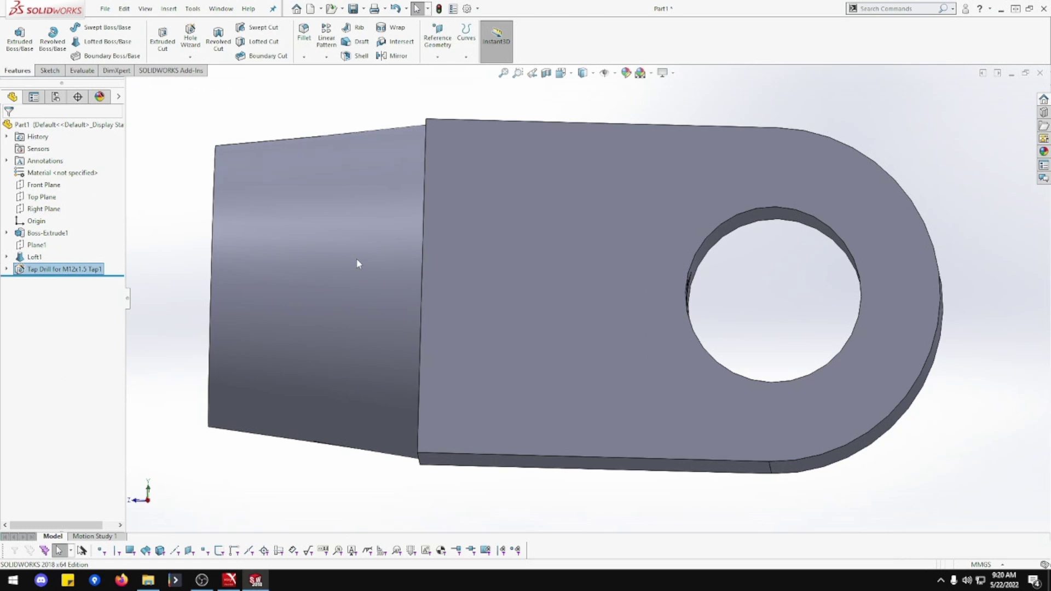
# Reopen the M12x1.5 tap drill hole for editing and switch the near side countersink on and off again.
pyautogui.moveTo(357, 264); pyautogui.dragTo(605, 314, button='middle')
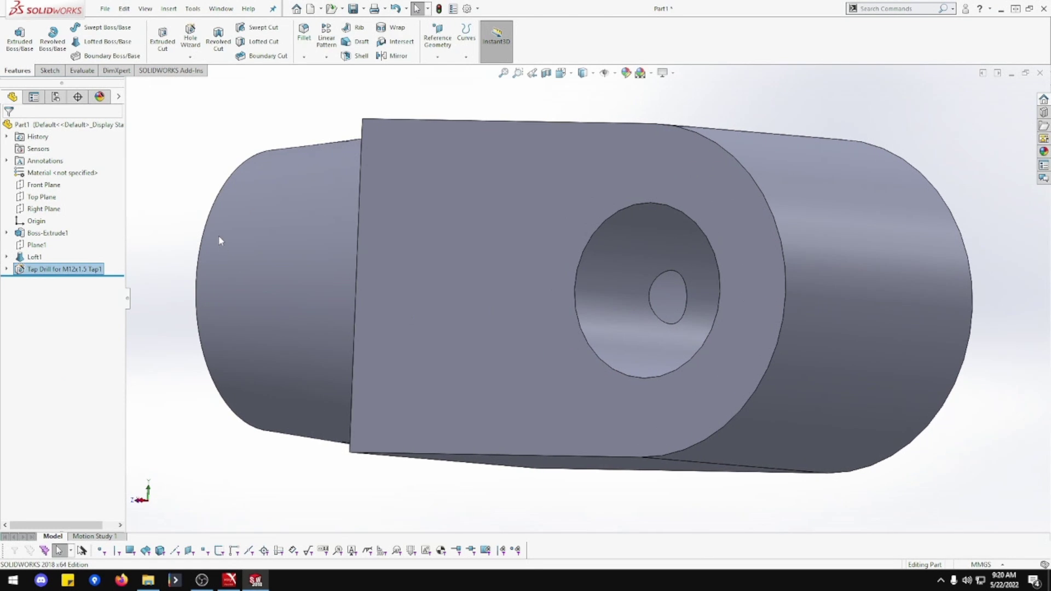
pyautogui.rightClick(96, 273)
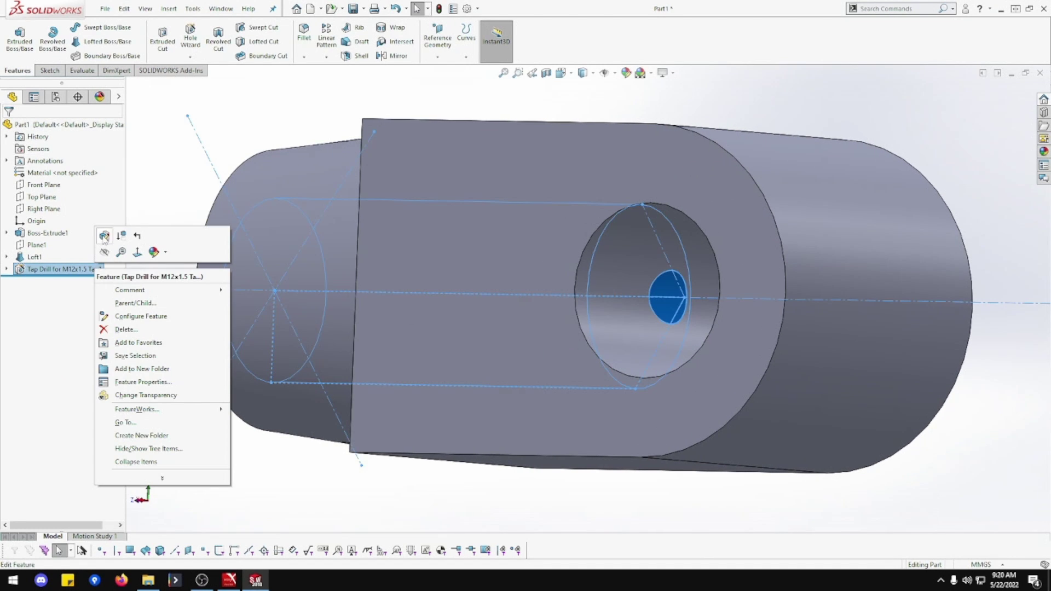
pyautogui.click(63, 411)
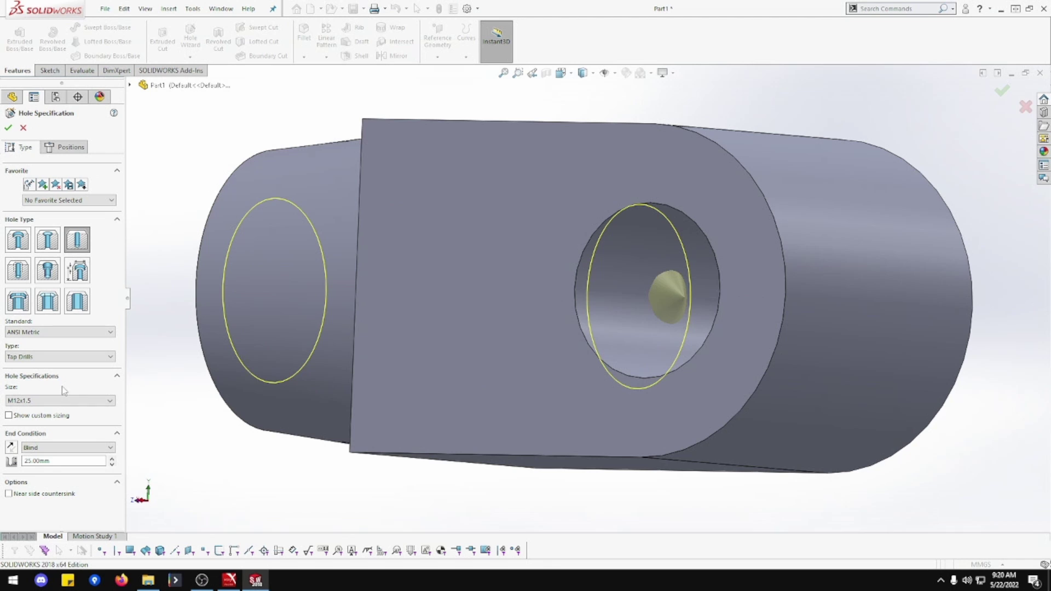
pyautogui.click(41, 494)
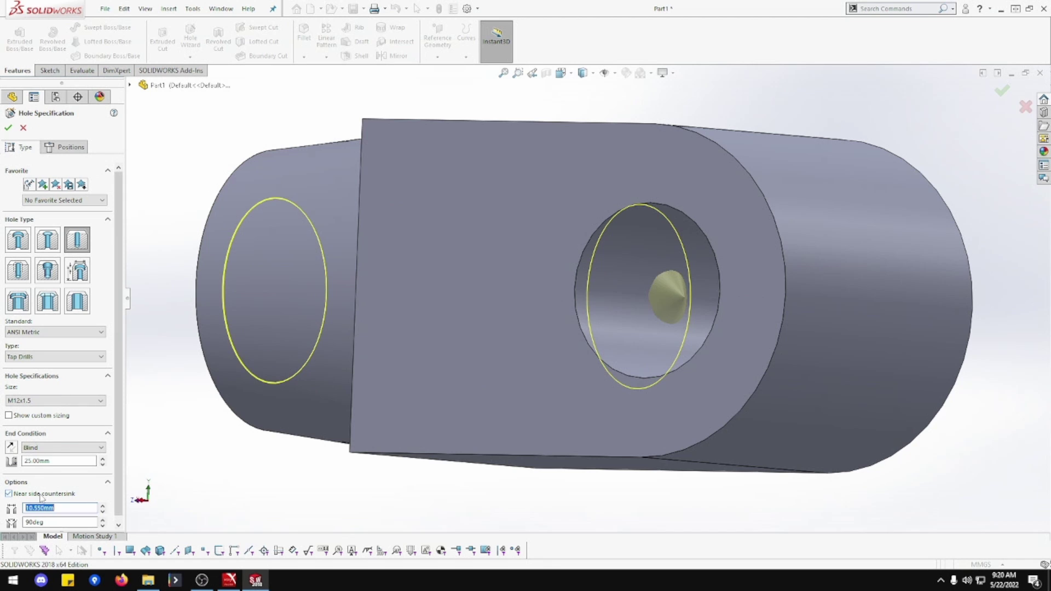
pyautogui.click(41, 496)
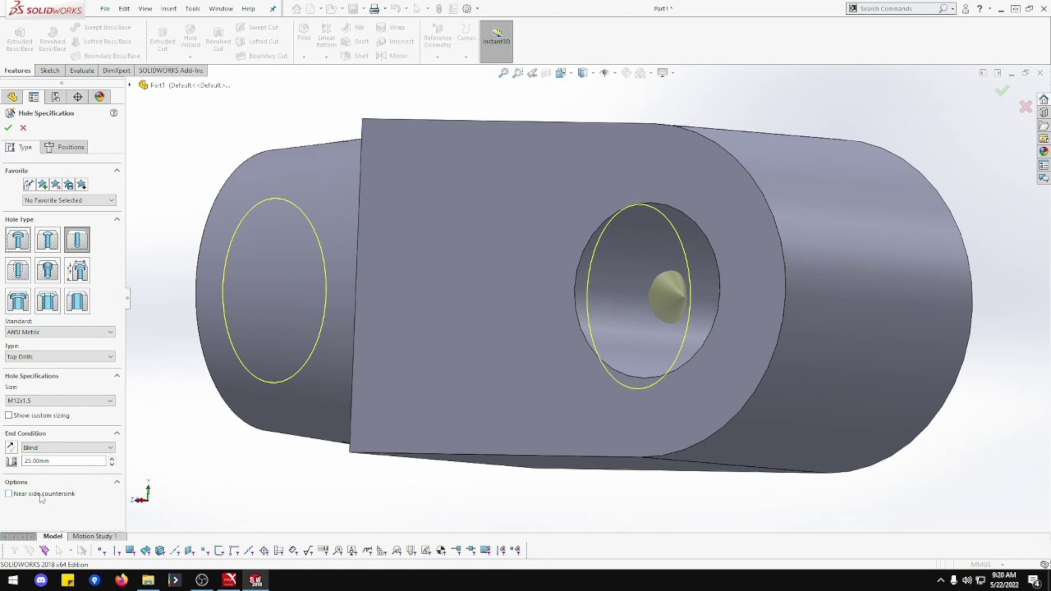
# Enable custom sizing for the hole and try angles at bottom of 0 and 1 degree.
pyautogui.click(56, 420)
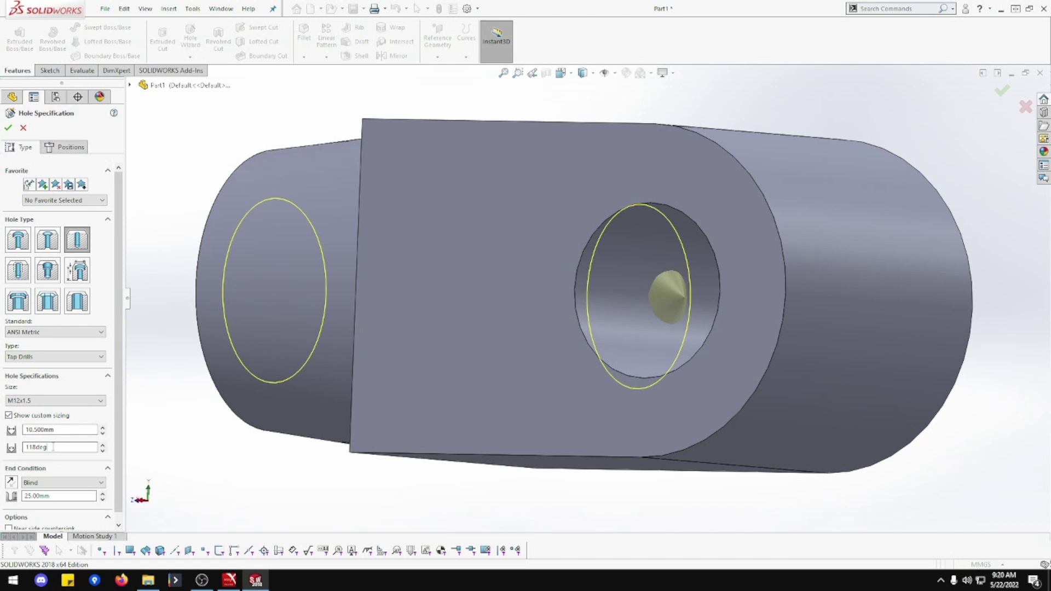
pyautogui.moveTo(55, 447); pyautogui.dragTo(16, 445)
pyautogui.write('0')
pyautogui.press('Return')
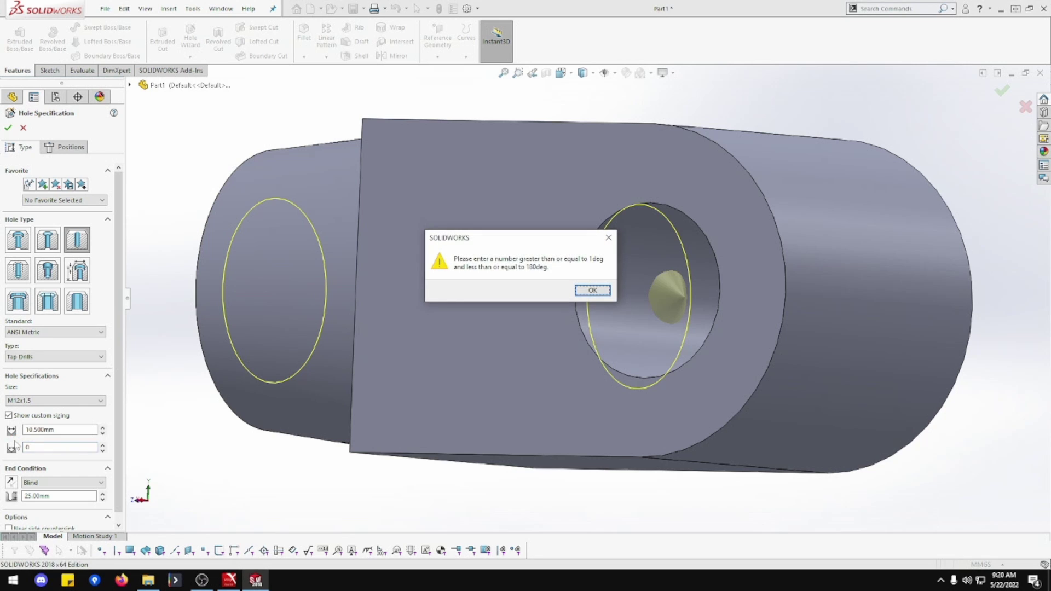
pyautogui.click(592, 292)
pyautogui.write('1')
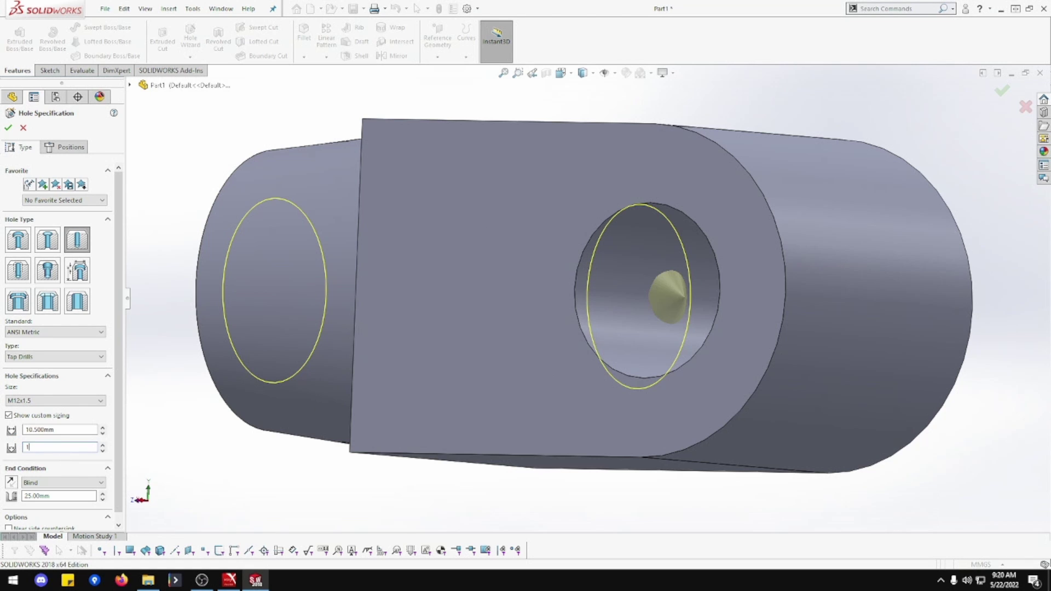
pyautogui.press('Return')
pyautogui.scroll(5, 476, 393)
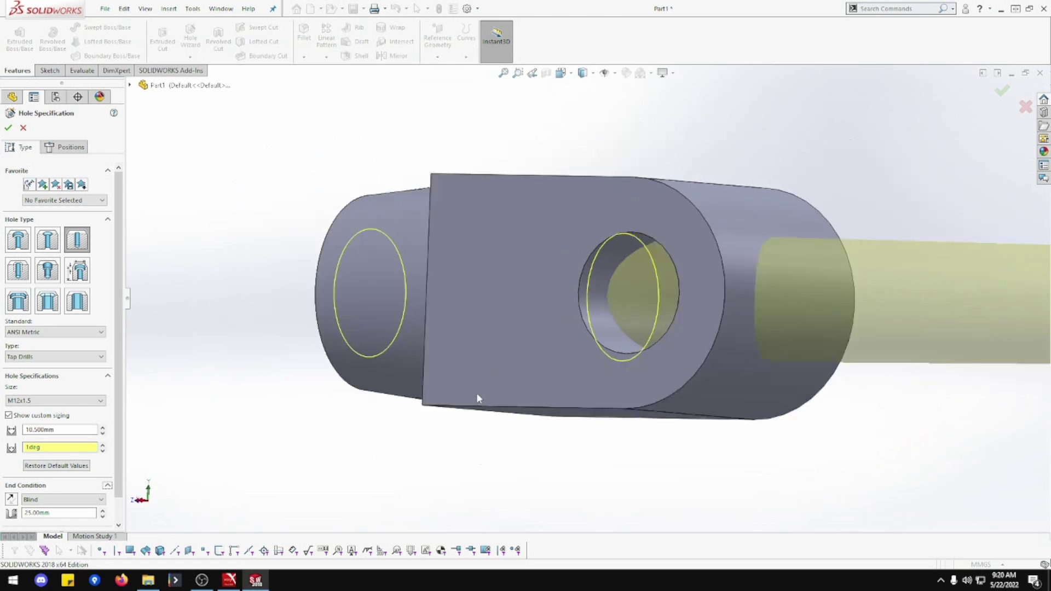
# Try 359 degrees for the hole's angle at bottom, and set it to 20 degrees instead.
pyautogui.doubleClick(72, 448)
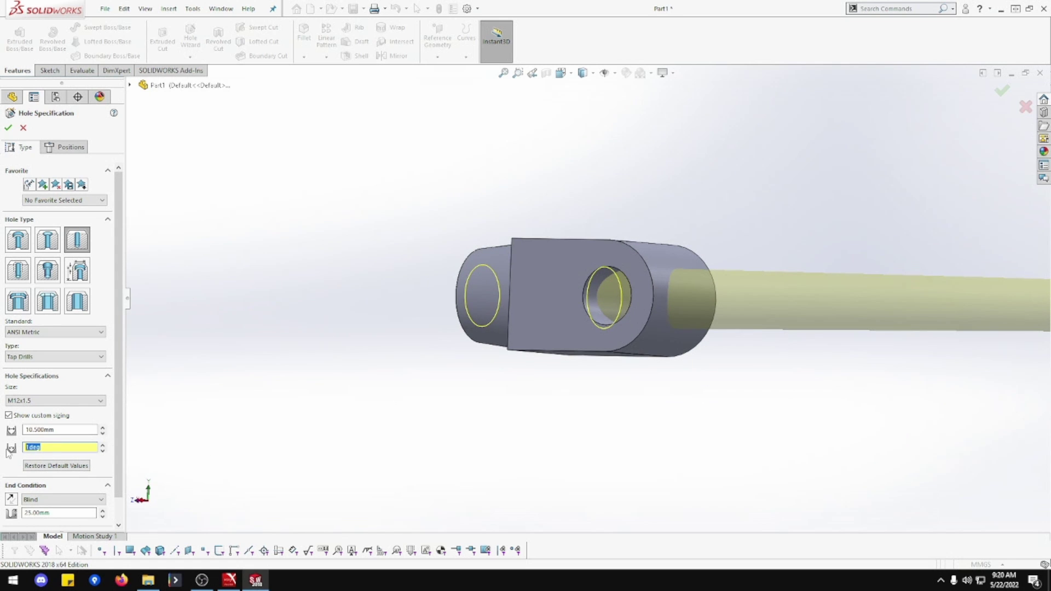
pyautogui.write('359')
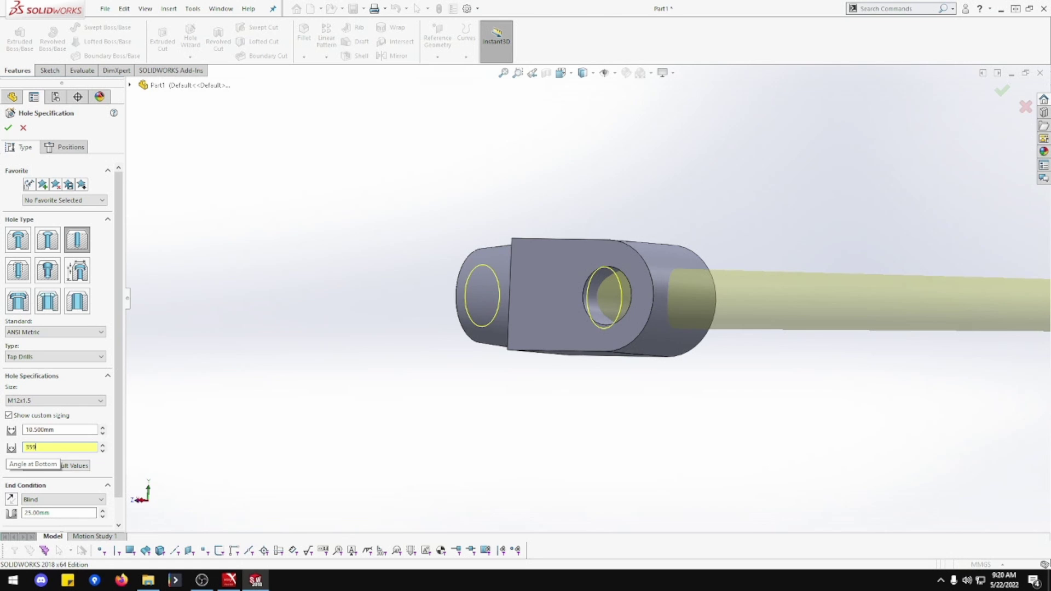
pyautogui.press('Tab')
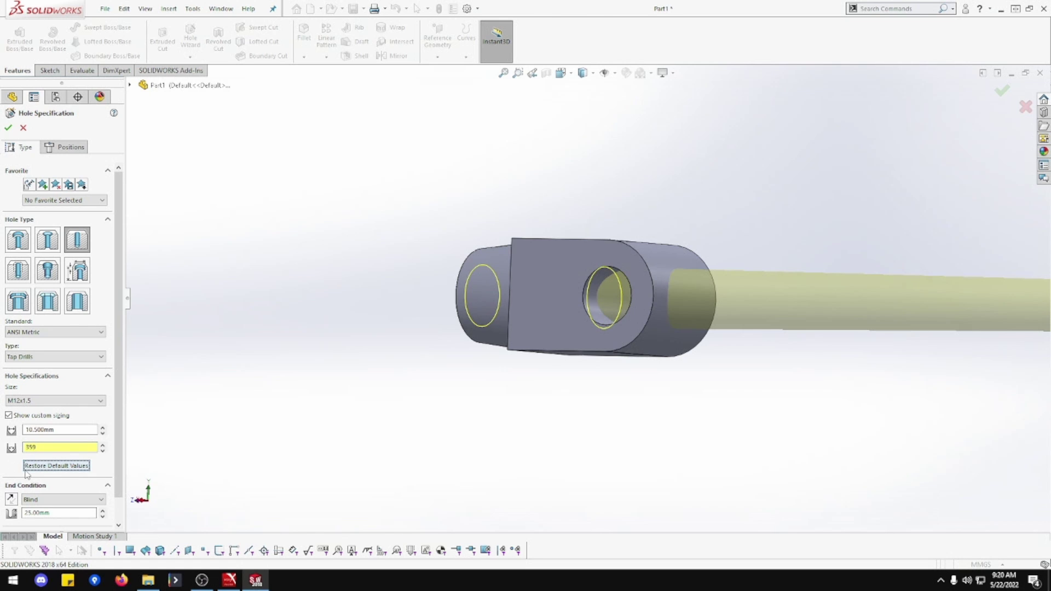
pyautogui.doubleClick(43, 448)
pyautogui.write('20')
pyautogui.press('Tab')
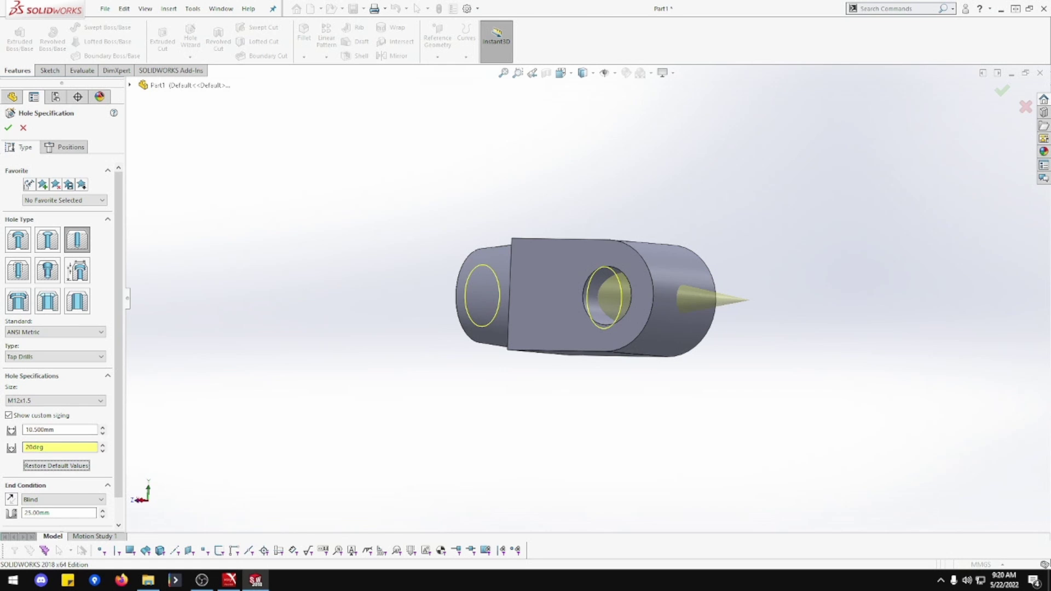
# Set the M12x1.5 tap drill hole's angle at bottom to 100 degrees.
pyautogui.click(43, 447)
pyautogui.hotkey('ctrl', 'a')
pyautogui.write('100')
pyautogui.press('Tab')
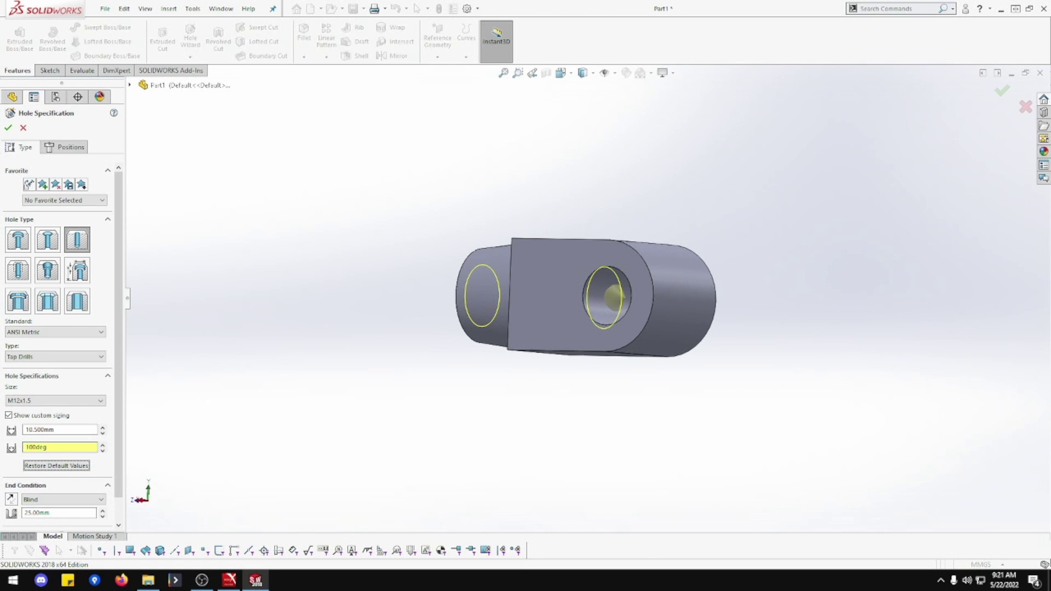
# Try 200 degrees for the hole's angle at bottom.
pyautogui.hotkey('shift', 'Tab')
pyautogui.write('7')
pyautogui.press('Tab')
pyautogui.click(101, 444)
pyautogui.doubleClick(63, 448)
# Set the tap drill hole's diameter to 9 mm and turn off the display of custom sizing.
pyautogui.doubleClick(60, 430)
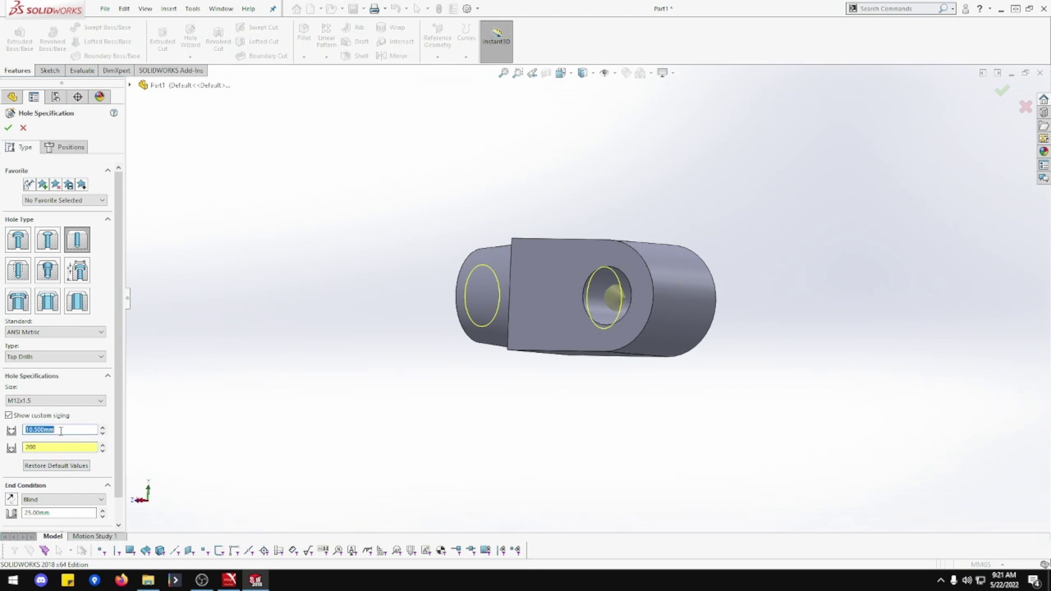
pyautogui.write('9.')
pyautogui.press('Tab')
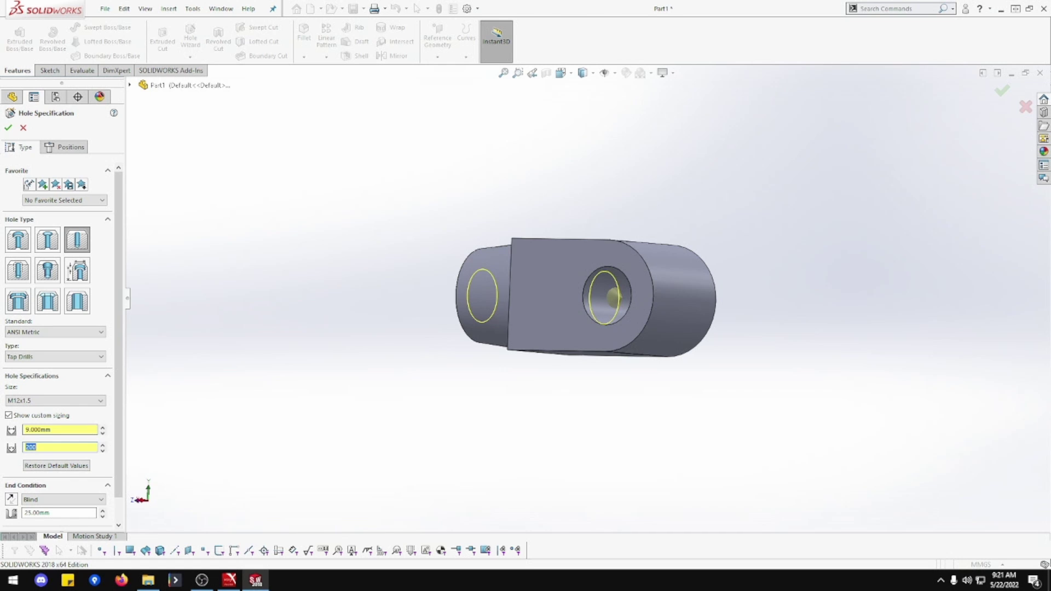
pyautogui.click(55, 417)
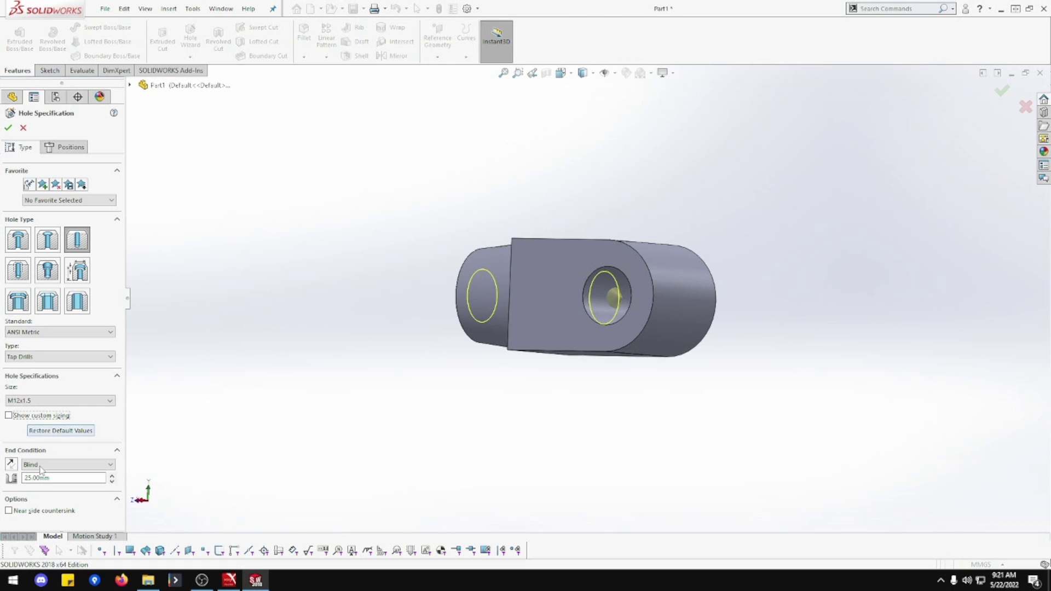
# Set the hole's blind depth to 23 mm and accept the edited hole.
pyautogui.click(26, 478)
pyautogui.write('3')
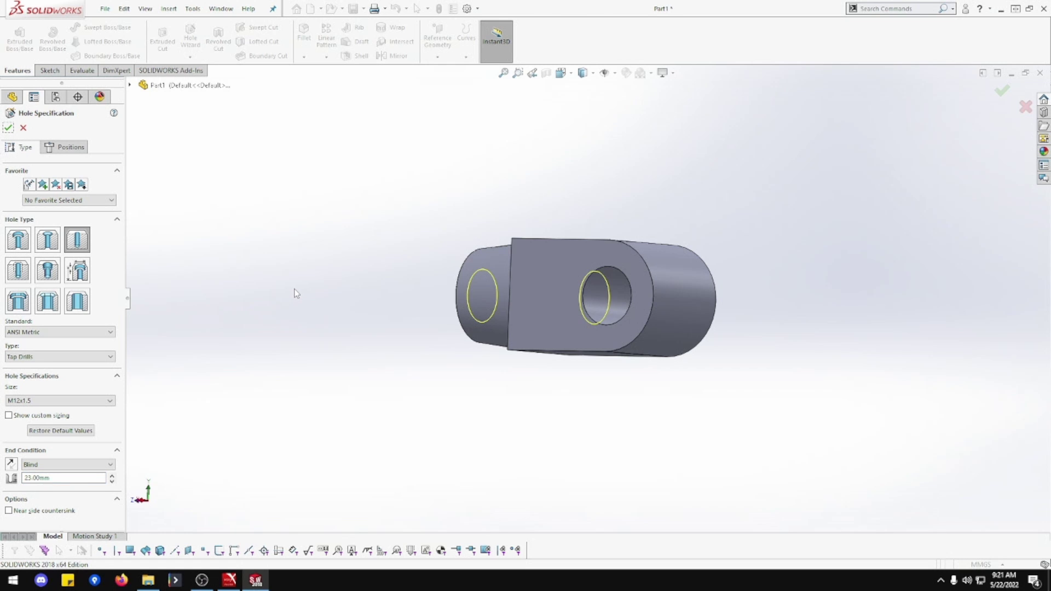
pyautogui.click(8, 128)
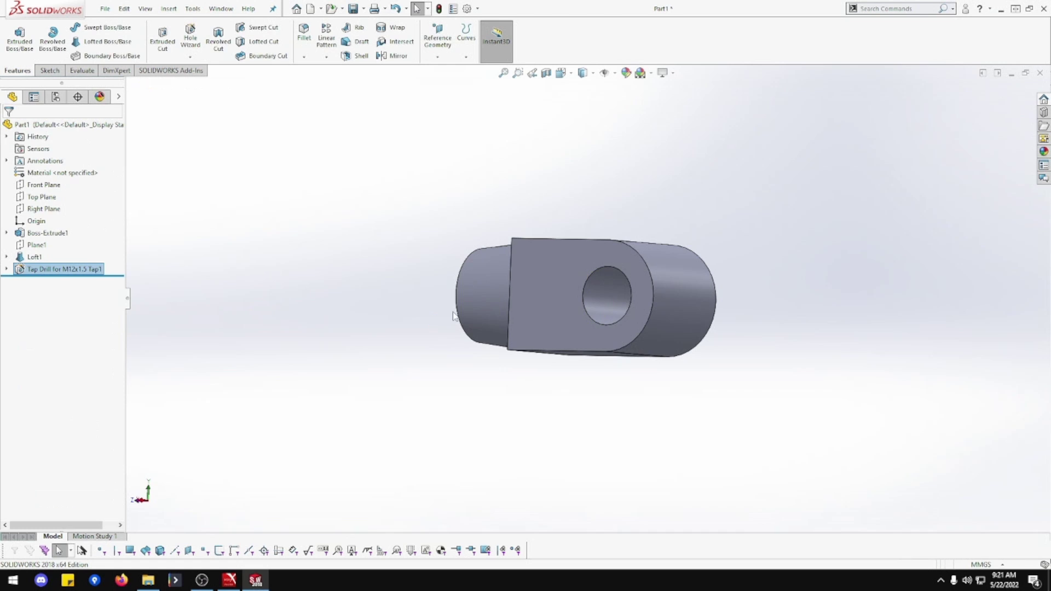
# Try a 1 mm fillet on the outlines of both flat side faces together with the block edges around the lofted end.
pyautogui.moveTo(453, 316); pyautogui.dragTo(605, 328, button='middle')
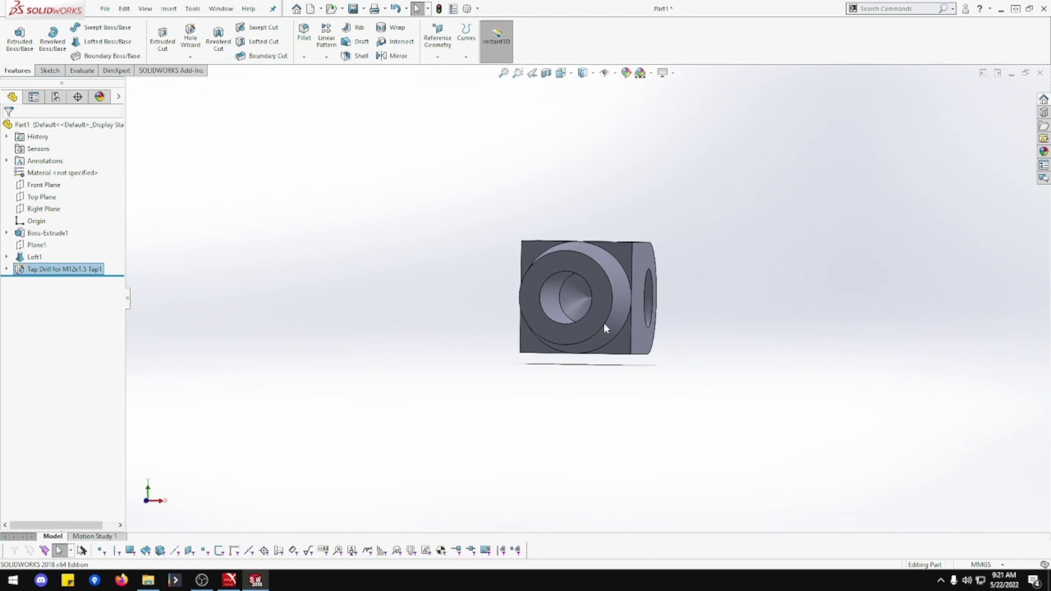
pyautogui.scroll(-5, 603, 324)
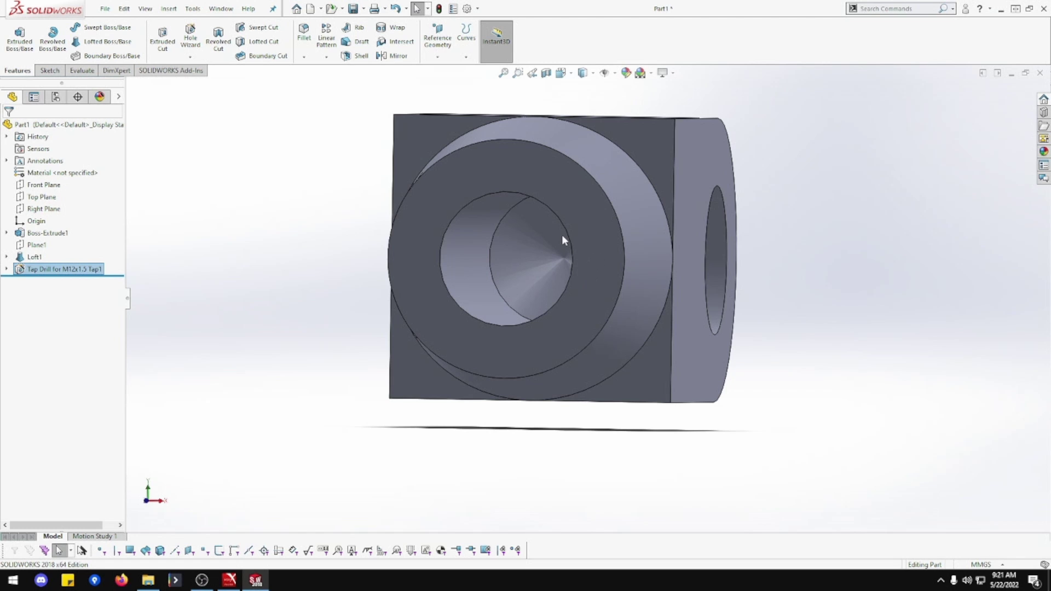
pyautogui.moveTo(514, 273); pyautogui.dragTo(471, 265, button='middle')
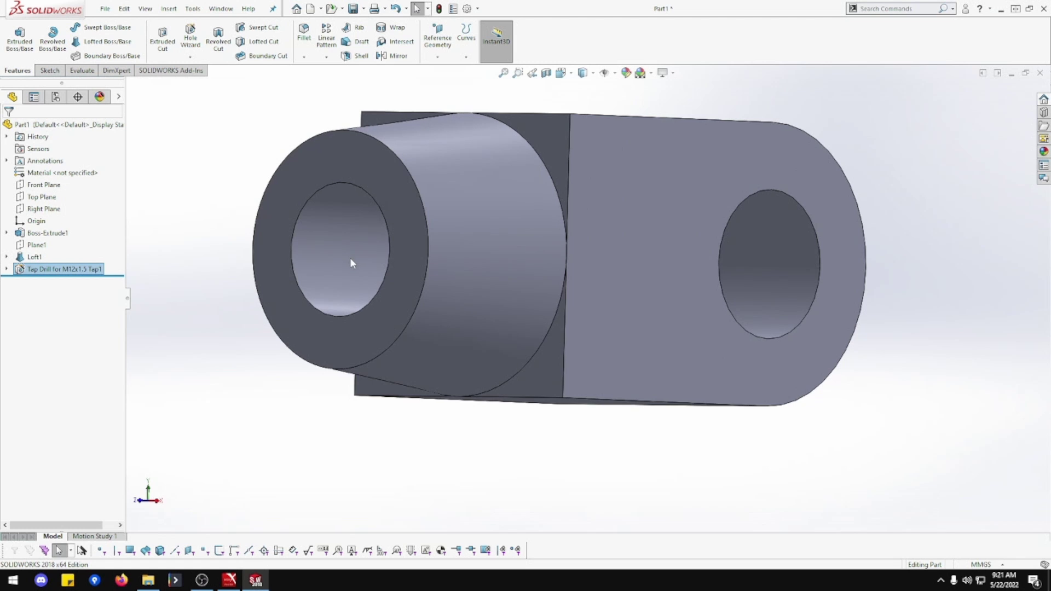
pyautogui.moveTo(352, 261); pyautogui.dragTo(321, 309, button='middle')
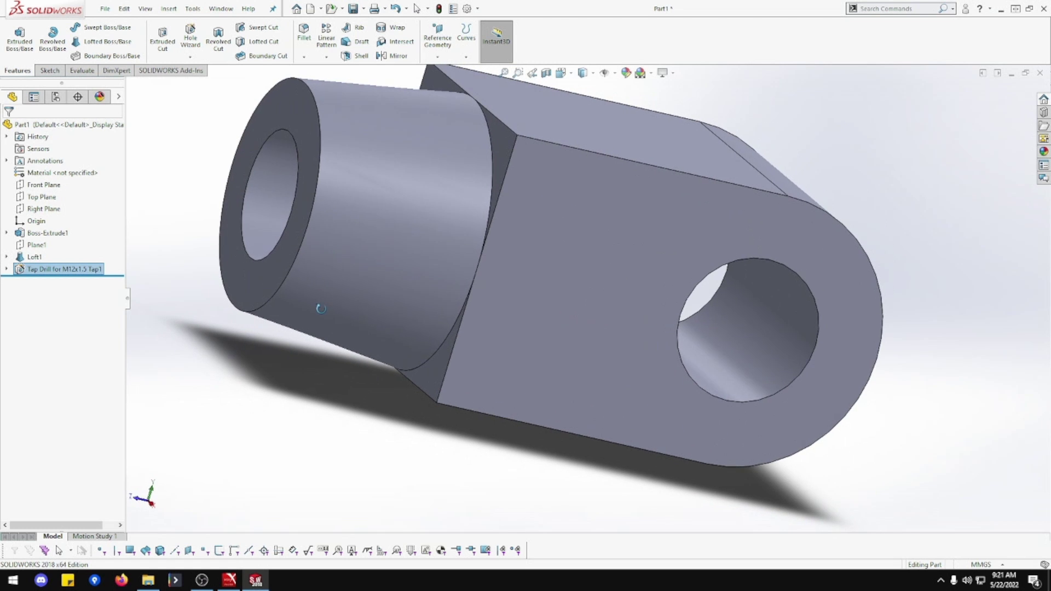
pyautogui.click(306, 34)
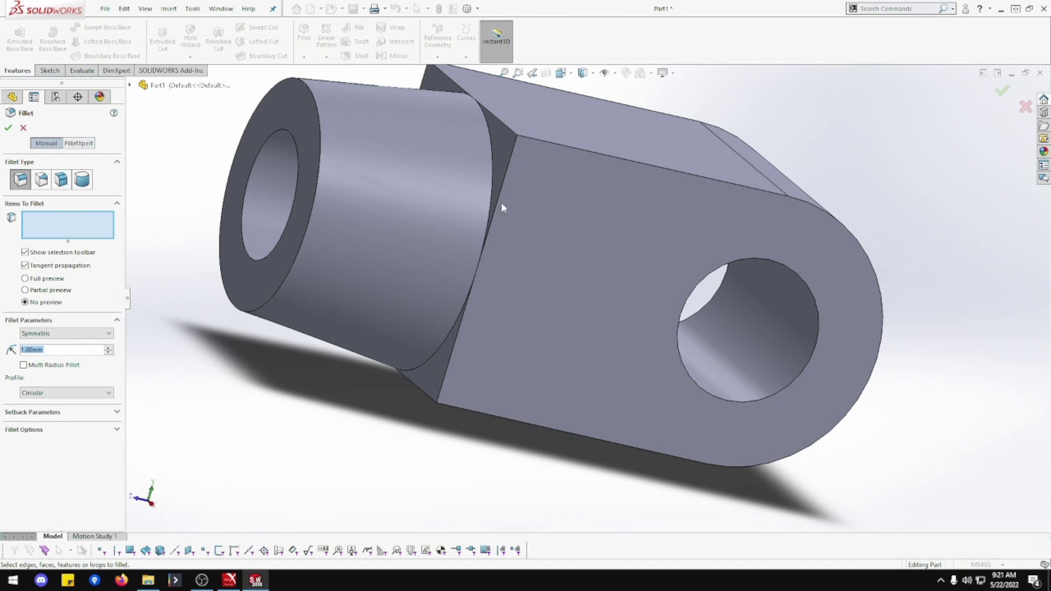
pyautogui.click(545, 140)
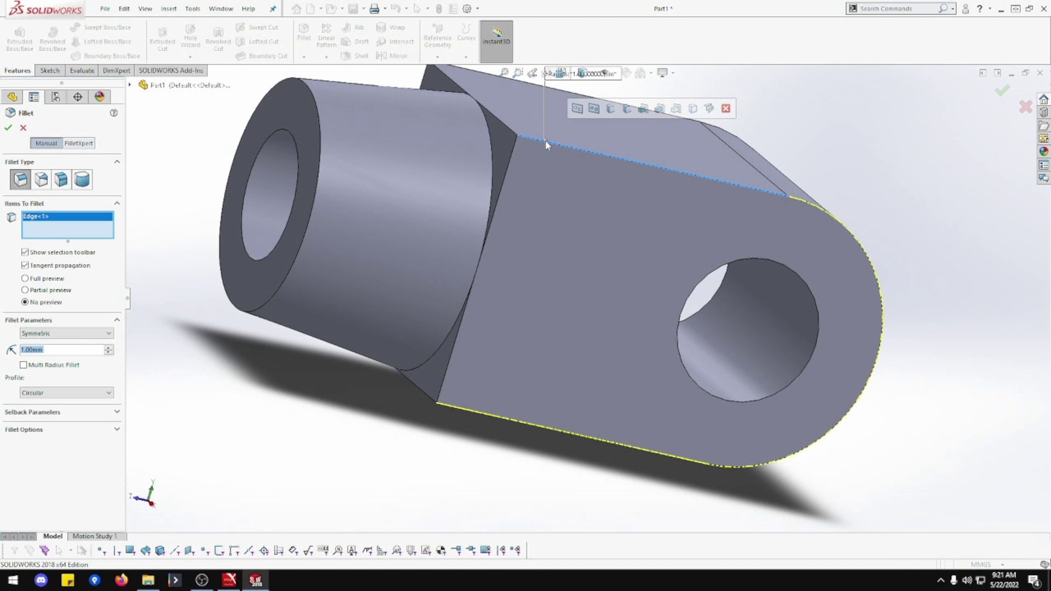
pyautogui.moveTo(545, 159); pyautogui.dragTo(528, 252, button='middle')
pyautogui.click(371, 360)
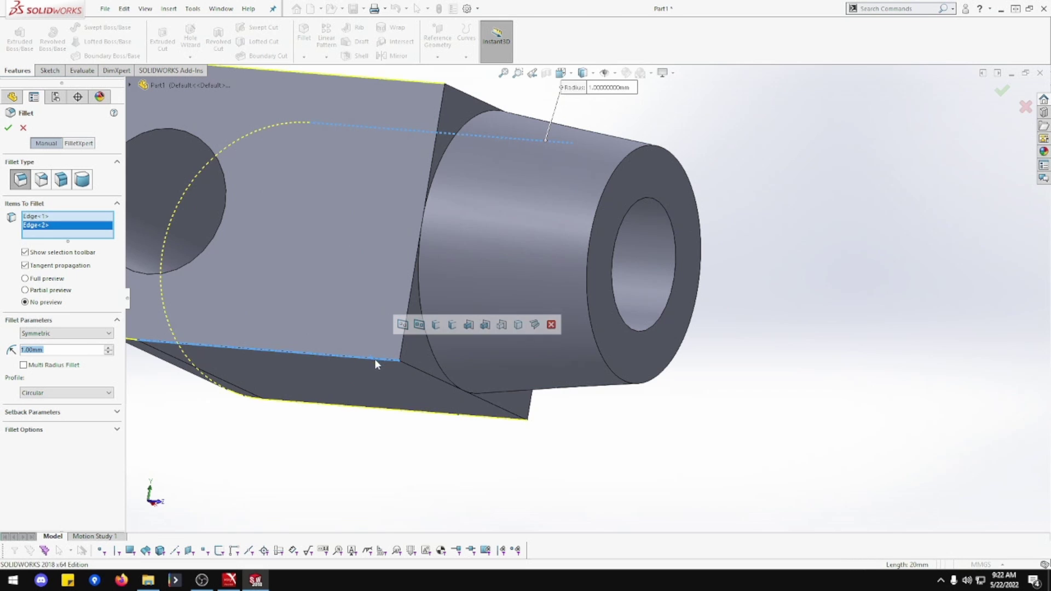
pyautogui.click(406, 363)
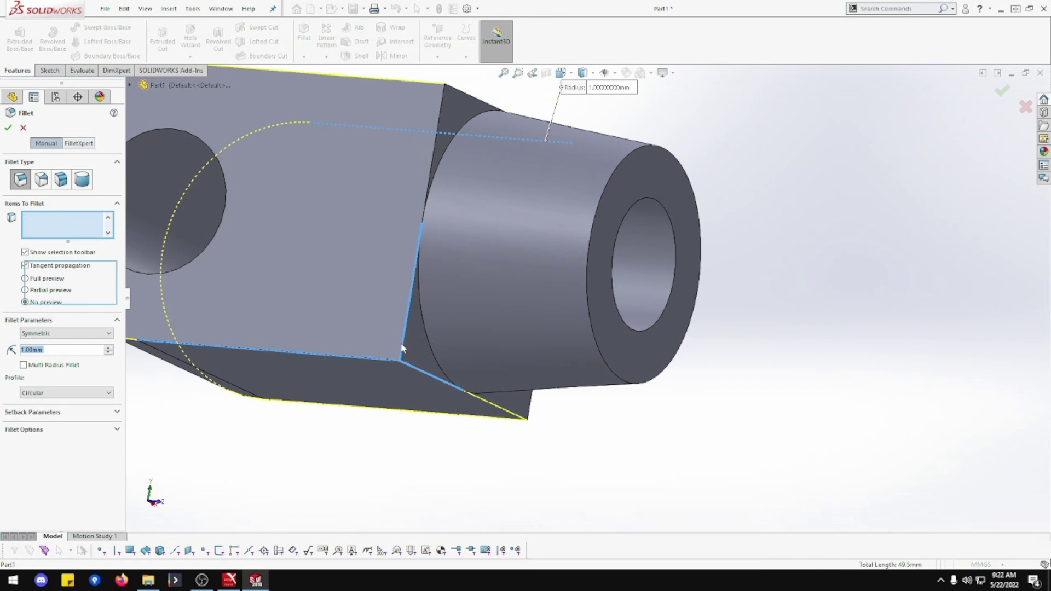
pyautogui.click(418, 285)
pyautogui.moveTo(418, 284); pyautogui.dragTo(375, 164, button='middle')
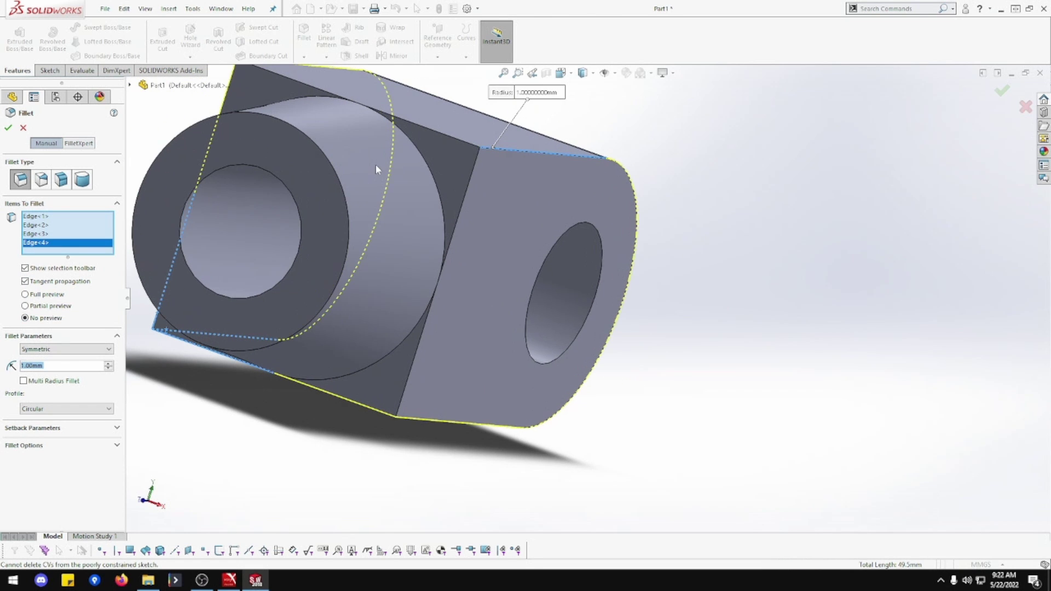
pyautogui.click(424, 128)
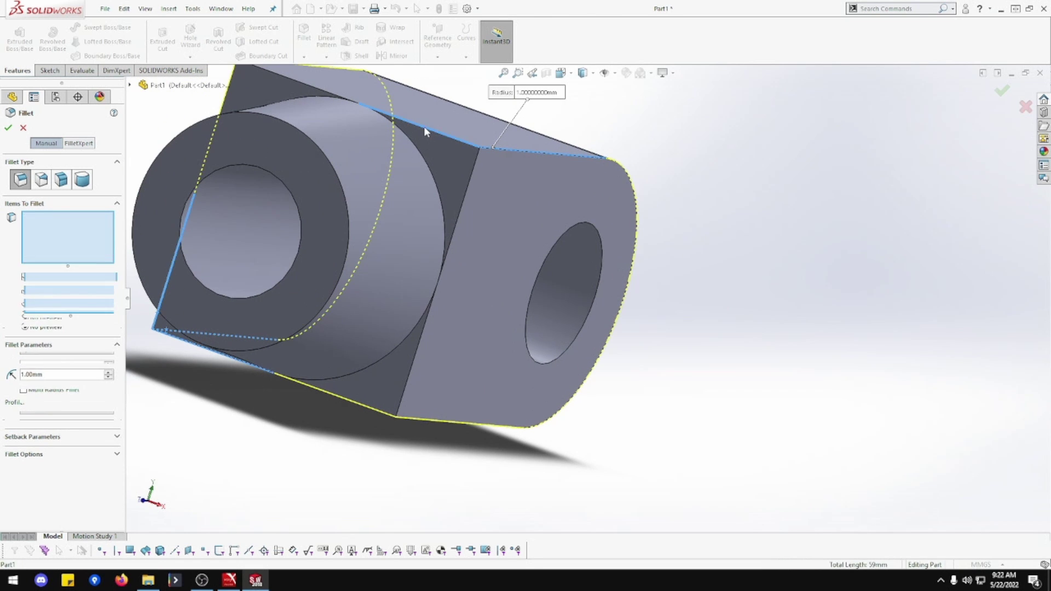
pyautogui.click(473, 167)
pyautogui.click(8, 128)
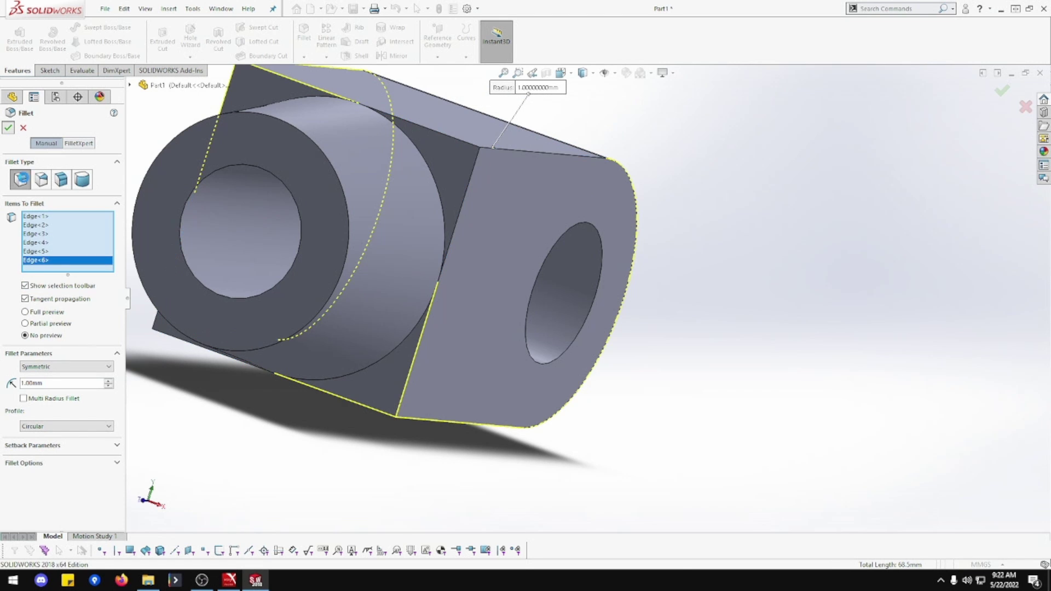
pyautogui.click(339, 92)
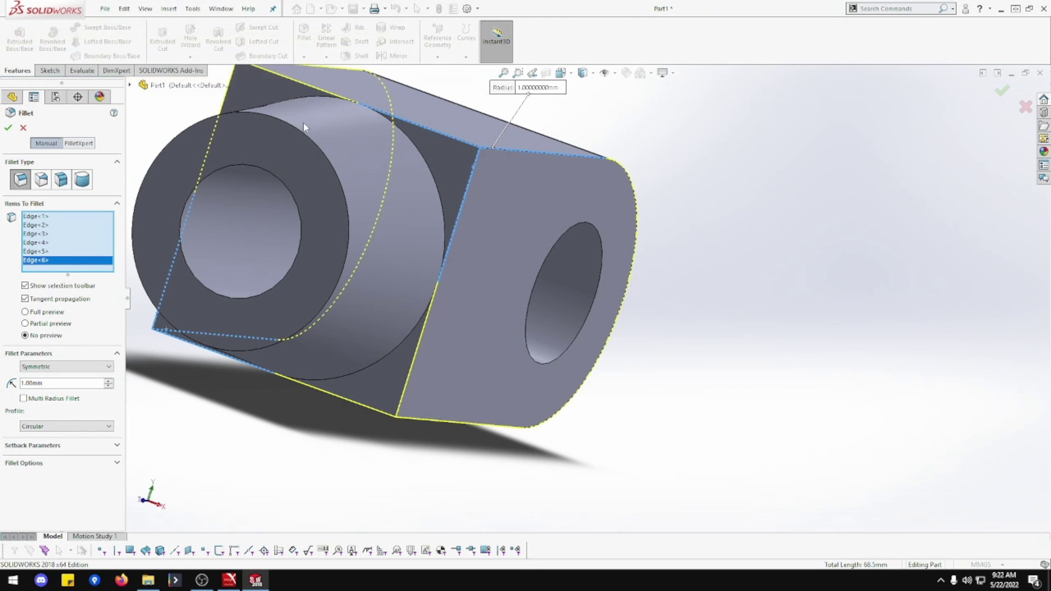
# Clear the fillet's edge selection and fillet only the rounded outlines of both flat side faces with a 1 mm radius.
pyautogui.rightClick(51, 234)
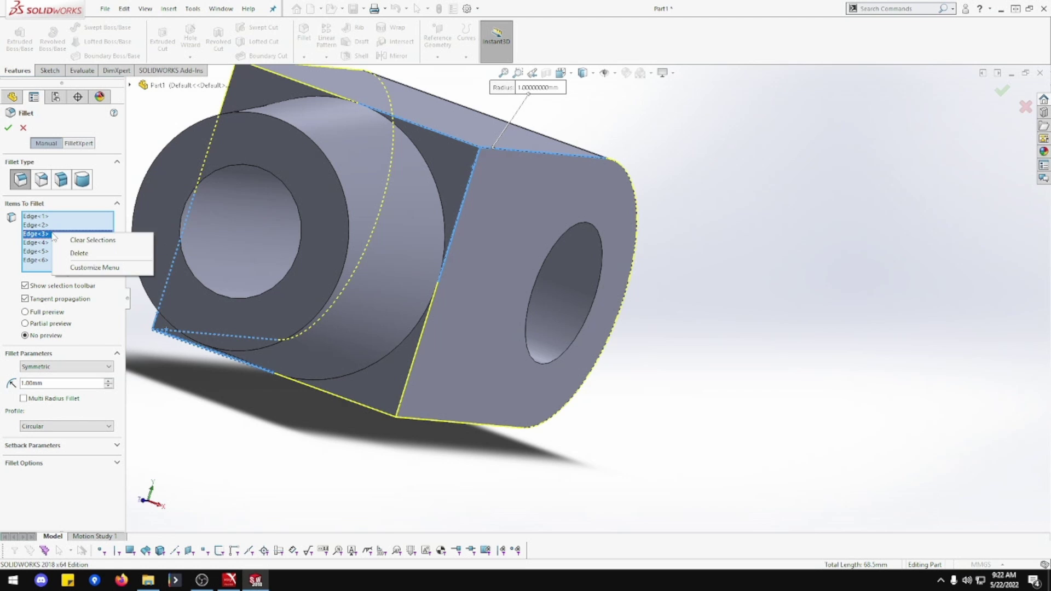
pyautogui.click(68, 241)
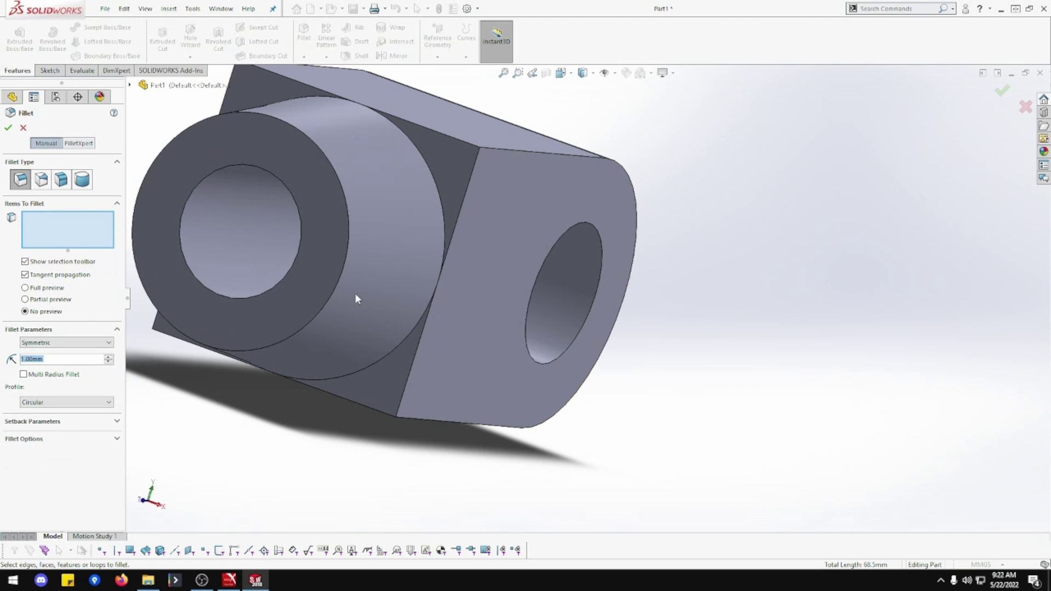
pyautogui.click(532, 155)
pyautogui.moveTo(503, 185); pyautogui.dragTo(289, 264, button='middle')
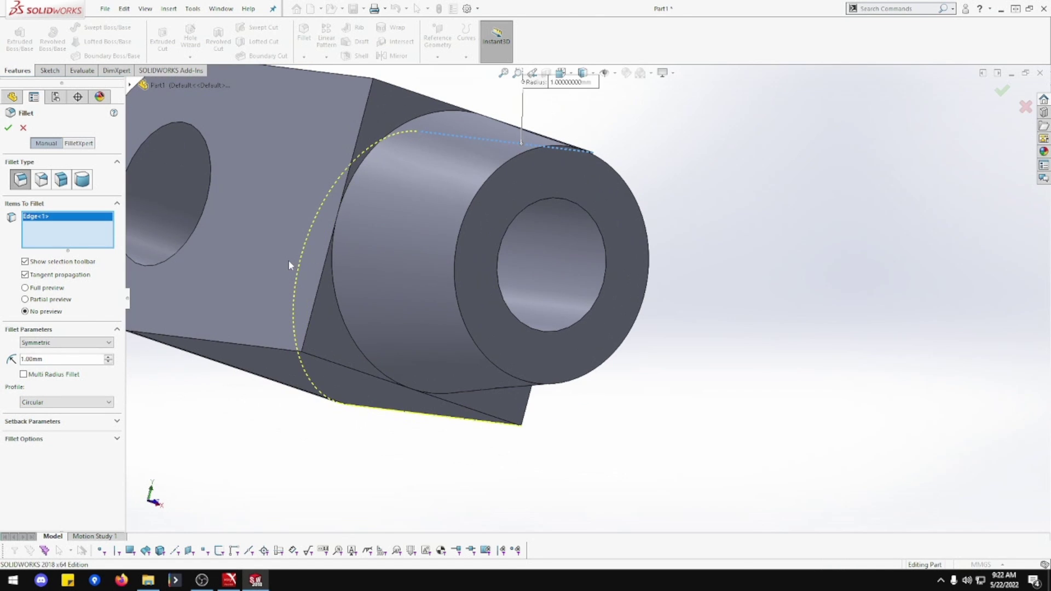
pyautogui.click(276, 349)
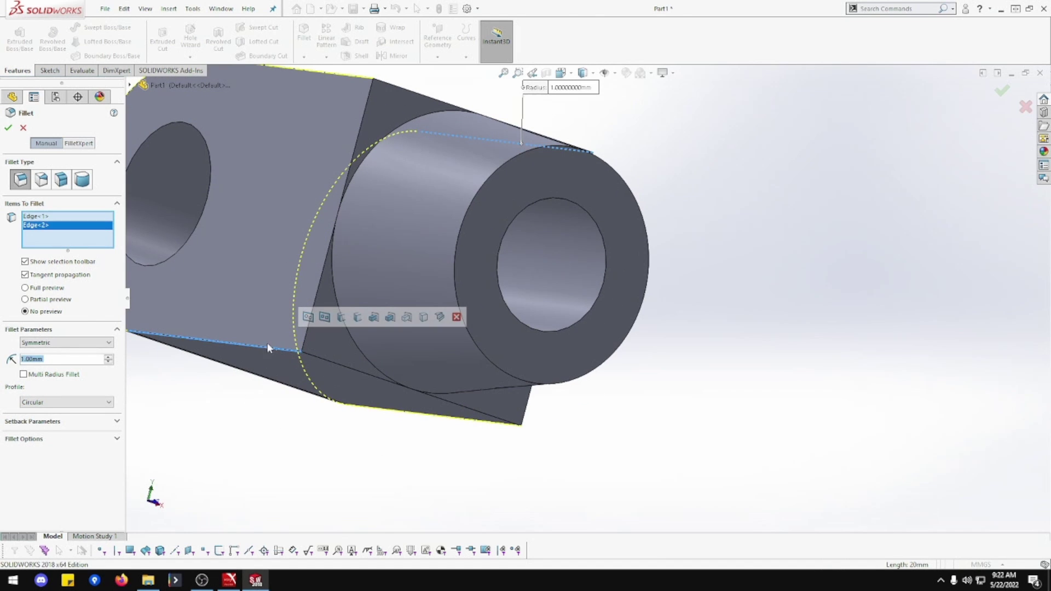
pyautogui.click(8, 128)
pyautogui.press('f')
pyautogui.moveTo(298, 404); pyautogui.dragTo(225, 380, button='middle')
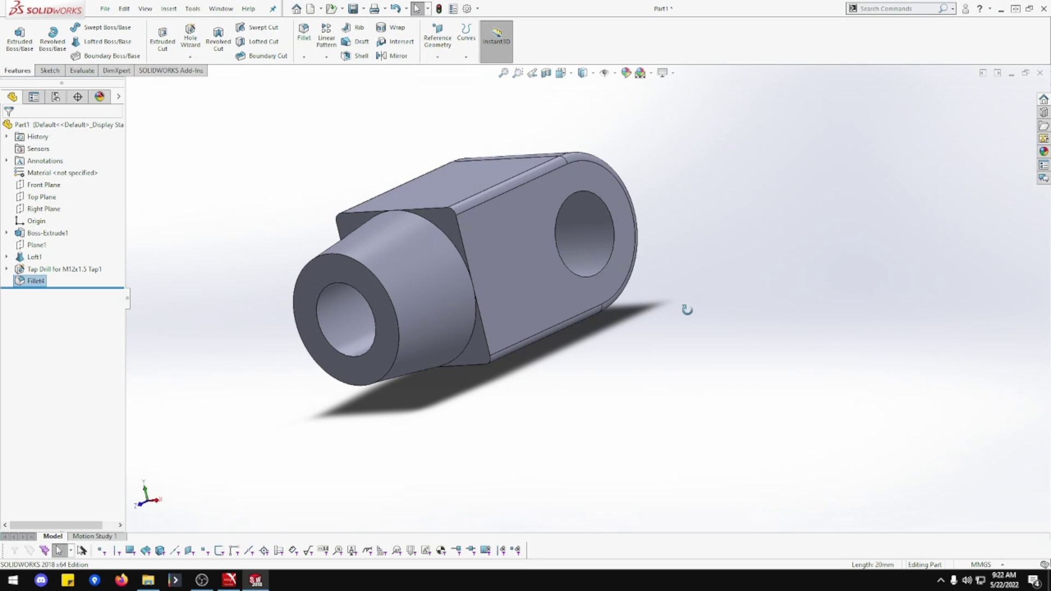
pyautogui.moveTo(688, 305); pyautogui.dragTo(685, 331, button='middle')
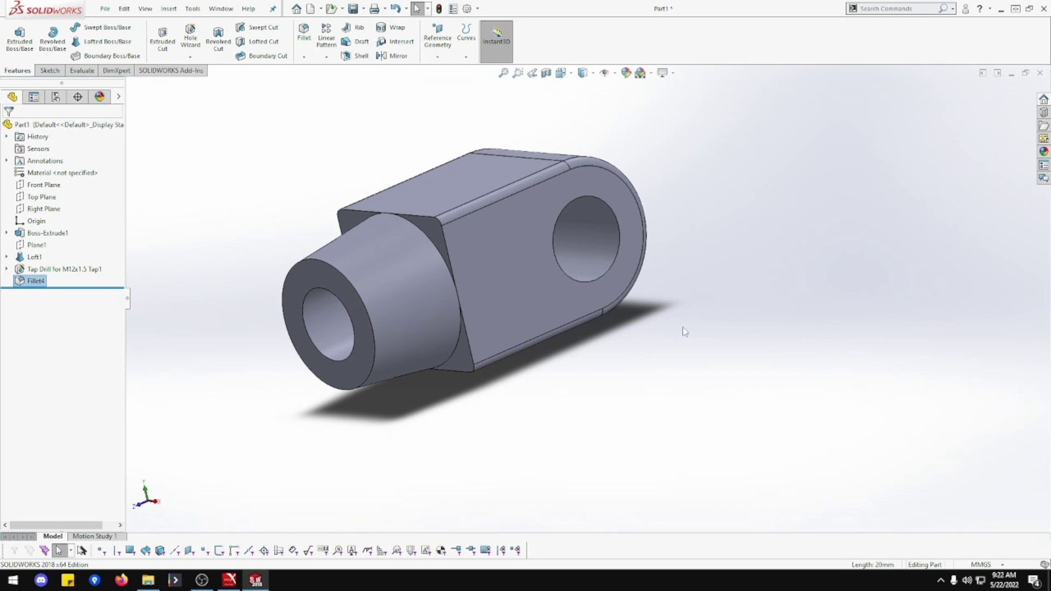